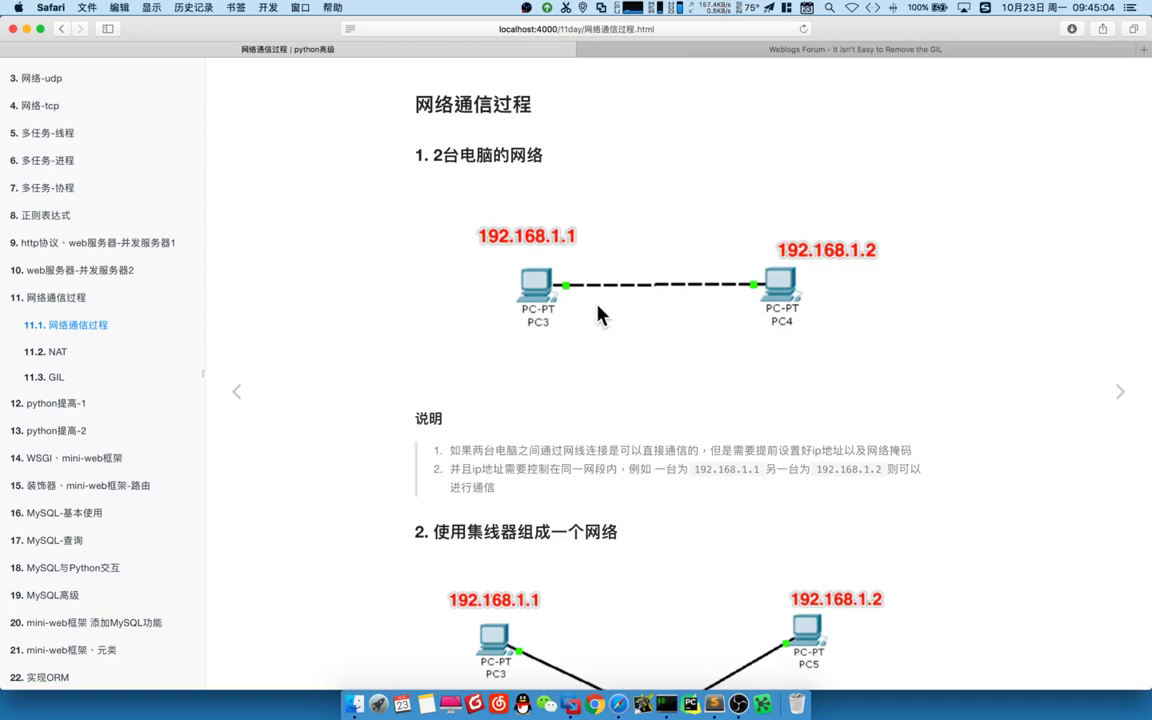
# Examine the diagram of two directly connected computers with addresses 192.168.1.1 and 192.168.1.2.
pyautogui.scroll(5, 599, 314)
pyautogui.scroll(2, 599, 314)
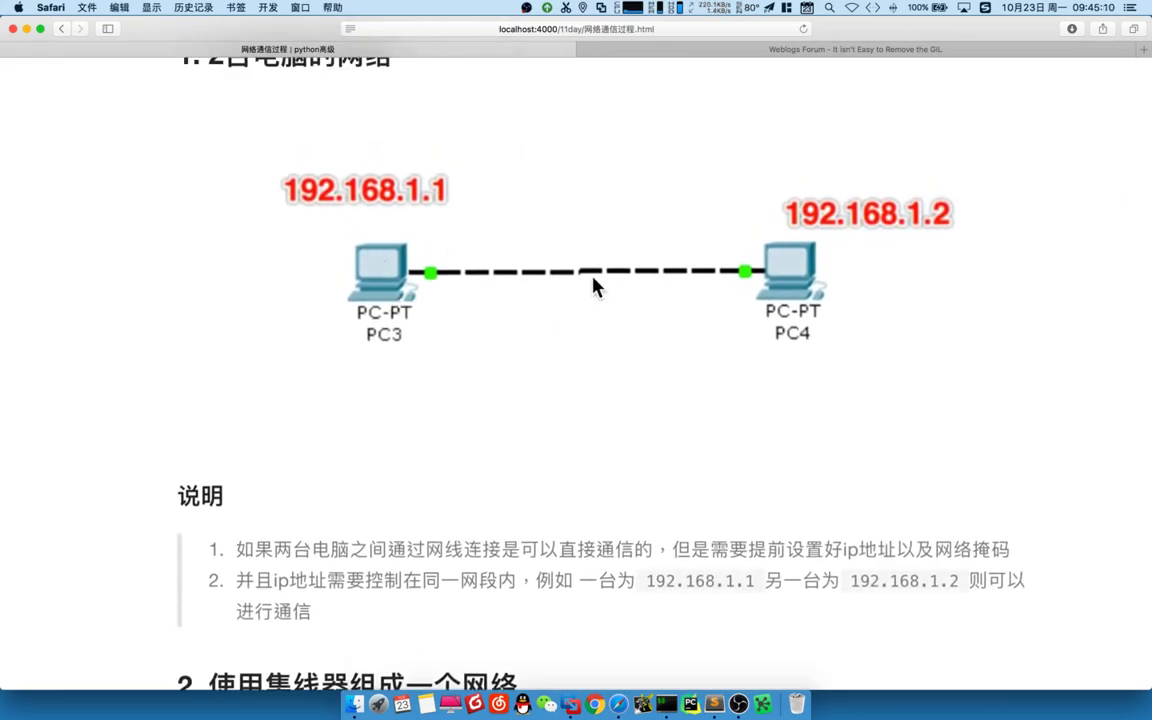
pyautogui.scroll(-1, 593, 287)
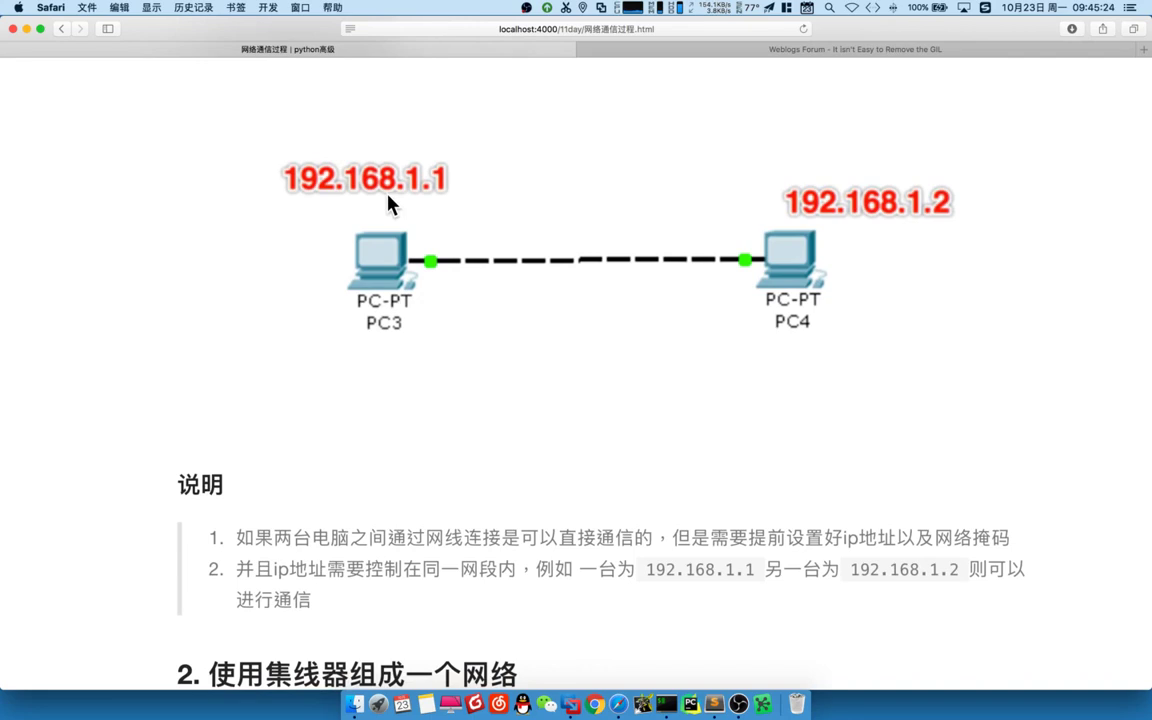
pyautogui.hscroll(1, 450, 296)
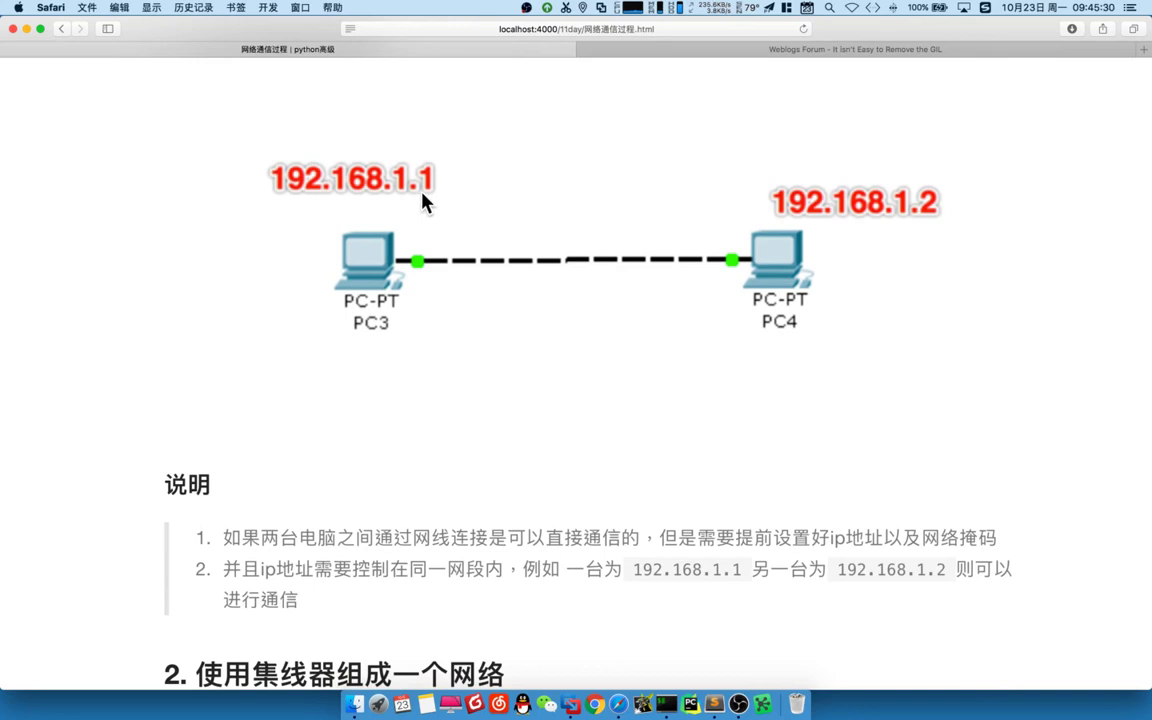
pyautogui.hscroll(-1, 895, 230)
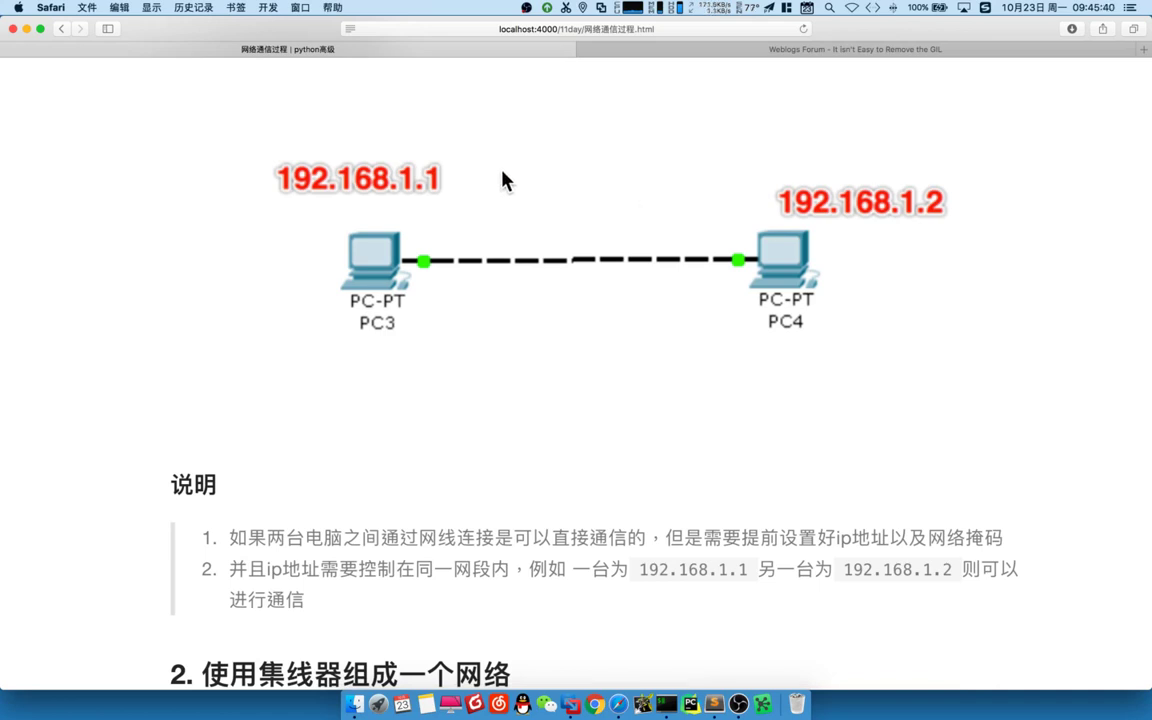
# Switch to the Windows XP virtual machine in VMware Fusion and open its Network Connections window.
pyautogui.hotkey('ctrl', 'Left')
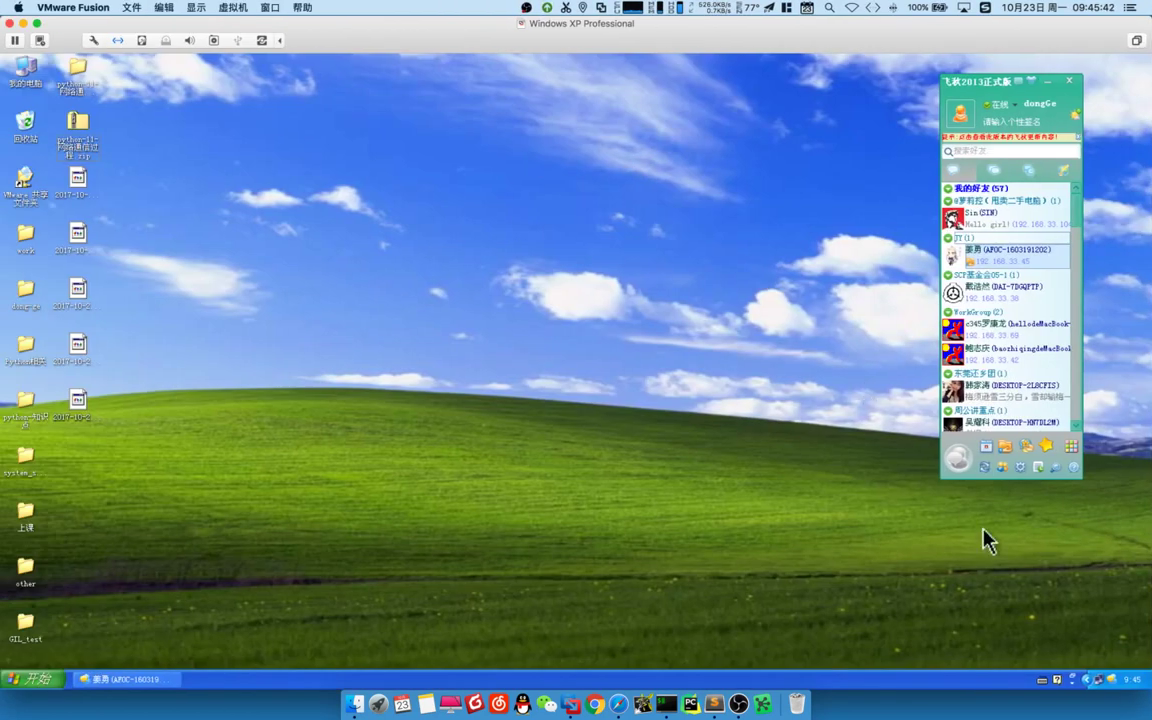
pyautogui.rightClick(1098, 677)
pyautogui.click(1068, 670)
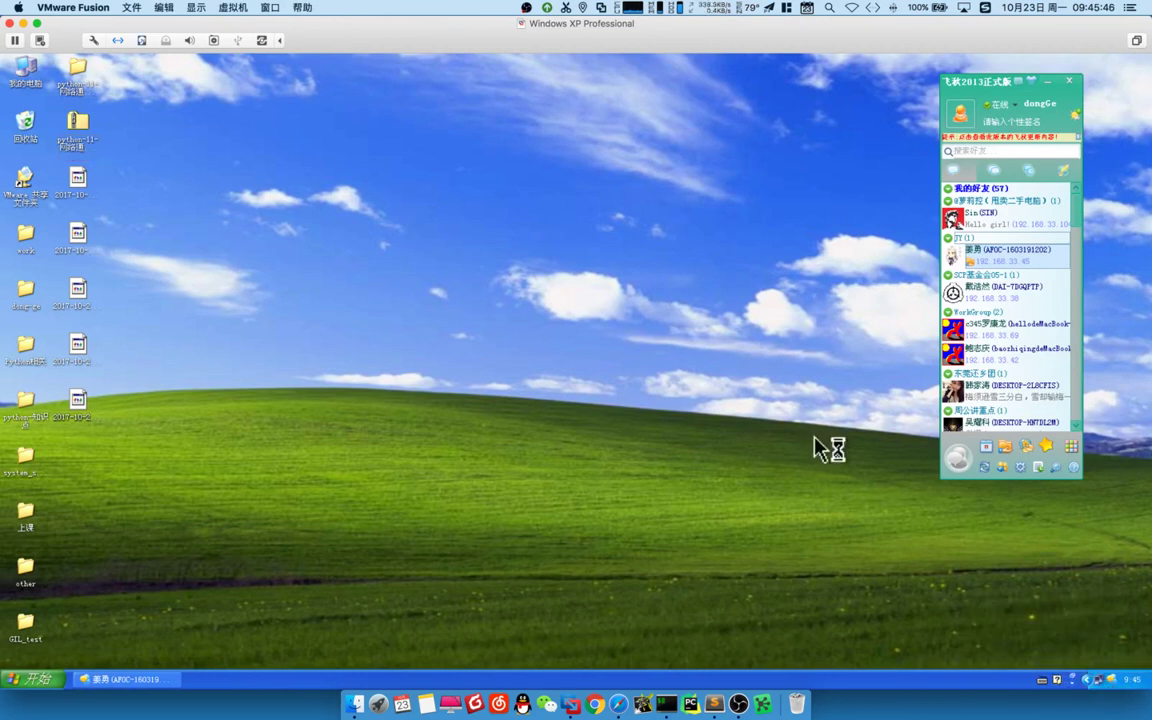
pyautogui.moveTo(386, 146); pyautogui.dragTo(561, 113)
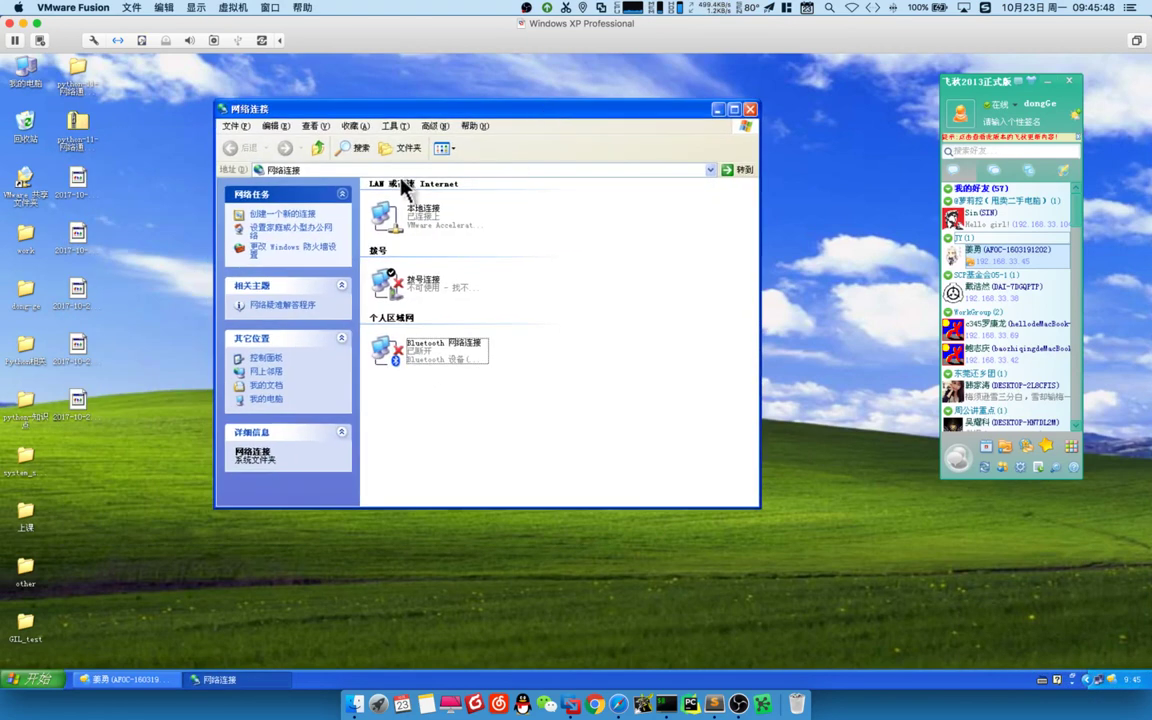
# Open the Internet Protocol (TCP/IP) properties of the local area connection (本地连接).
pyautogui.rightClick(420, 210)
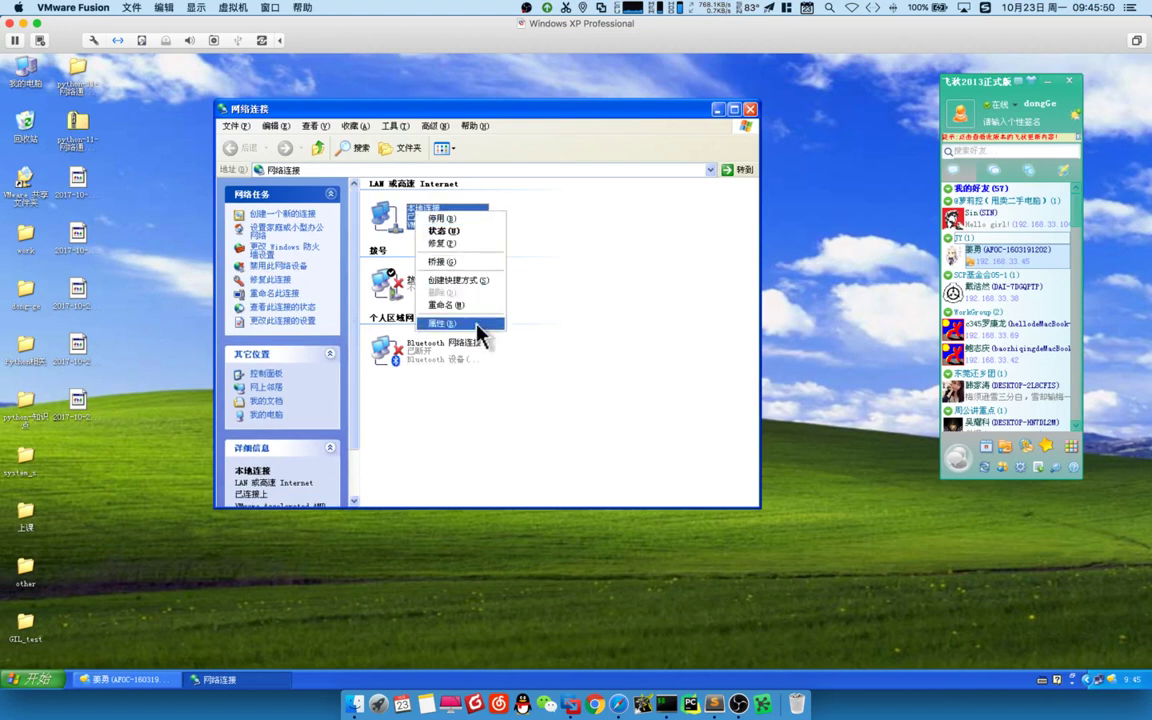
pyautogui.click(470, 323)
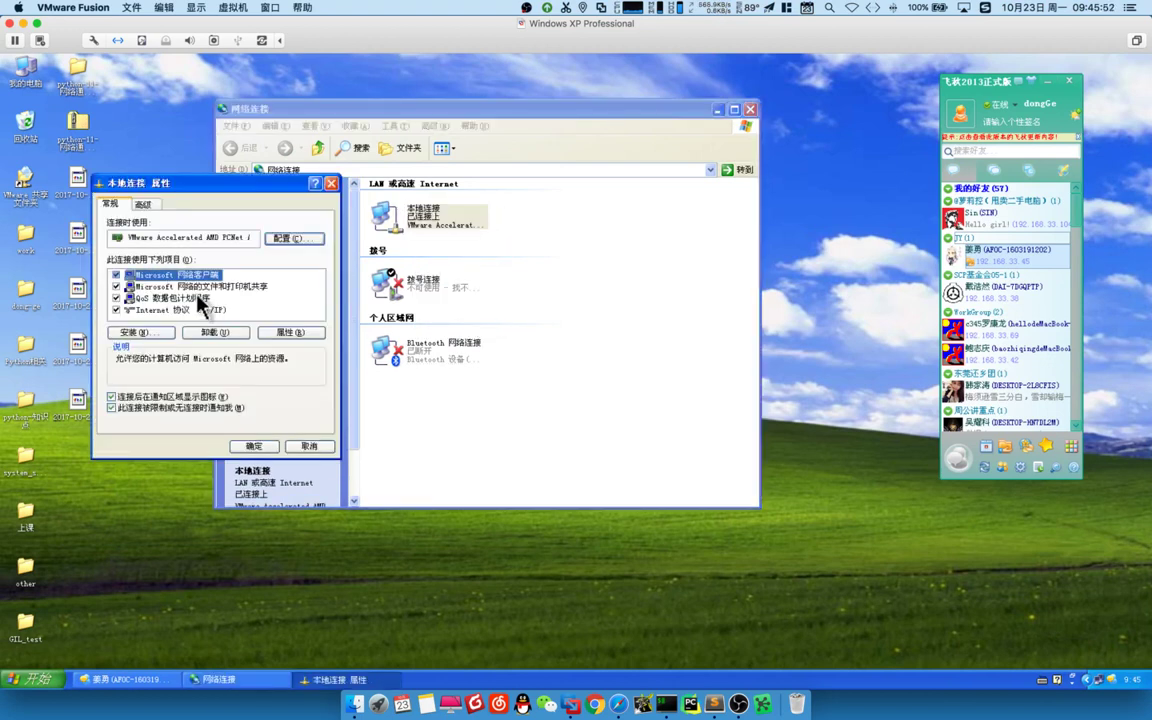
pyautogui.click(169, 312)
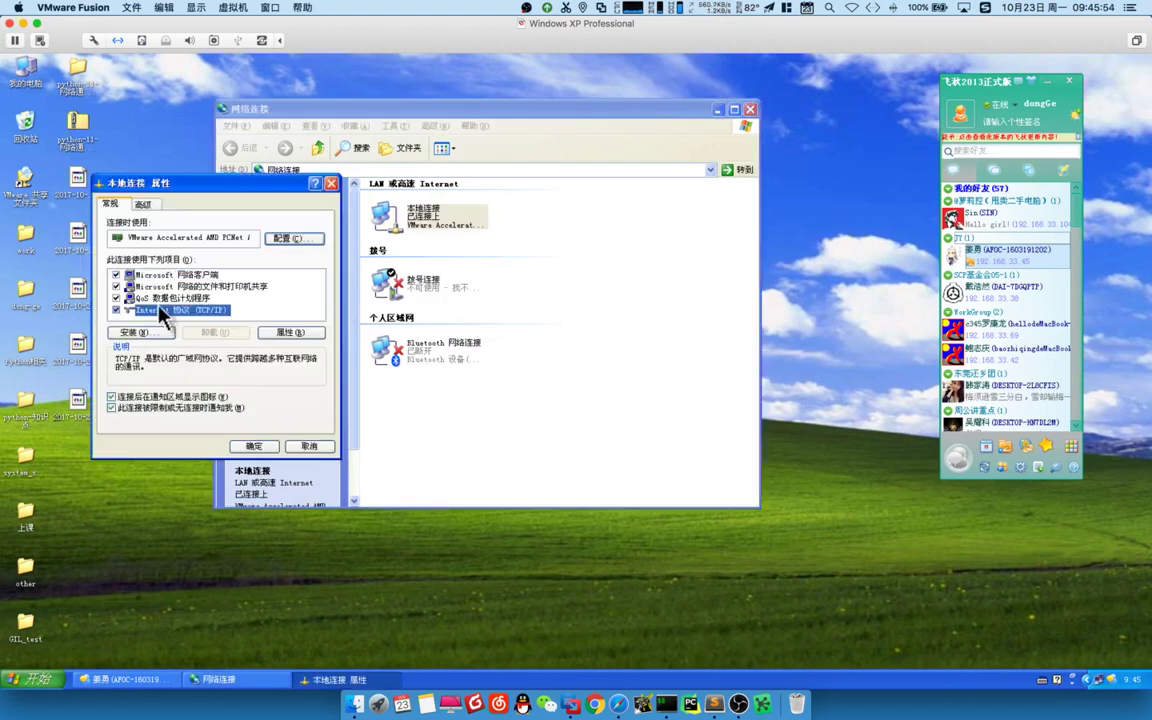
pyautogui.click(290, 332)
pyautogui.moveTo(205, 228); pyautogui.dragTo(475, 130)
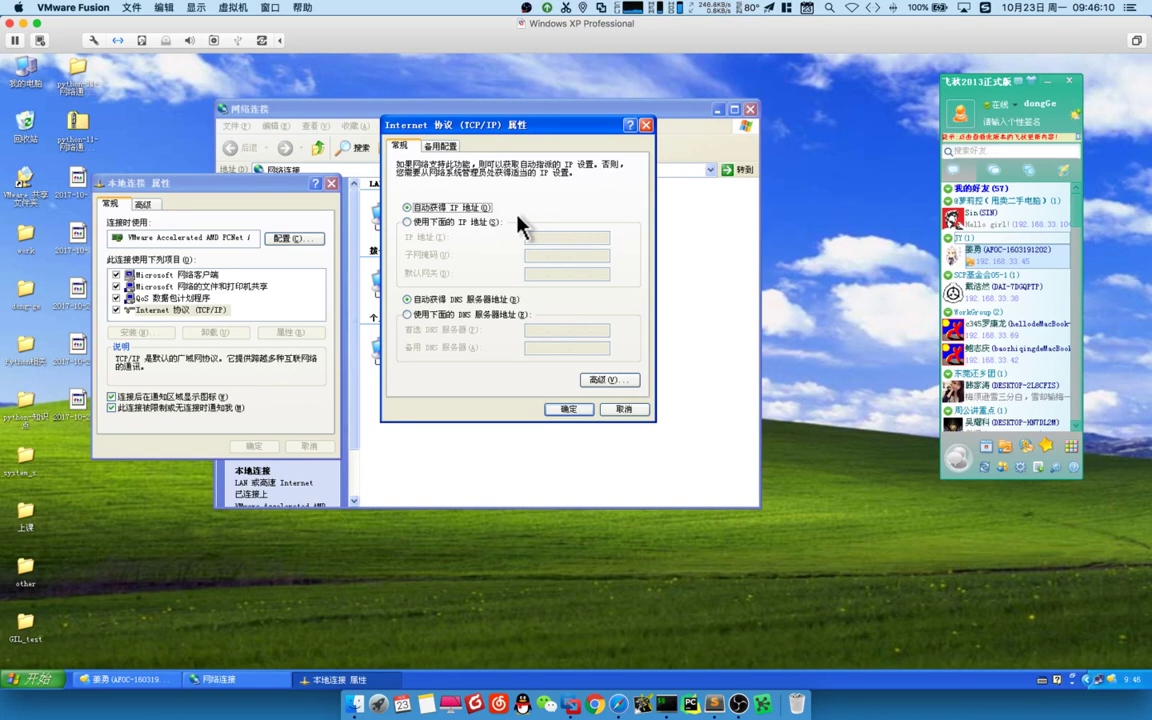
# Choose a manually specified IP address, enter 192.168.33.99 and fill in the default subnet mask 255.255.255.0.
pyautogui.click(407, 222)
pyautogui.click(532, 237)
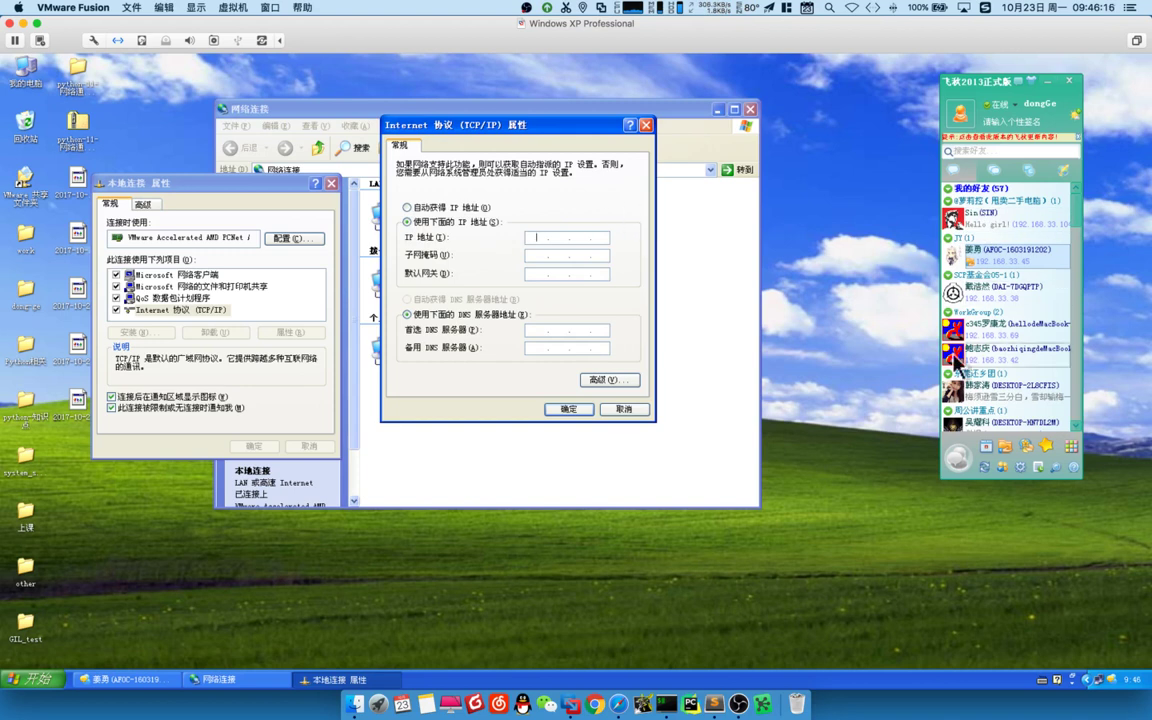
pyautogui.click(960, 185)
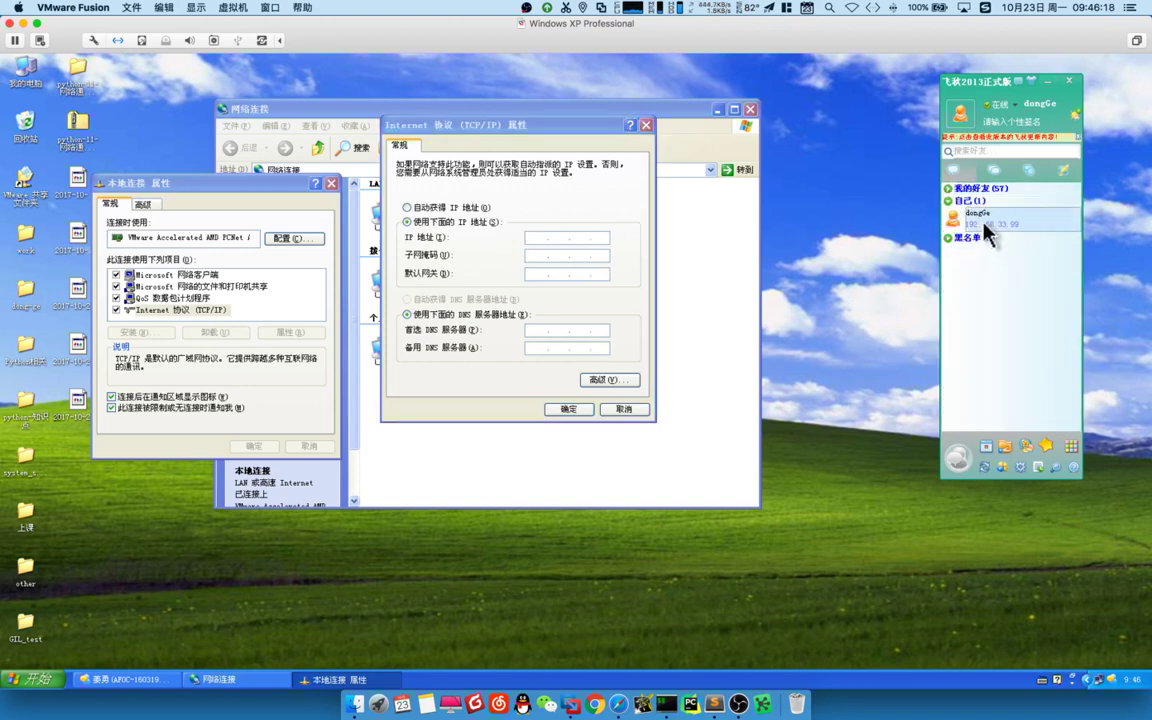
pyautogui.click(533, 238)
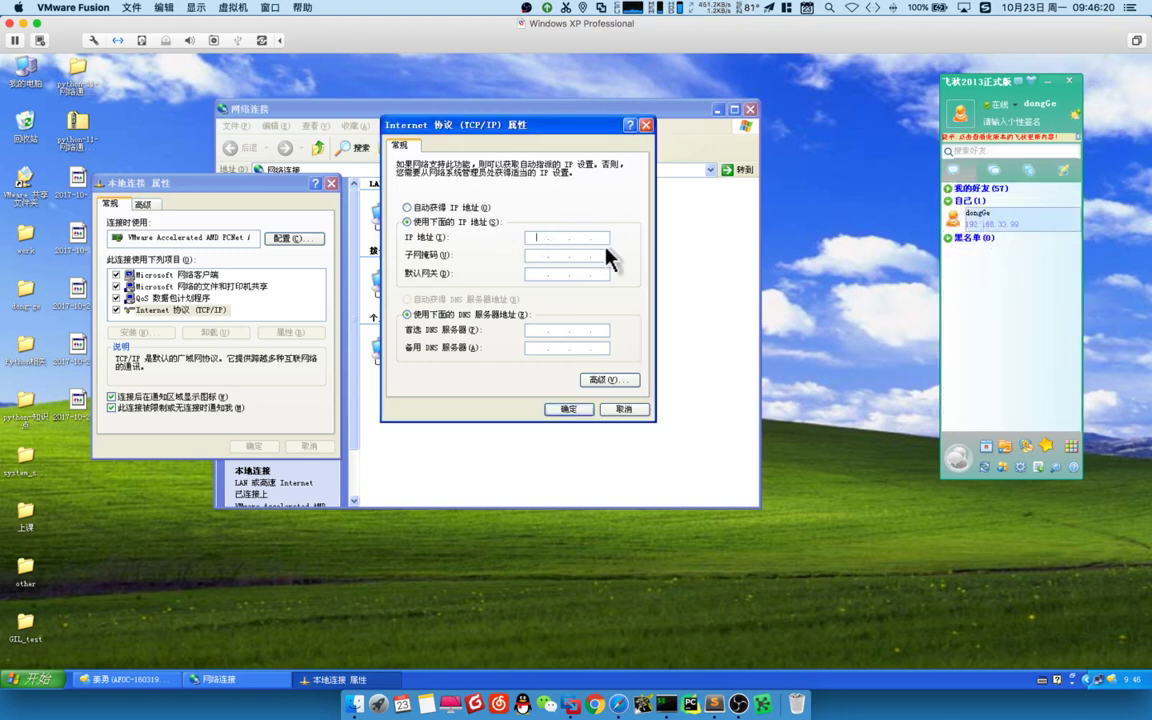
pyautogui.write('192.168.33.99')
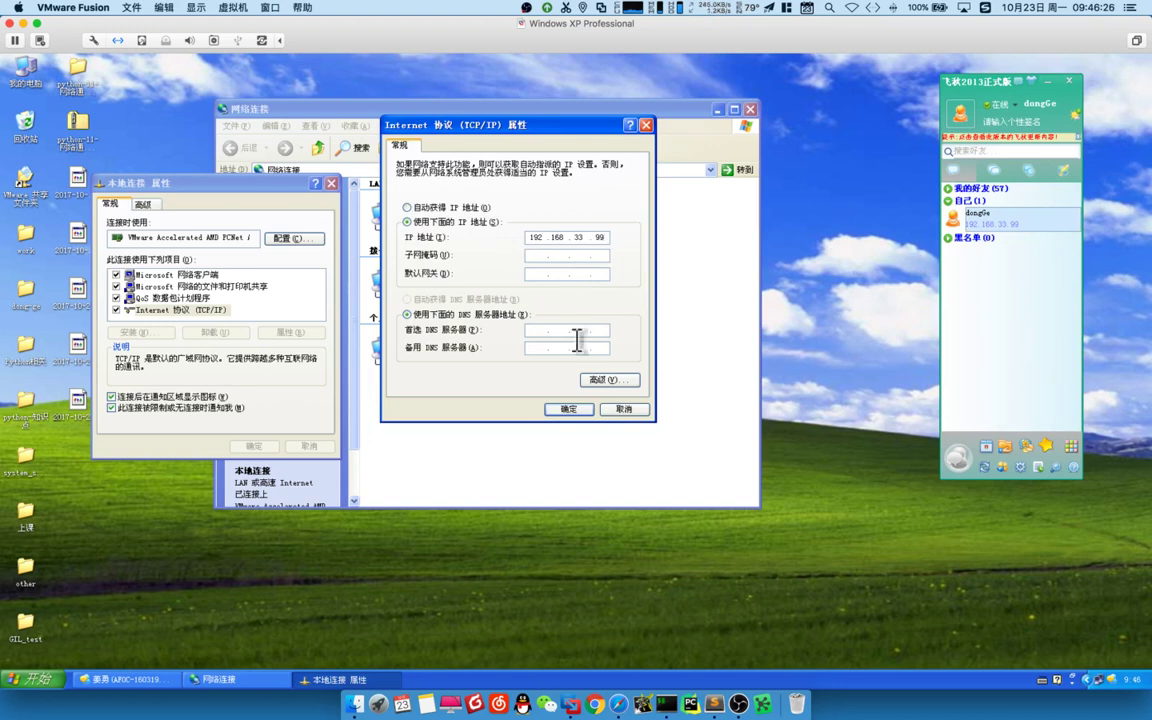
pyautogui.click(569, 410)
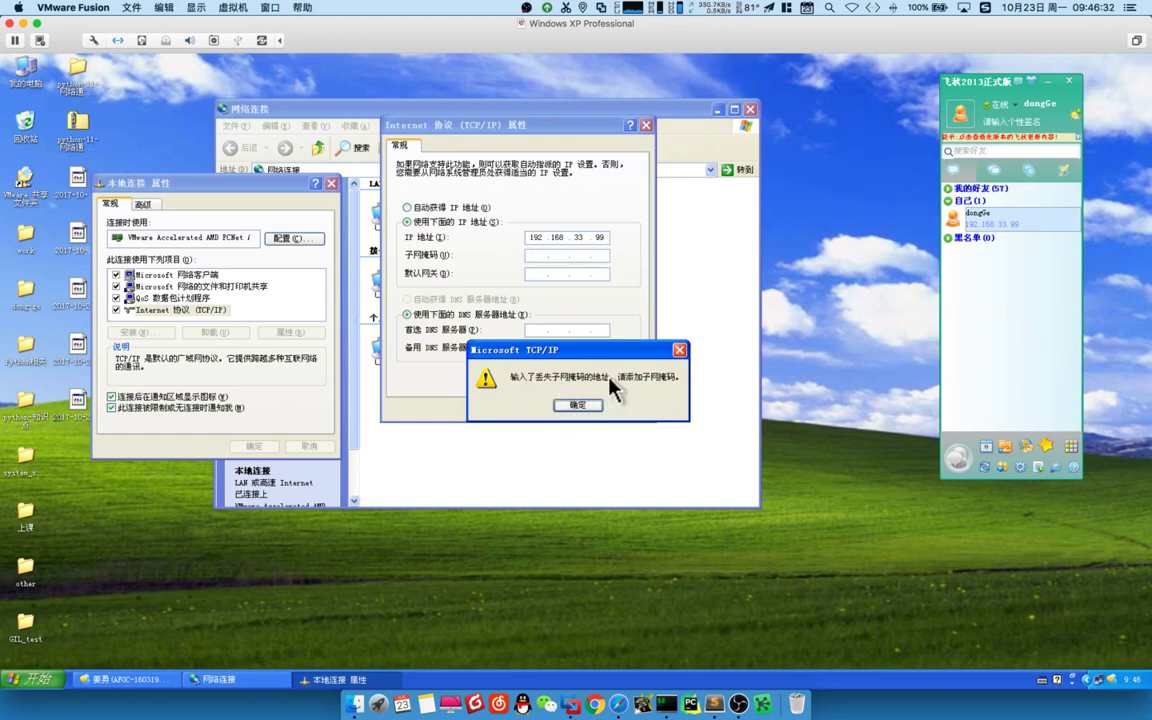
pyautogui.click(580, 405)
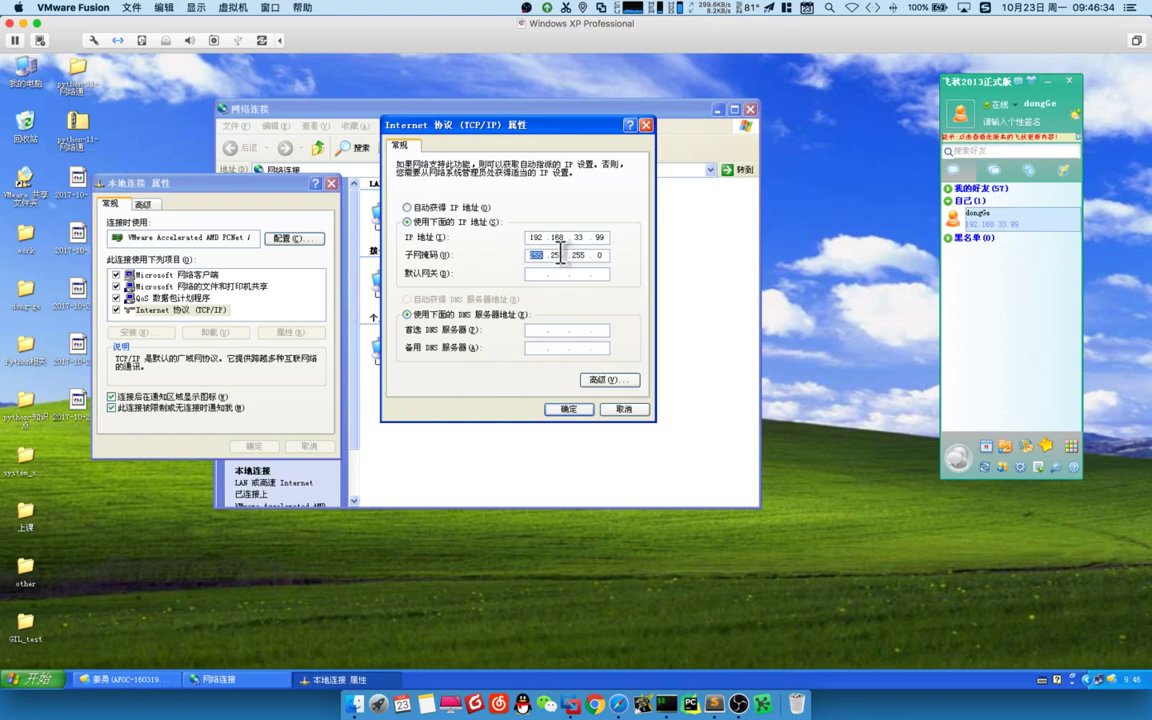
# Mark the parts of the IP address in red on a screen capture, and discard the TCP/IP changes.
pyautogui.press('ctrl+super+a')
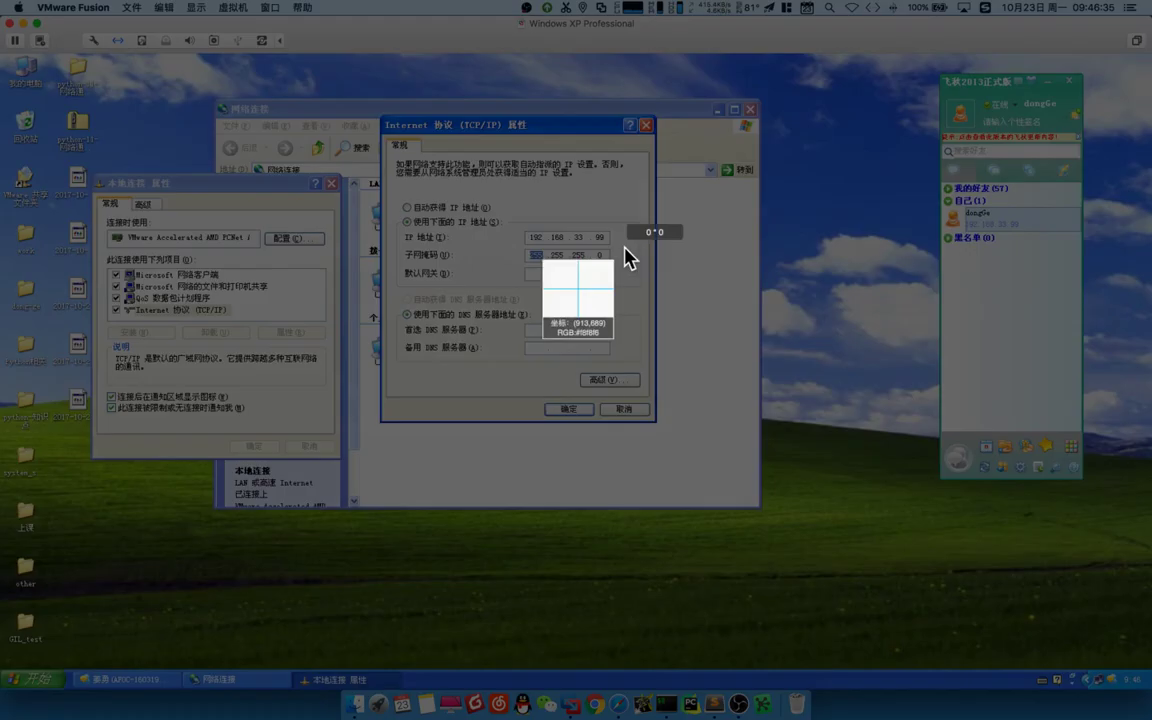
pyautogui.moveTo(623, 249); pyautogui.dragTo(546, 243)
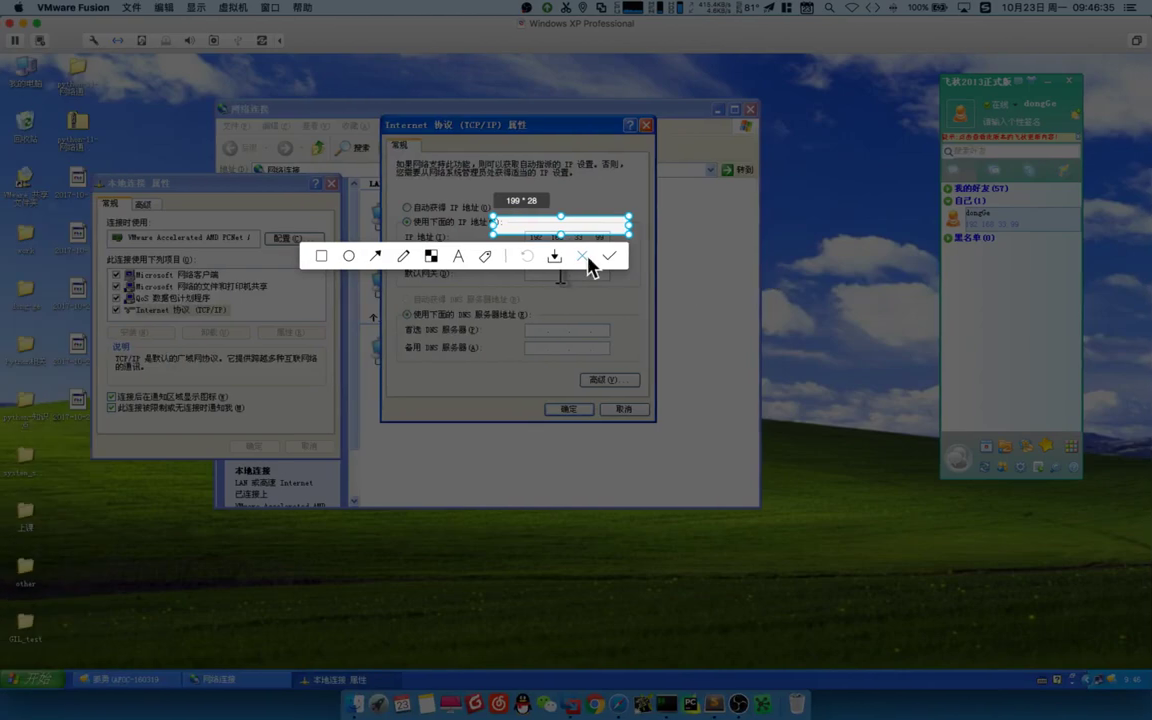
pyautogui.moveTo(575, 225); pyautogui.dragTo(593, 260)
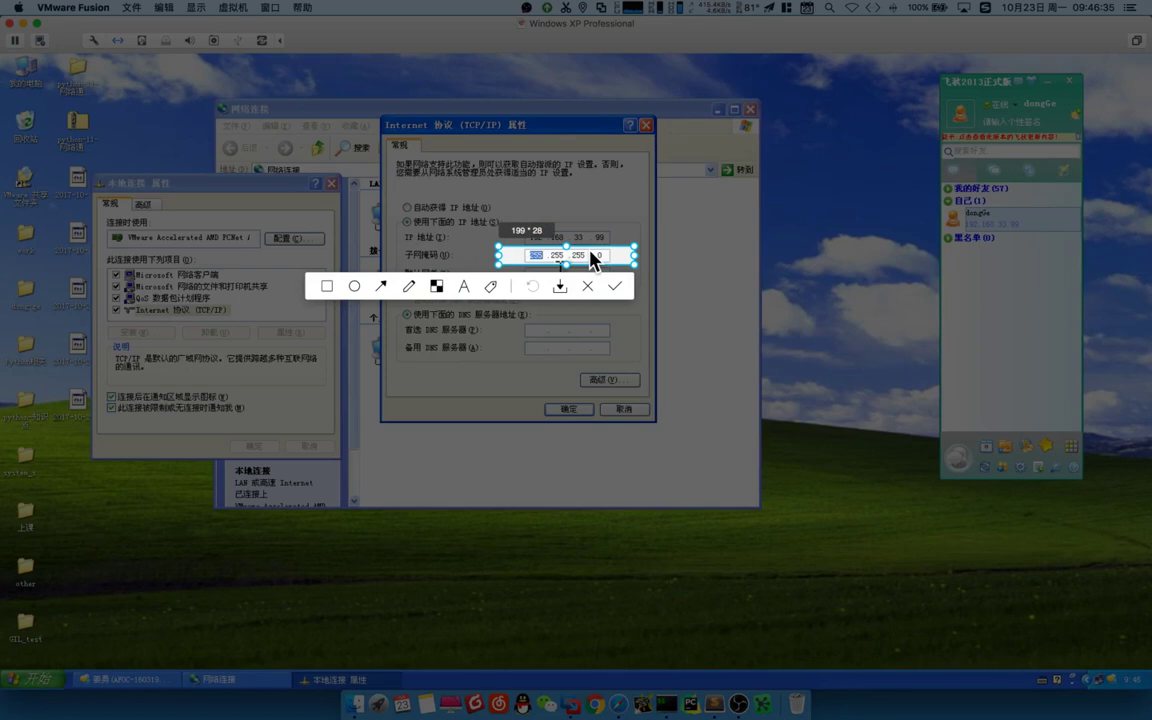
pyautogui.moveTo(594, 259)
pyautogui.mouseDown()
pyautogui.moveTo(596, 229)
pyautogui.moveTo(591, 249)
pyautogui.moveTo(608, 249)
pyautogui.mouseUp()
pyautogui.click(421, 274)
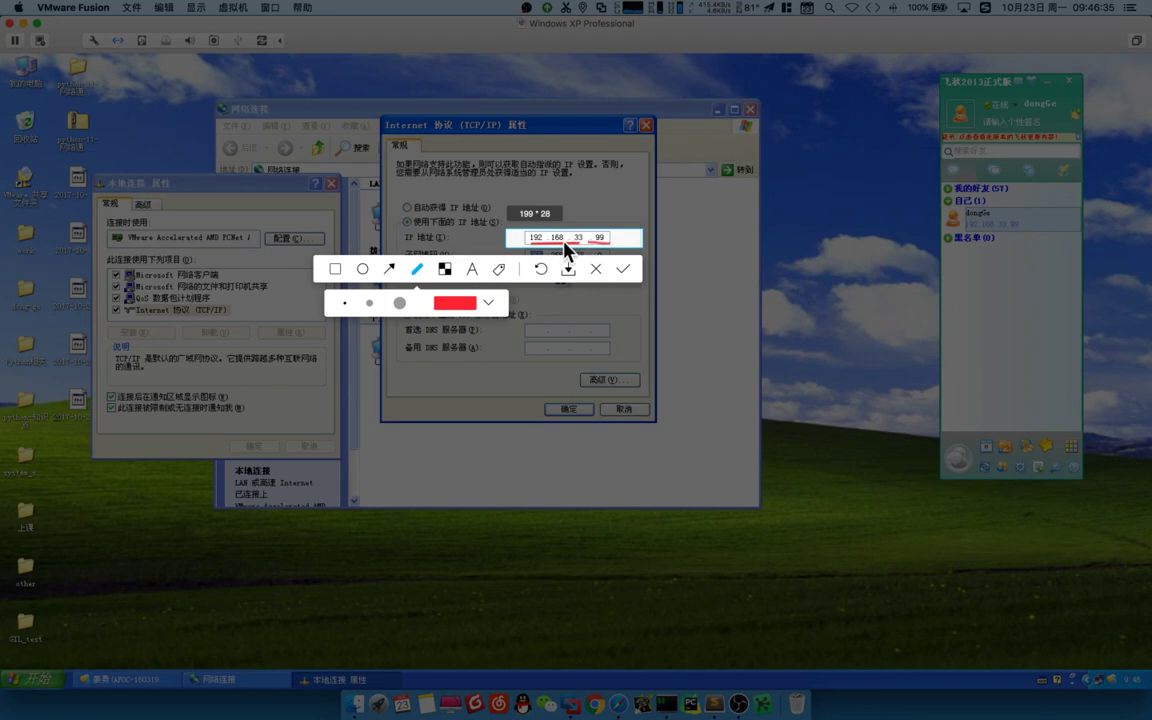
pyautogui.moveTo(549, 243)
pyautogui.mouseDown()
pyautogui.moveTo(528, 237)
pyautogui.moveTo(560, 236)
pyautogui.moveTo(551, 243)
pyautogui.mouseUp()
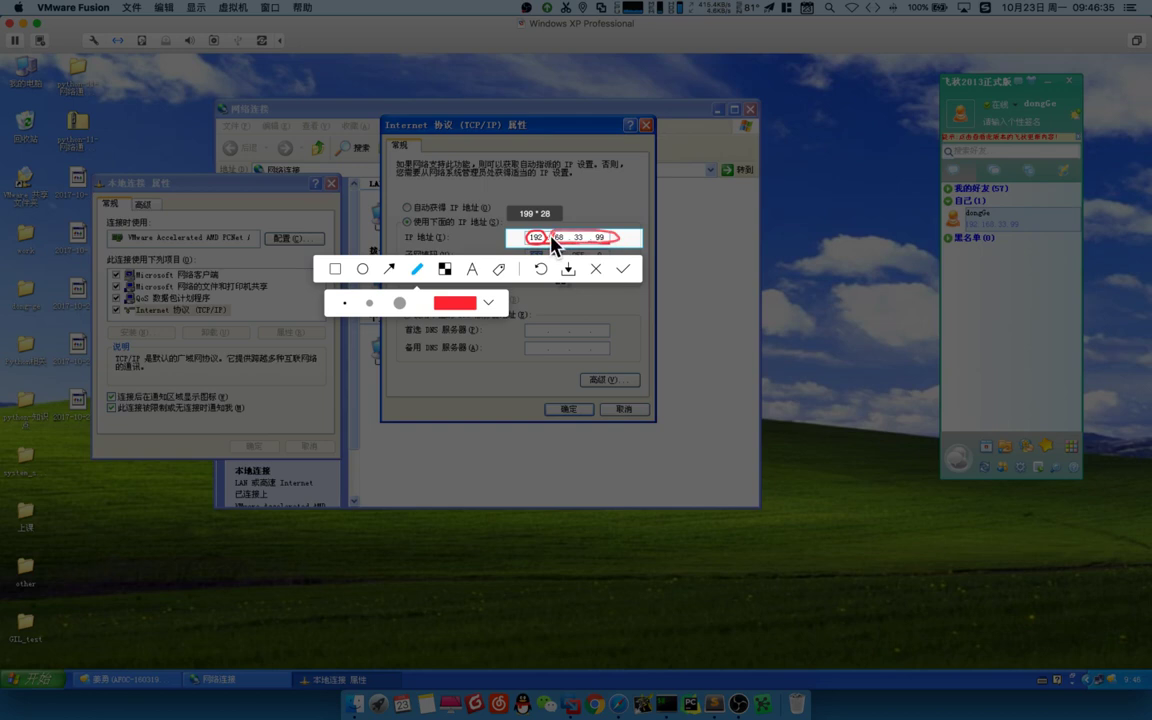
pyautogui.click(566, 256)
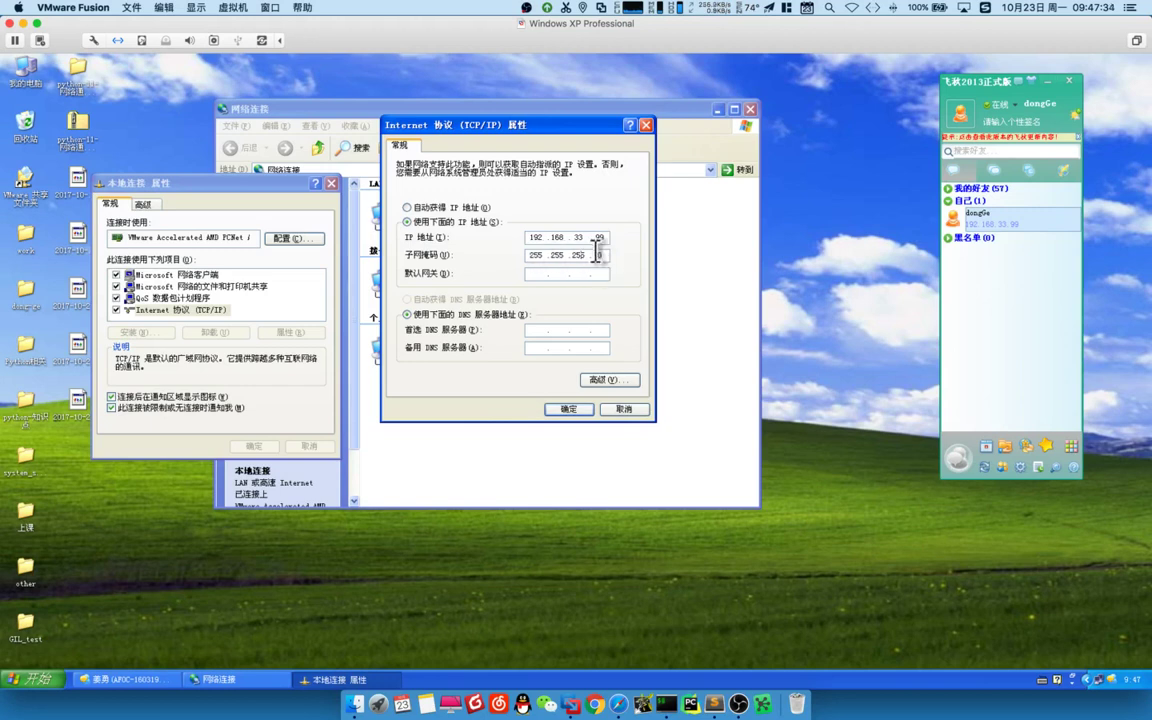
pyautogui.click(630, 411)
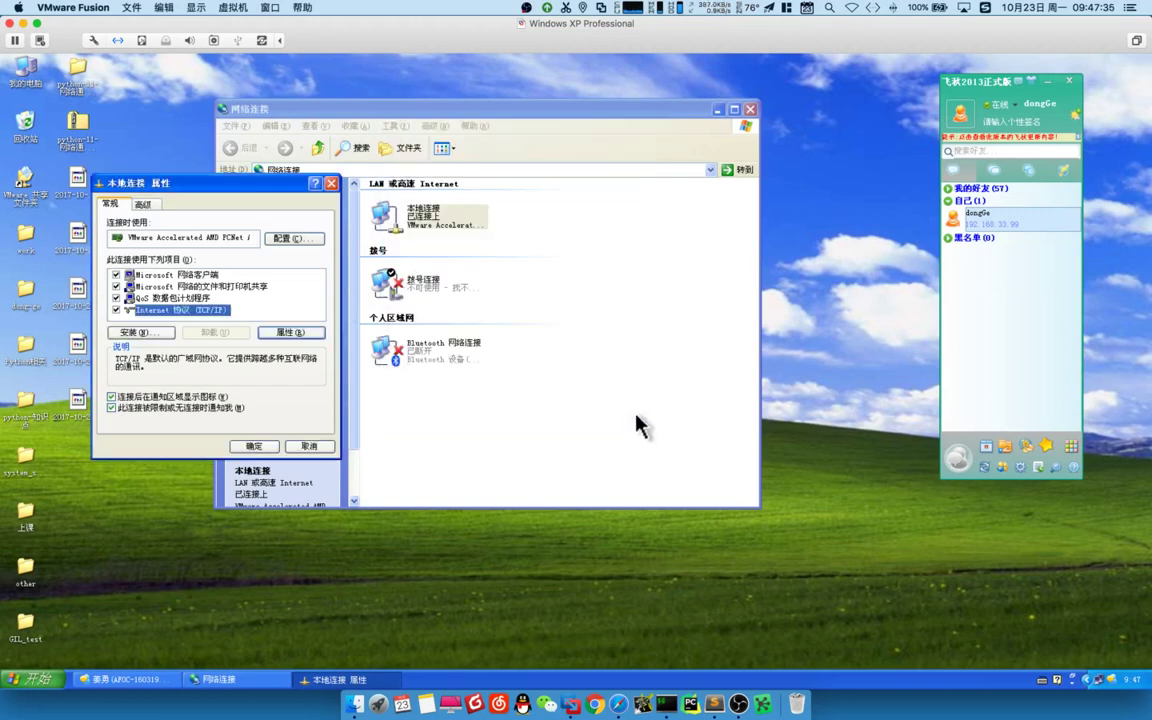
# Reopen the TCP/IP properties and specify IP address 192.168.33.99 with the default subnet mask 255.255.255.0.
pyautogui.click(290, 333)
pyautogui.moveTo(322, 237); pyautogui.dragTo(593, 215)
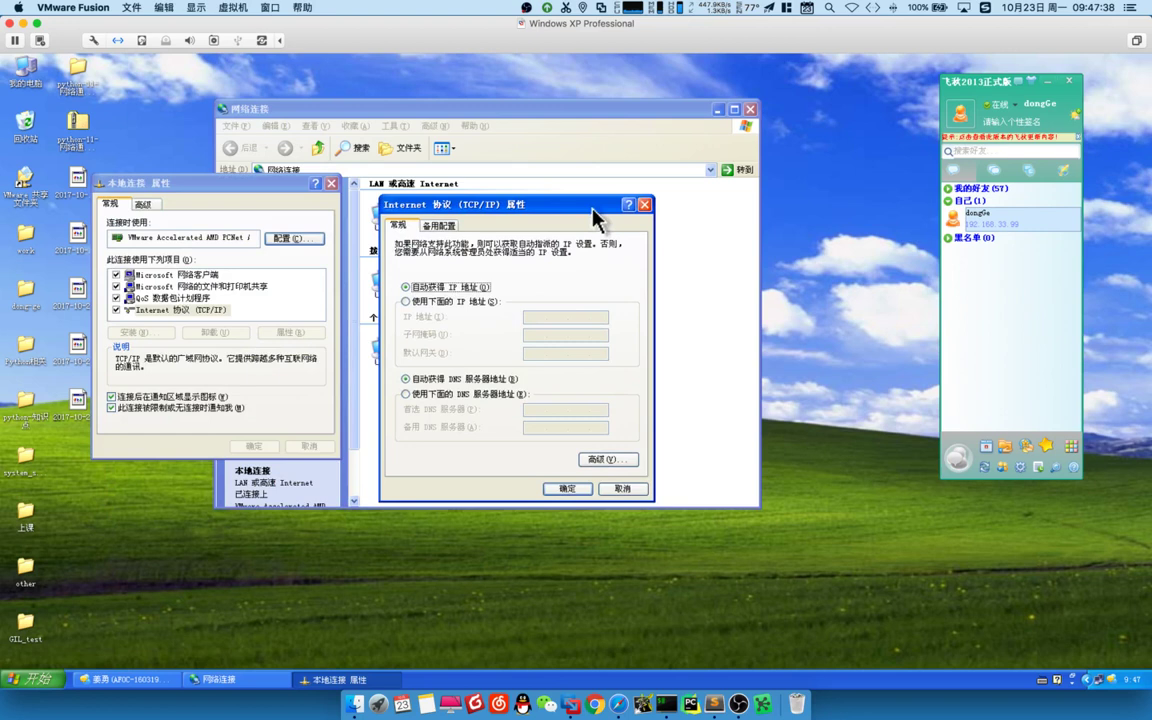
pyautogui.click(432, 301)
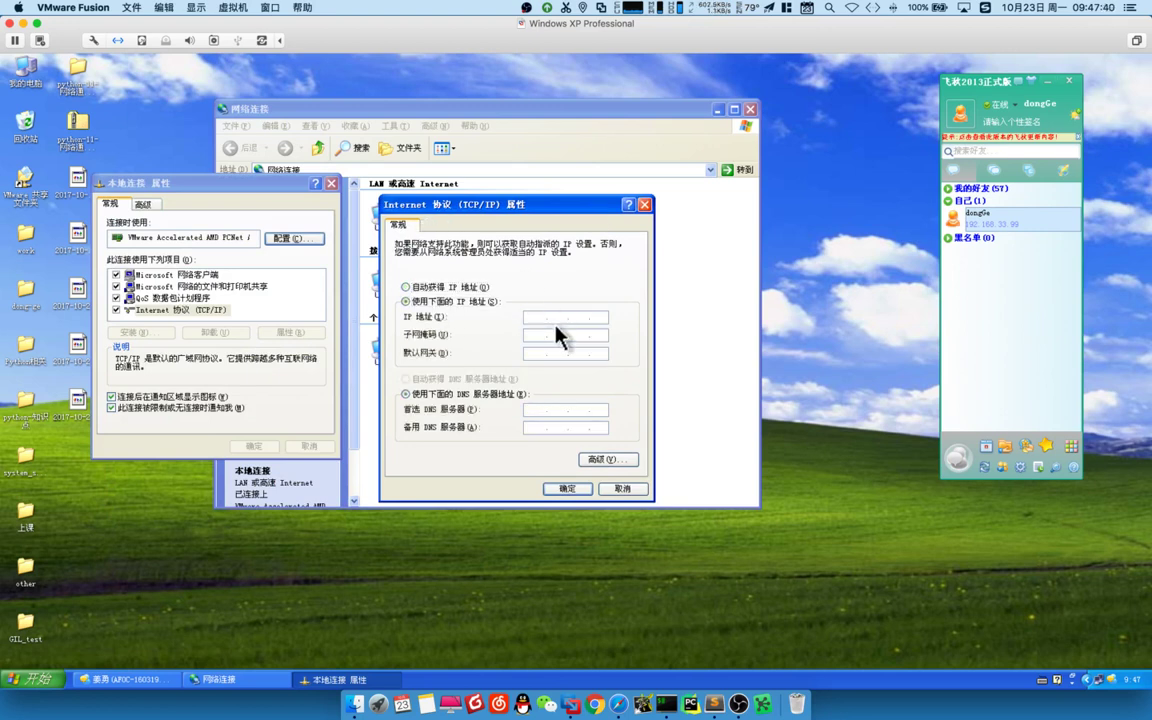
pyautogui.click(555, 318)
pyautogui.write('192 . 168 . 33 . 99')
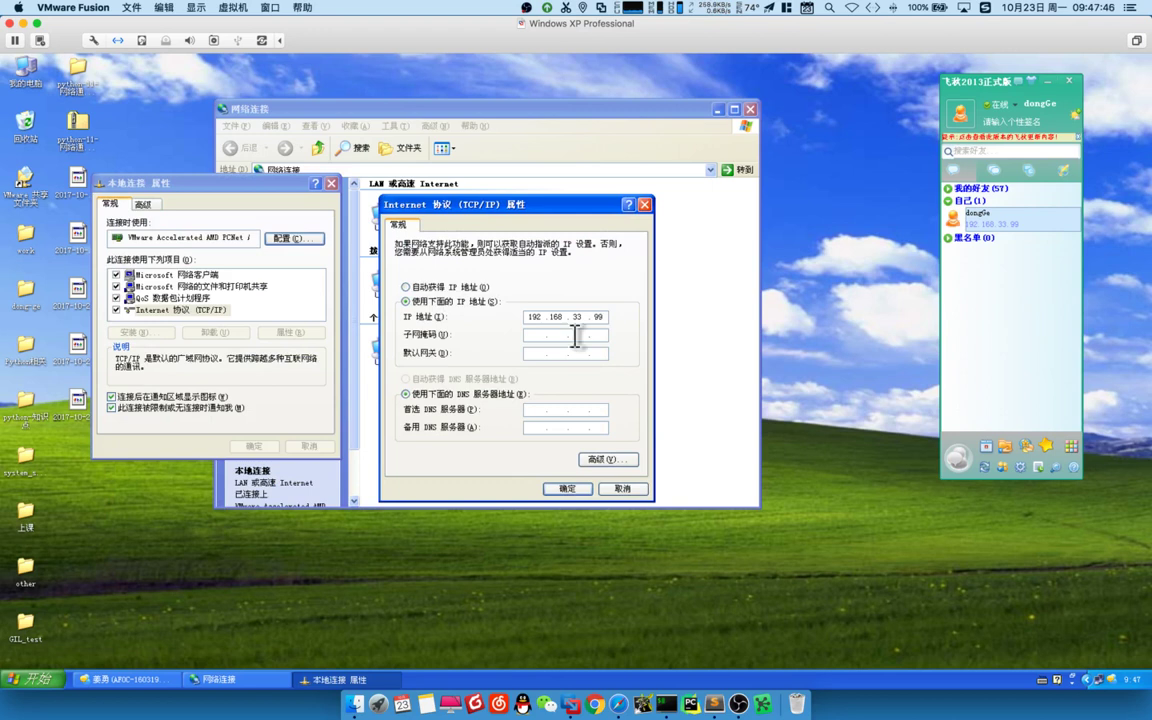
pyautogui.press('Tab')
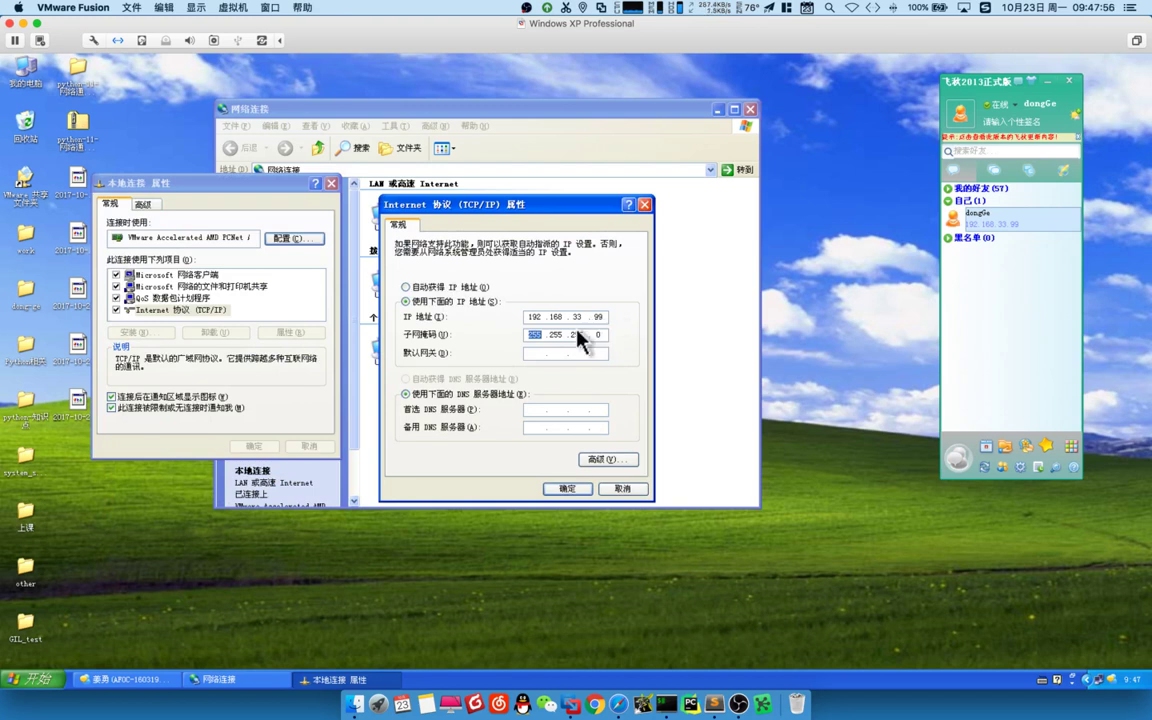
pyautogui.doubleClick(598, 334)
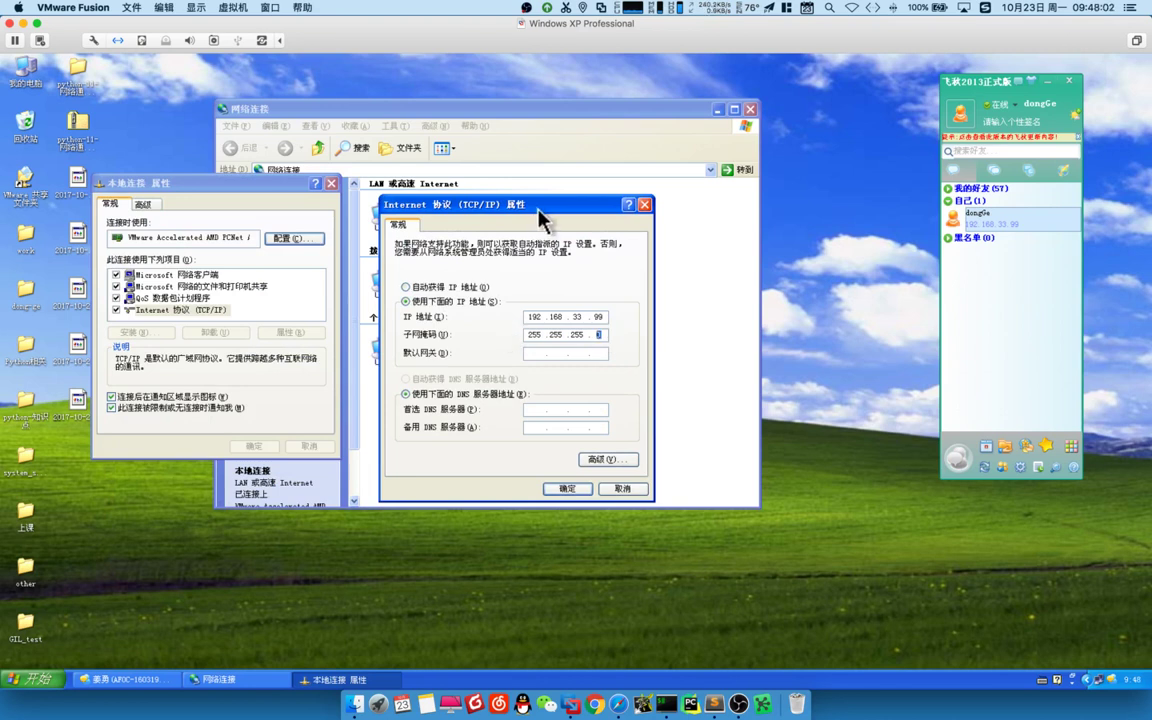
# Move the TCP/IP properties dialog aside, open the Windows Calculator and switch it to scientific view.
pyautogui.moveTo(539, 208); pyautogui.dragTo(506, 190)
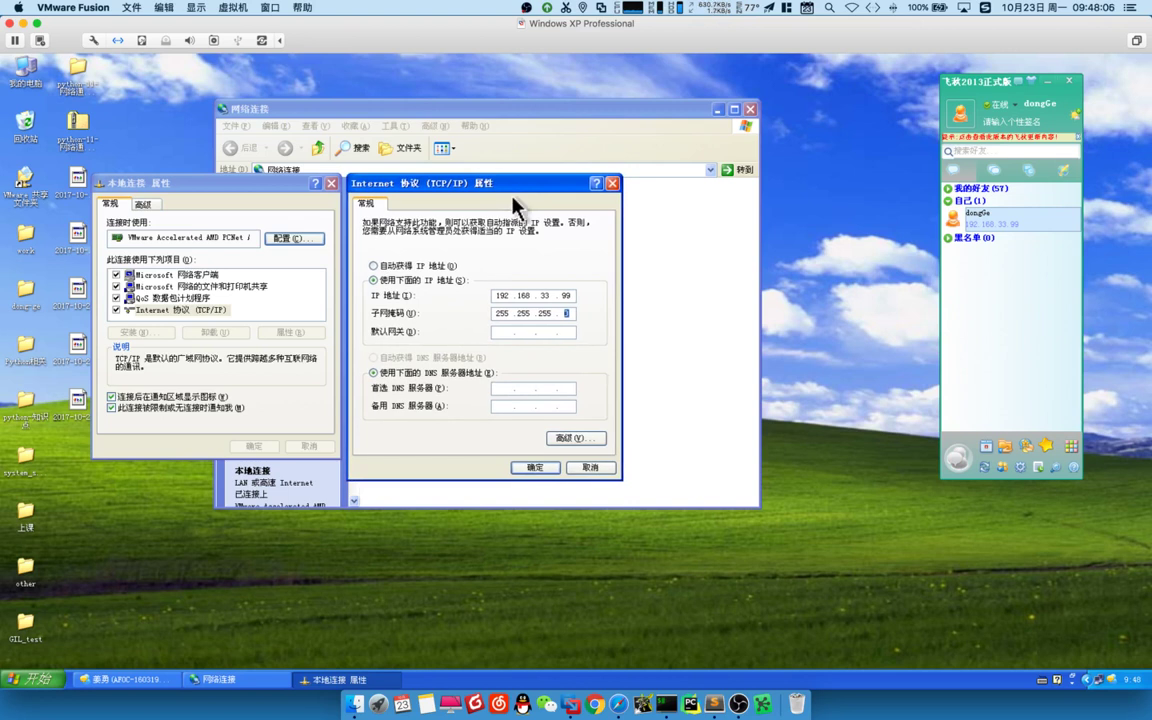
pyautogui.moveTo(512, 197); pyautogui.dragTo(322, 128)
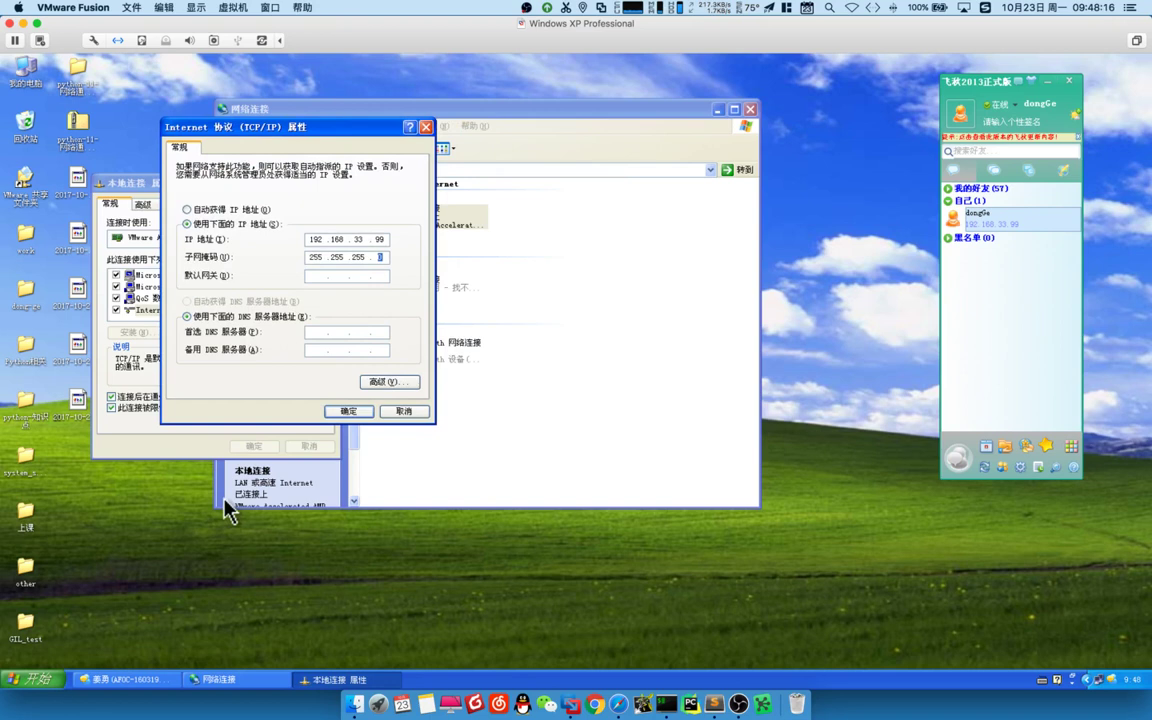
pyautogui.click(38, 680)
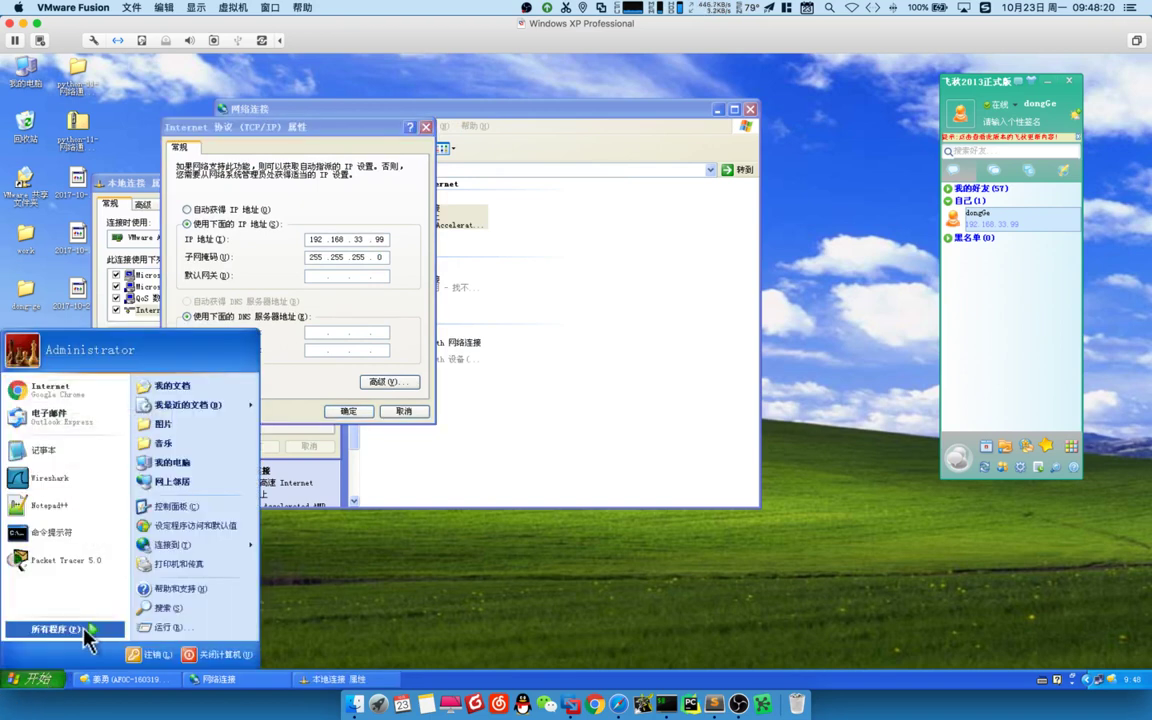
pyautogui.click(90, 629)
pyautogui.moveTo(155, 337)
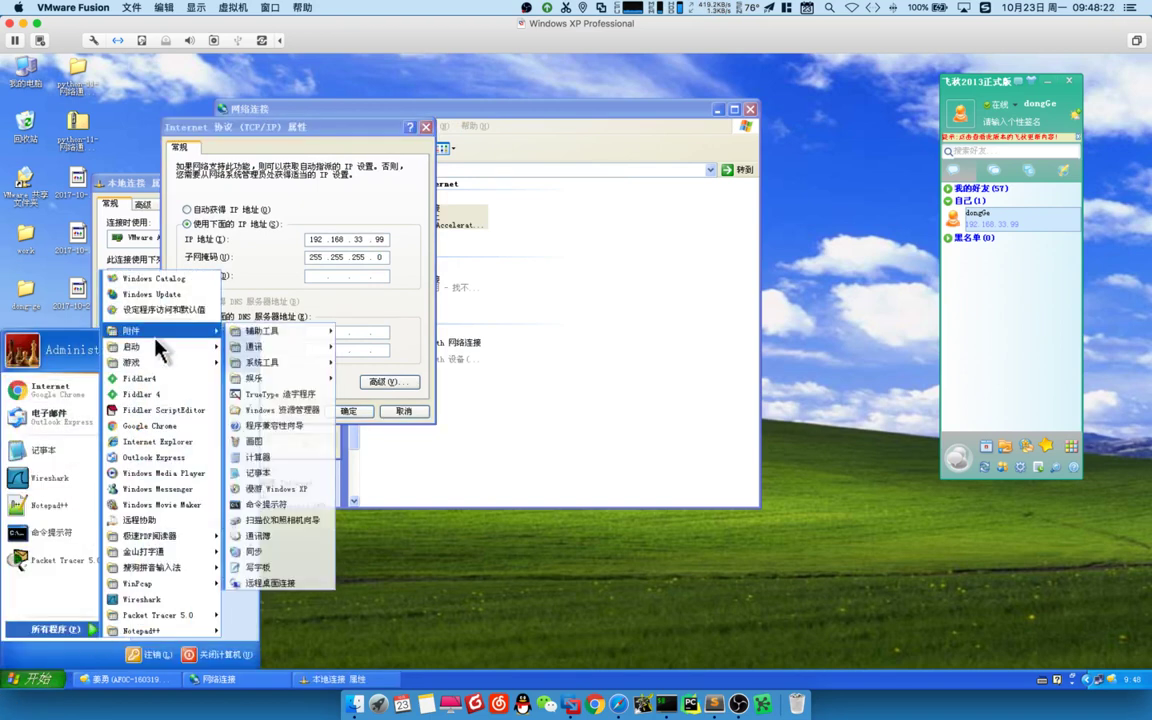
pyautogui.click(289, 459)
pyautogui.click(67, 100)
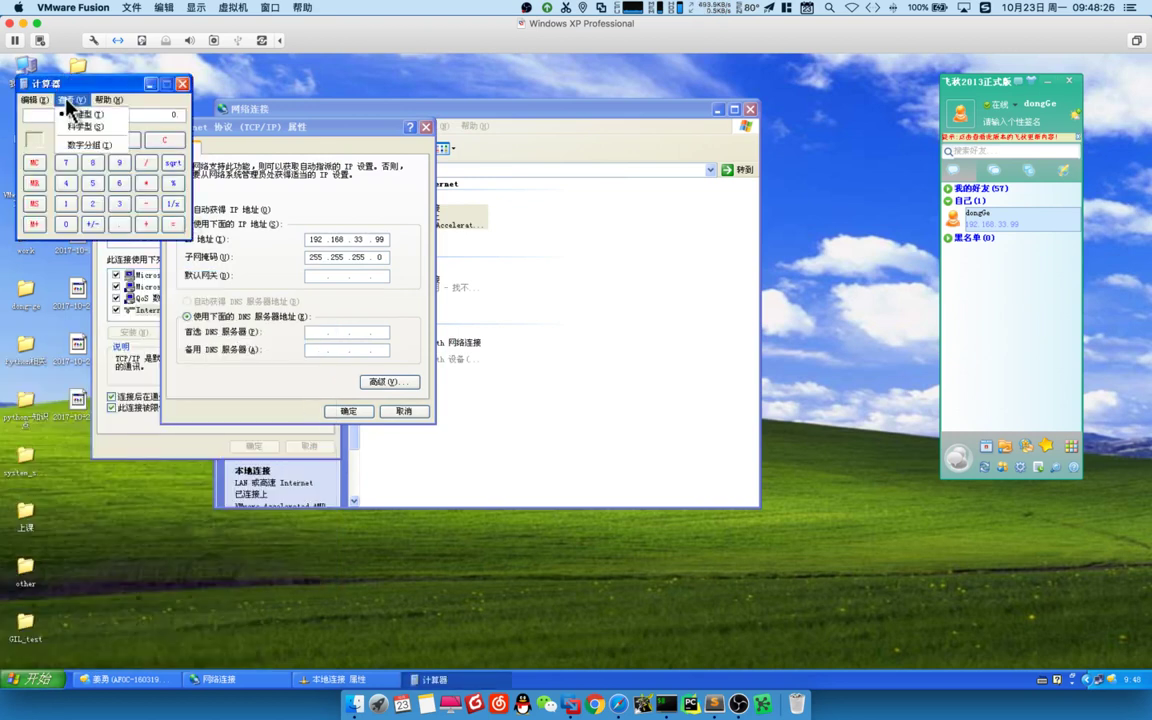
pyautogui.click(88, 128)
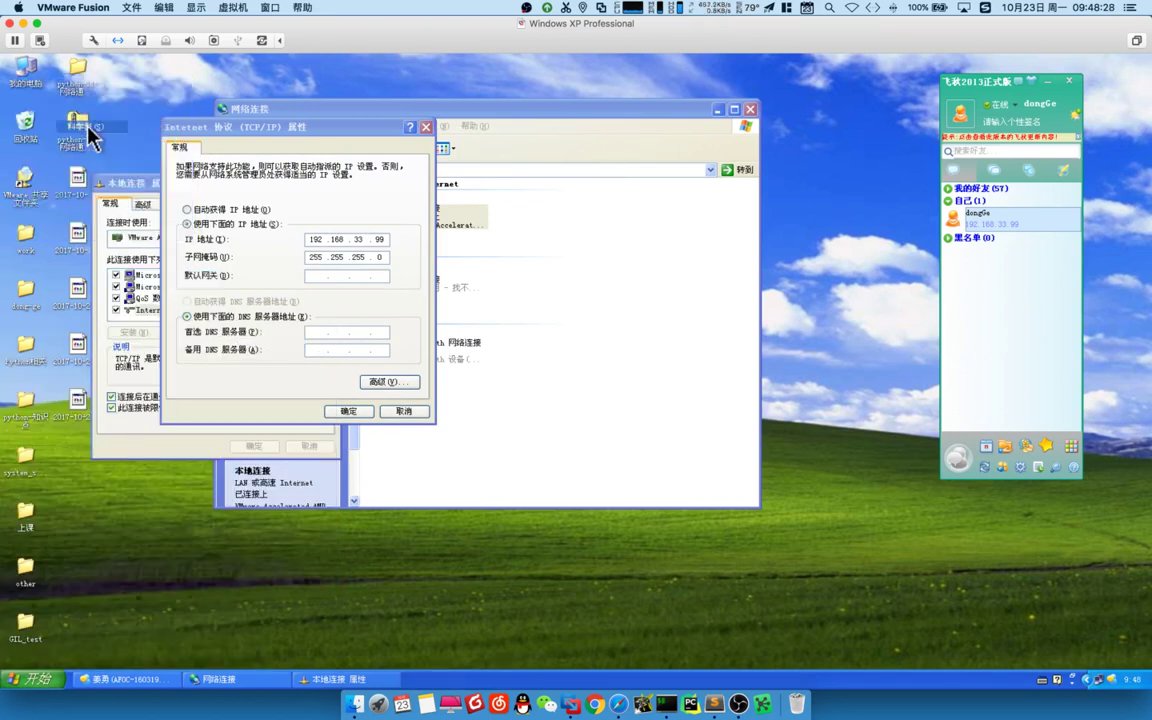
# Place the calculator beside the TCP/IP properties dialog, enter 192 and convert it from decimal to binary.
pyautogui.moveTo(142, 85); pyautogui.dragTo(560, 166)
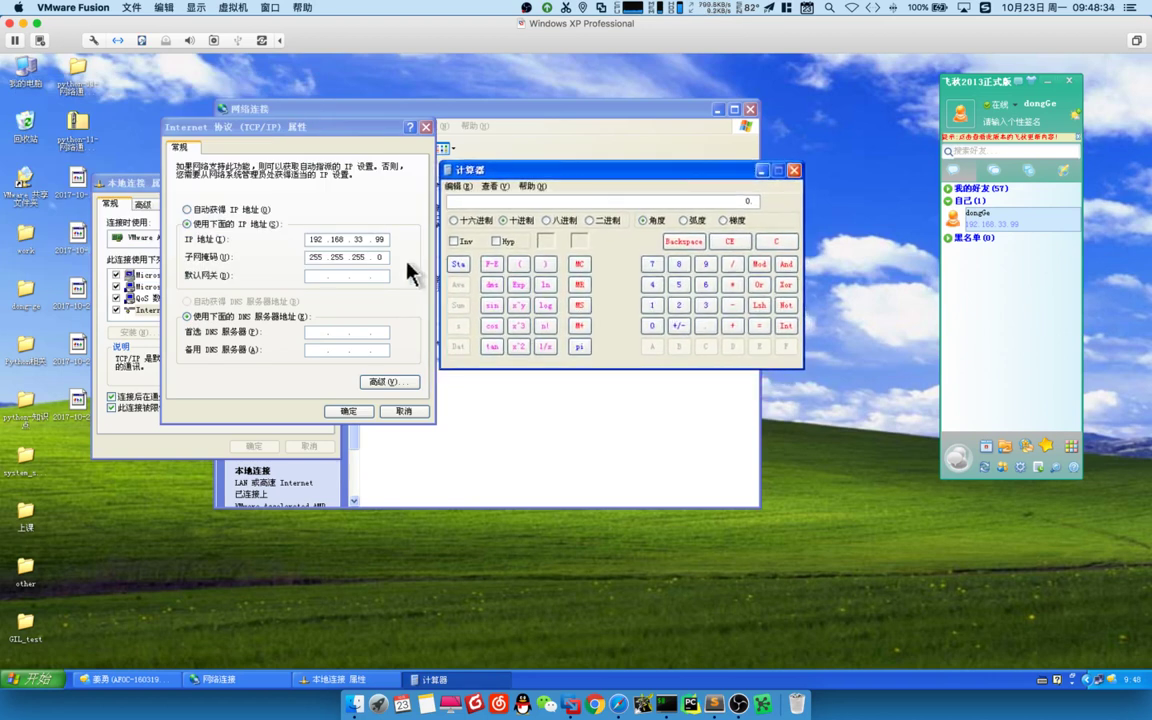
pyautogui.click(652, 305)
pyautogui.click(705, 265)
pyautogui.click(679, 306)
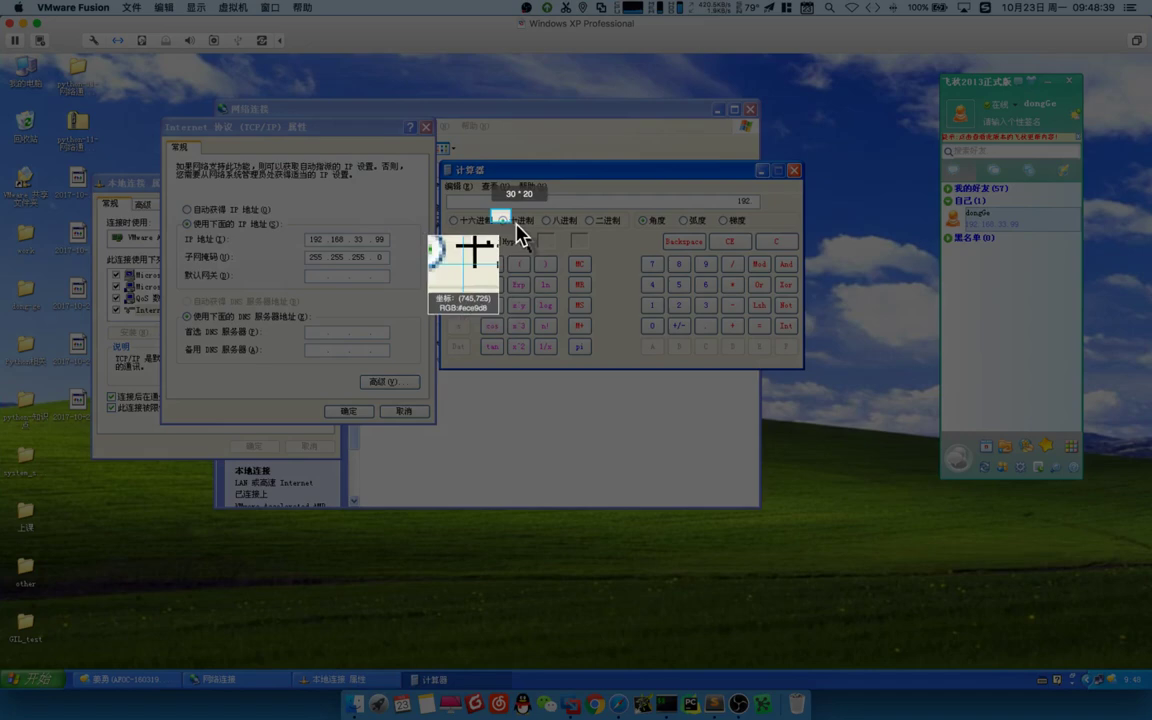
pyautogui.moveTo(489, 213)
pyautogui.mouseDown()
pyautogui.moveTo(549, 238)
pyautogui.moveTo(576, 225)
pyautogui.moveTo(430, 226)
pyautogui.mouseUp()
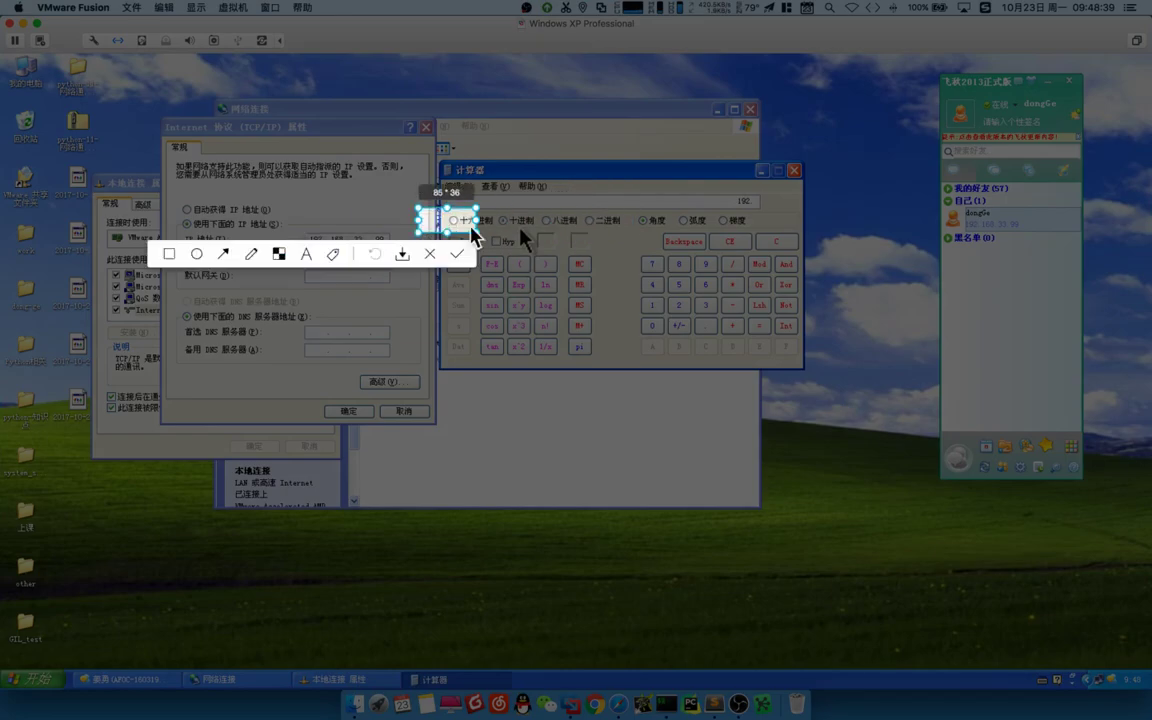
pyautogui.press('Return')
pyautogui.click(590, 221)
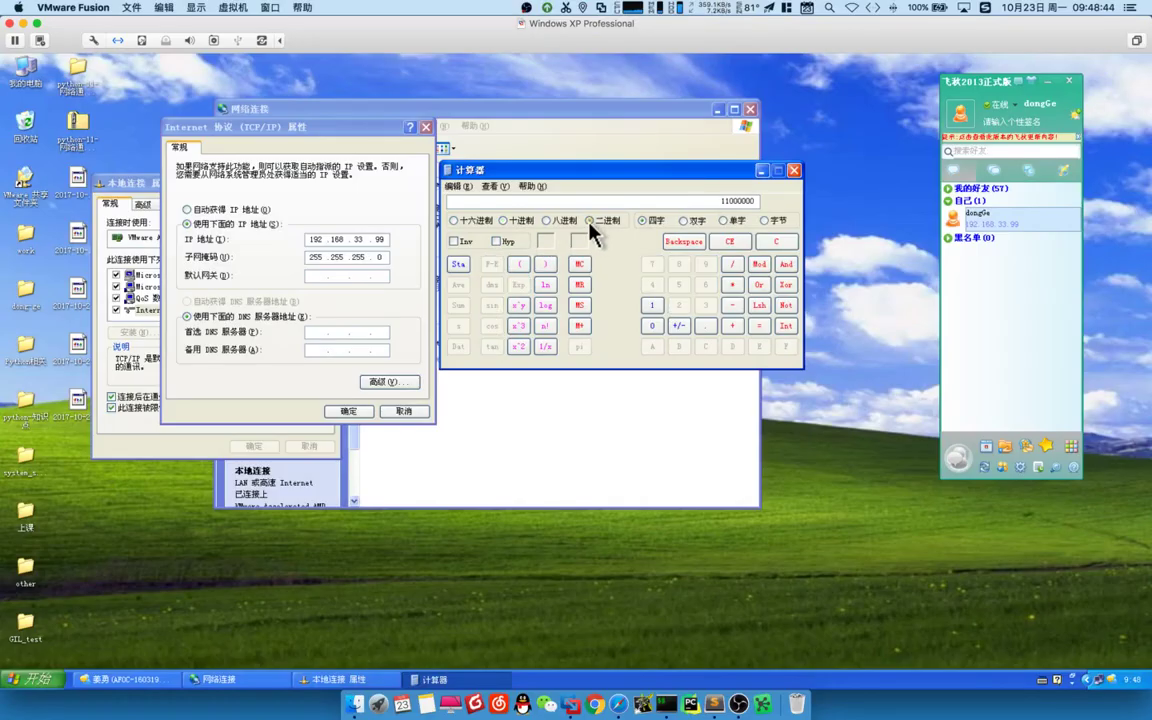
pyautogui.click(524, 226)
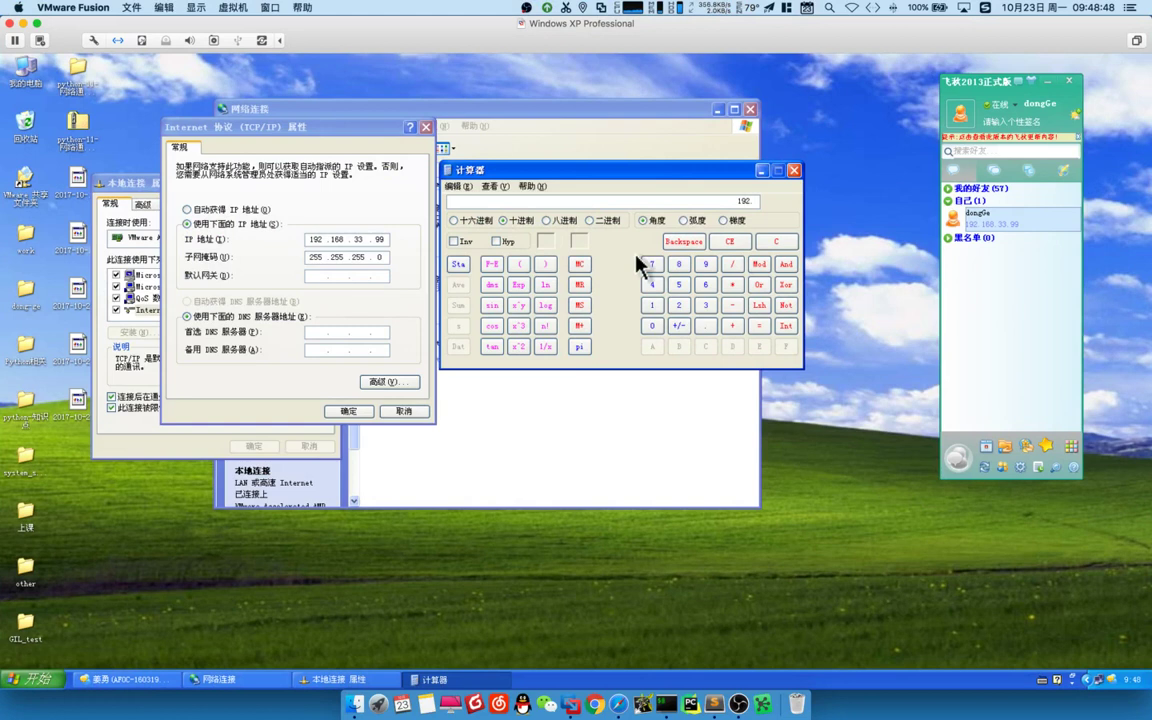
pyautogui.click(591, 222)
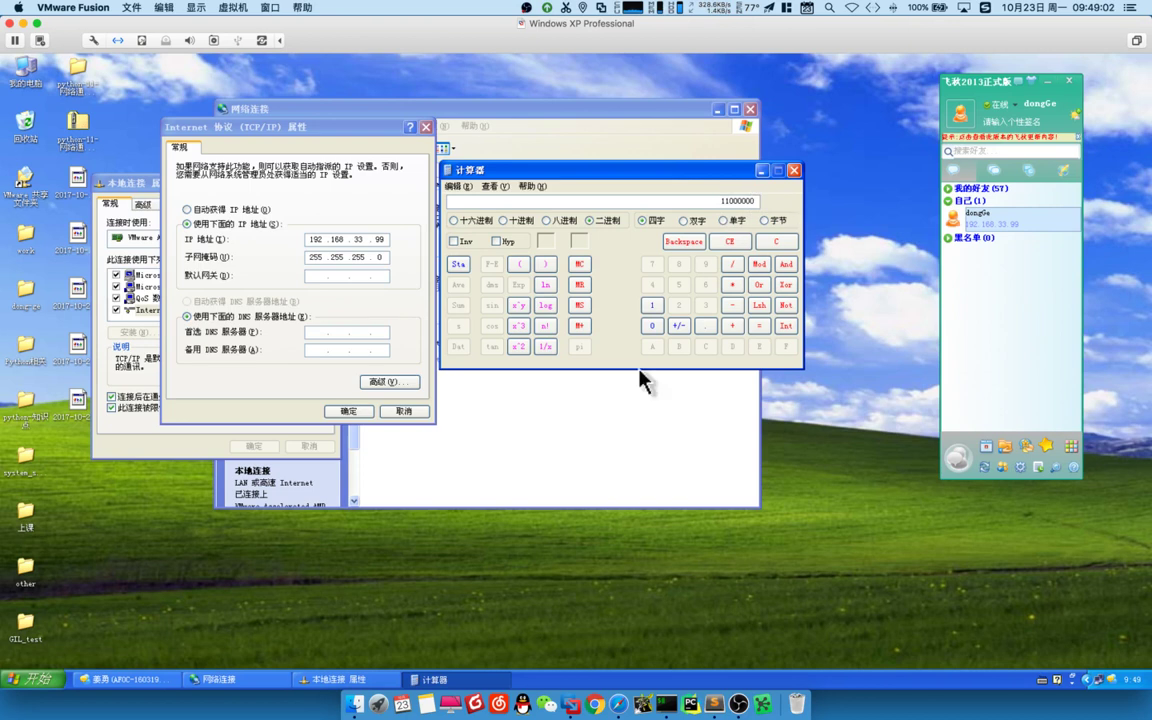
# Open Notepad++ in a non-maximized window and place it below the calculator.
pyautogui.click(30, 680)
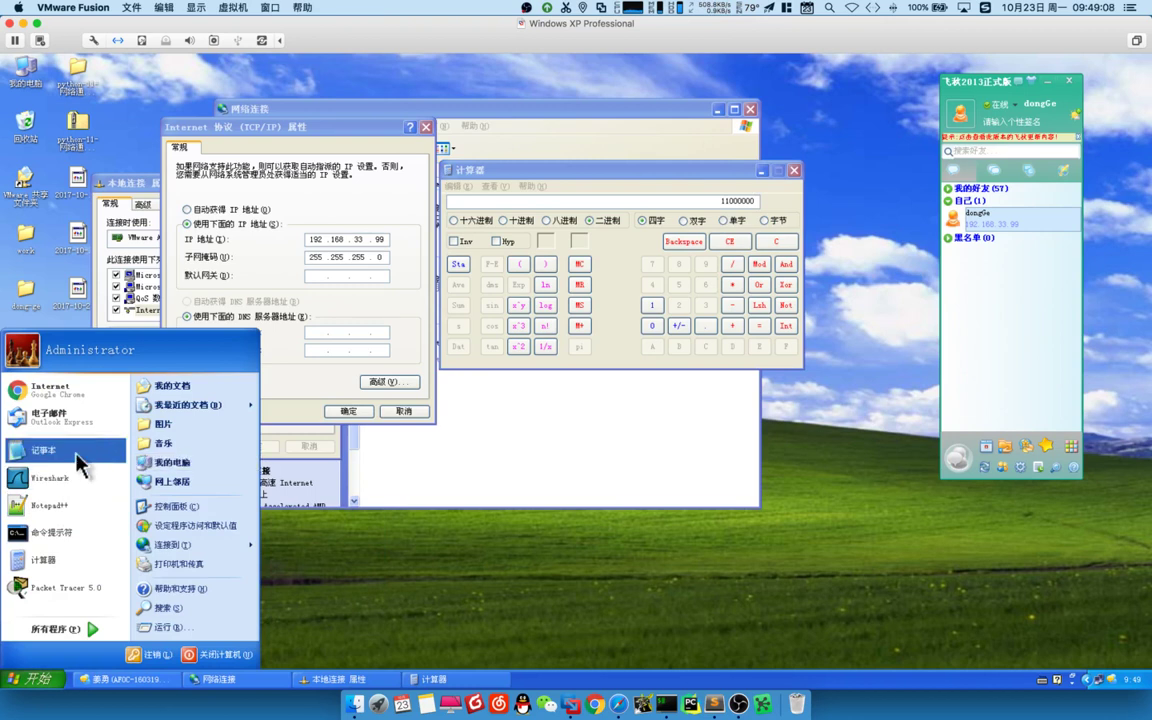
pyautogui.click(70, 507)
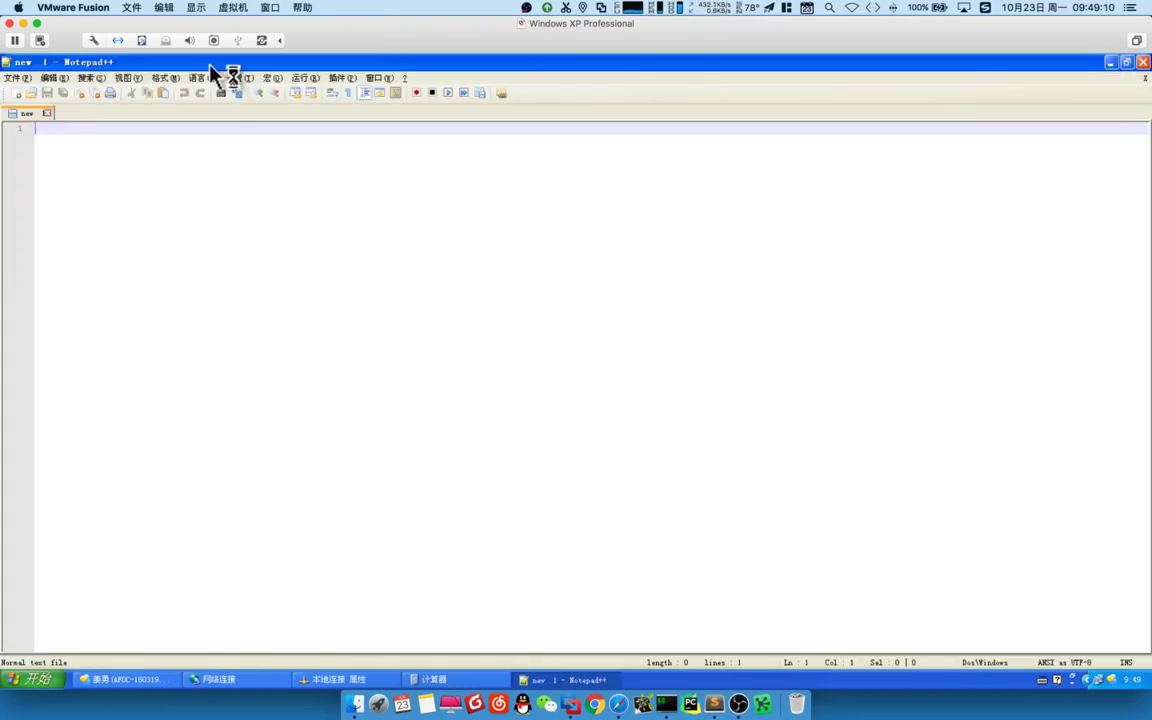
pyautogui.doubleClick(239, 66)
pyautogui.moveTo(257, 70); pyautogui.dragTo(468, 188)
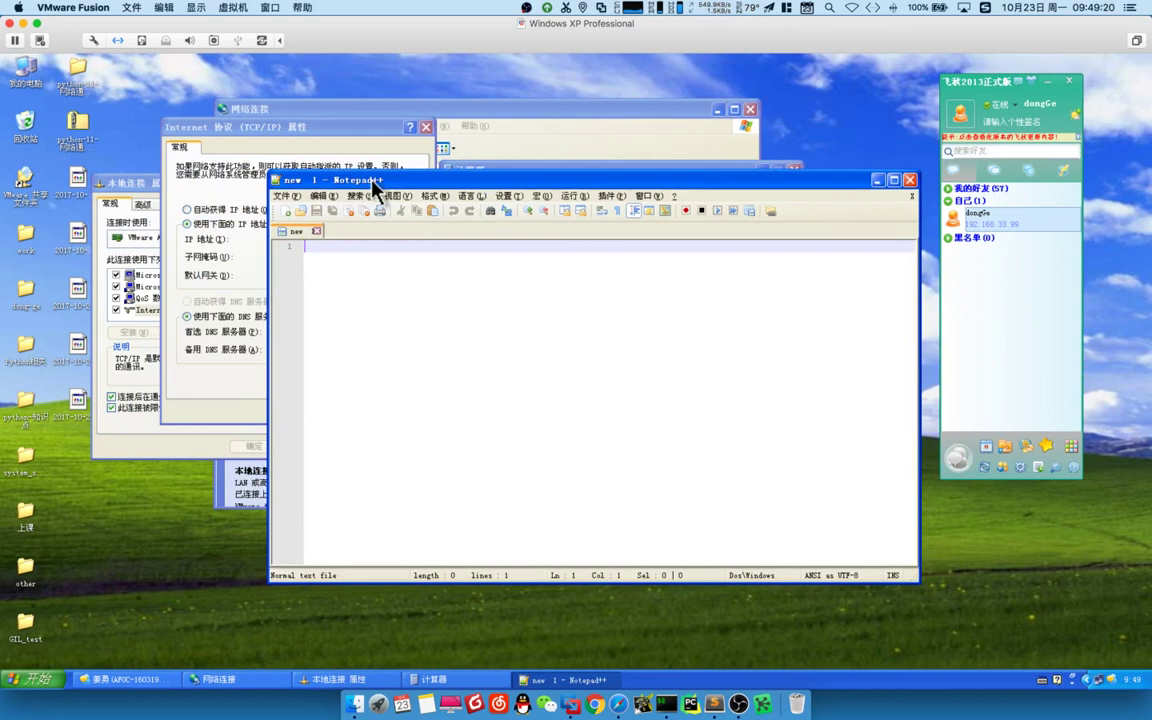
pyautogui.moveTo(372, 183); pyautogui.dragTo(540, 389)
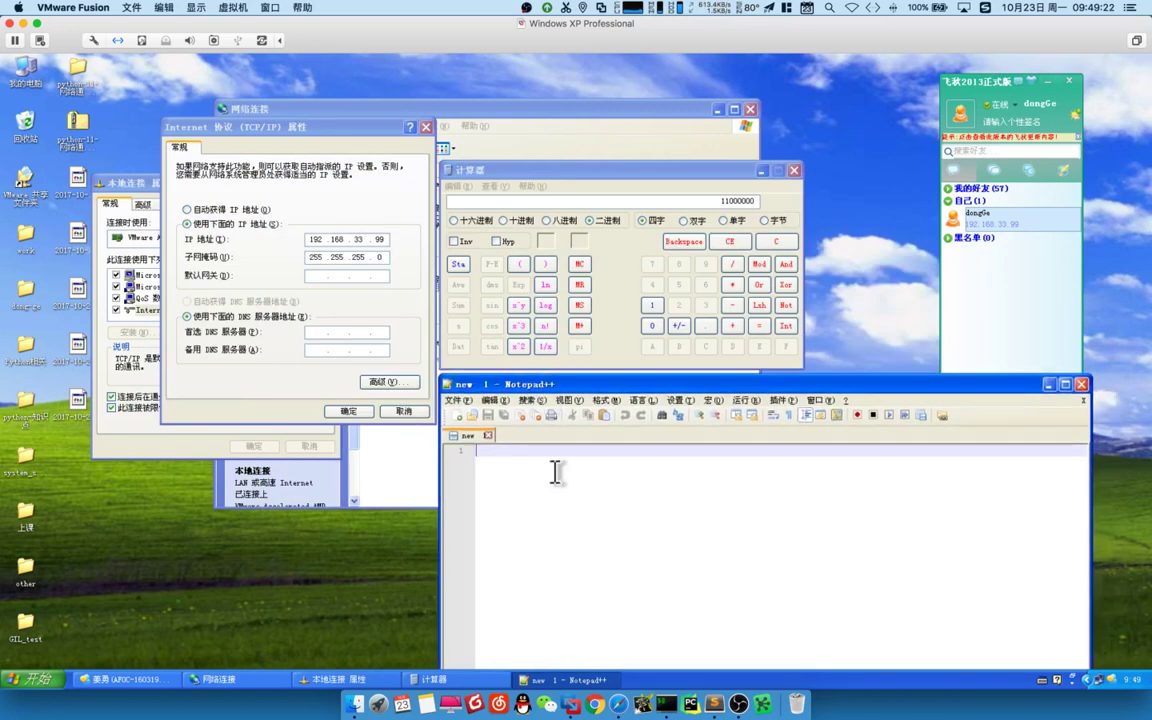
pyautogui.write('note')
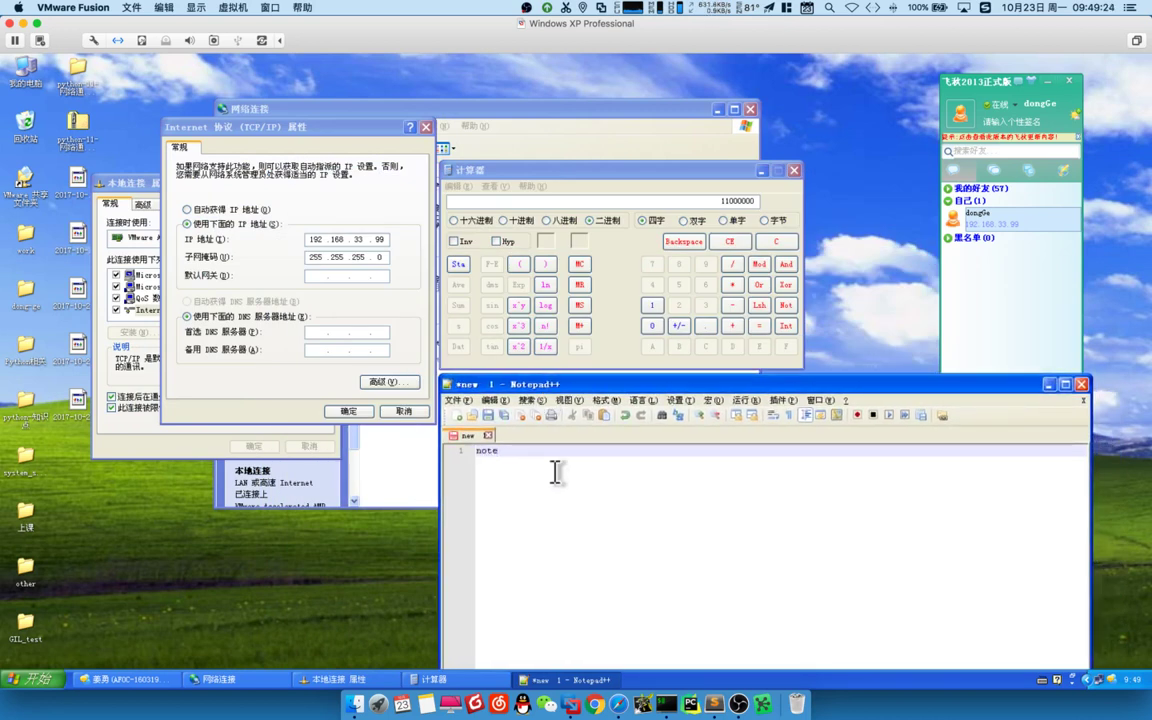
pyautogui.write('pad++')
pyautogui.press('BackSpace')
pyautogui.press('BackSpace')
pyautogui.press('BackSpace')
pyautogui.press('BackSpace')
pyautogui.press('BackSpace')
pyautogui.press('BackSpace')
pyautogui.press('BackSpace')
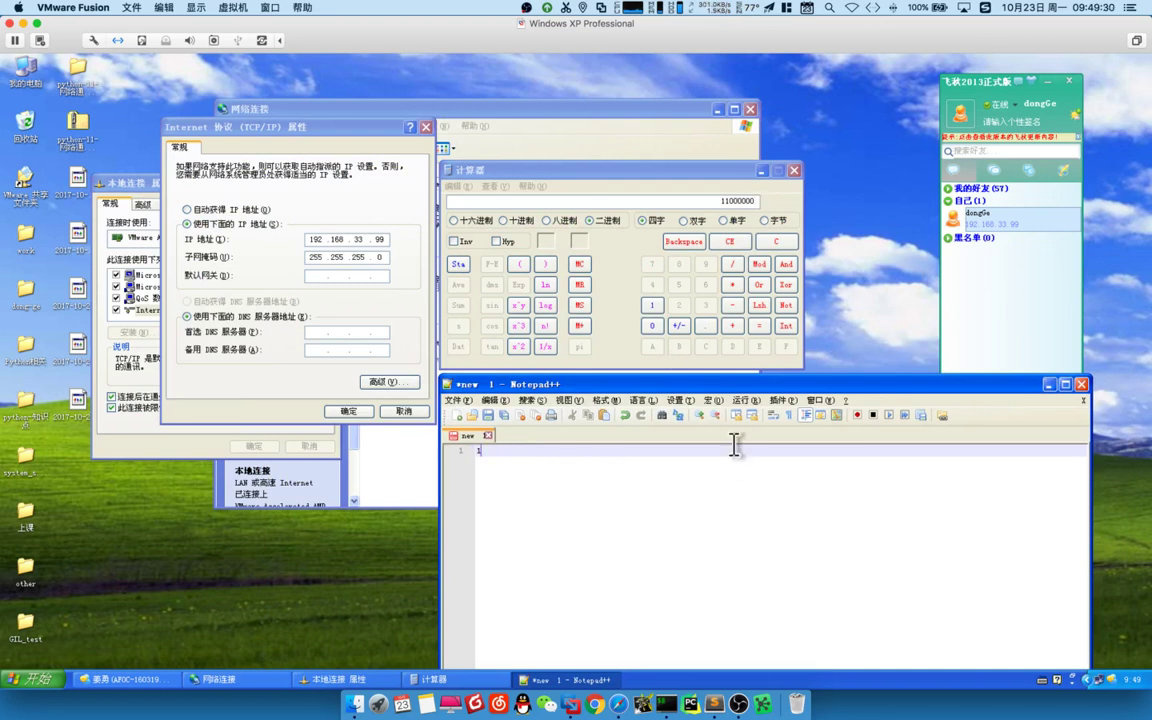
# Write 1100 0000 in the blank document and add 192 on a new line above it.
pyautogui.write('1-')
pyautogui.write('0')
pyautogui.write(' 0000')
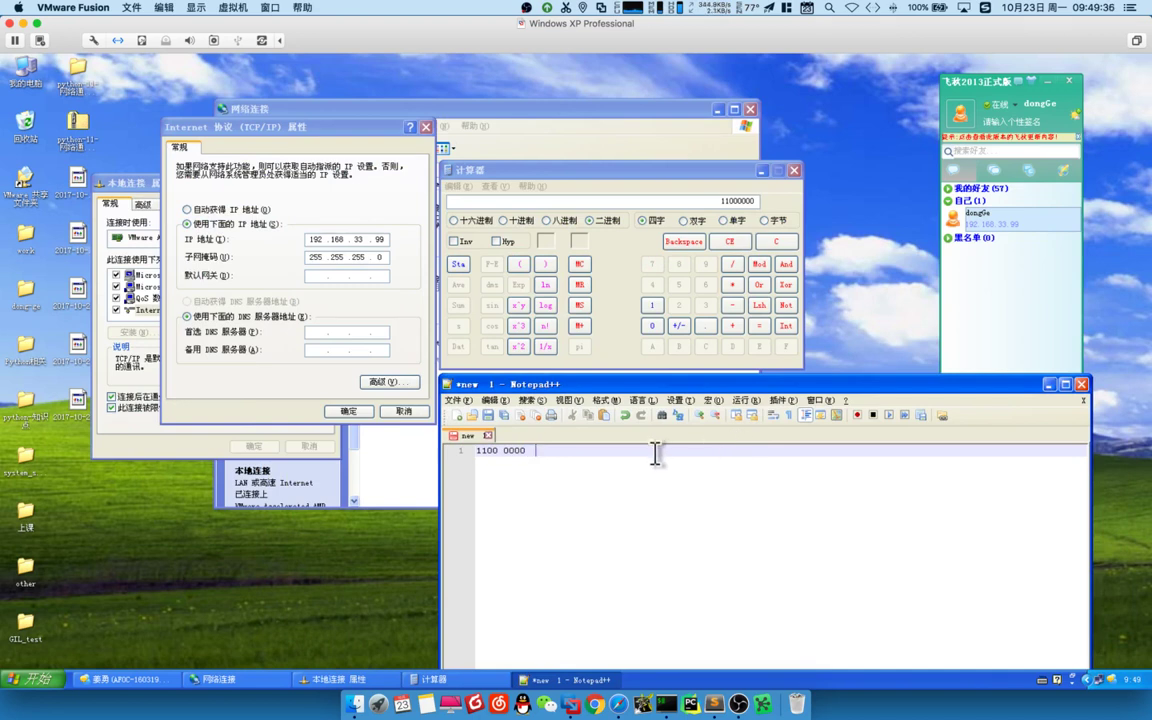
pyautogui.click(467, 457)
pyautogui.press('Home')
pyautogui.press('Return')
pyautogui.press('Up')
pyautogui.write('1')
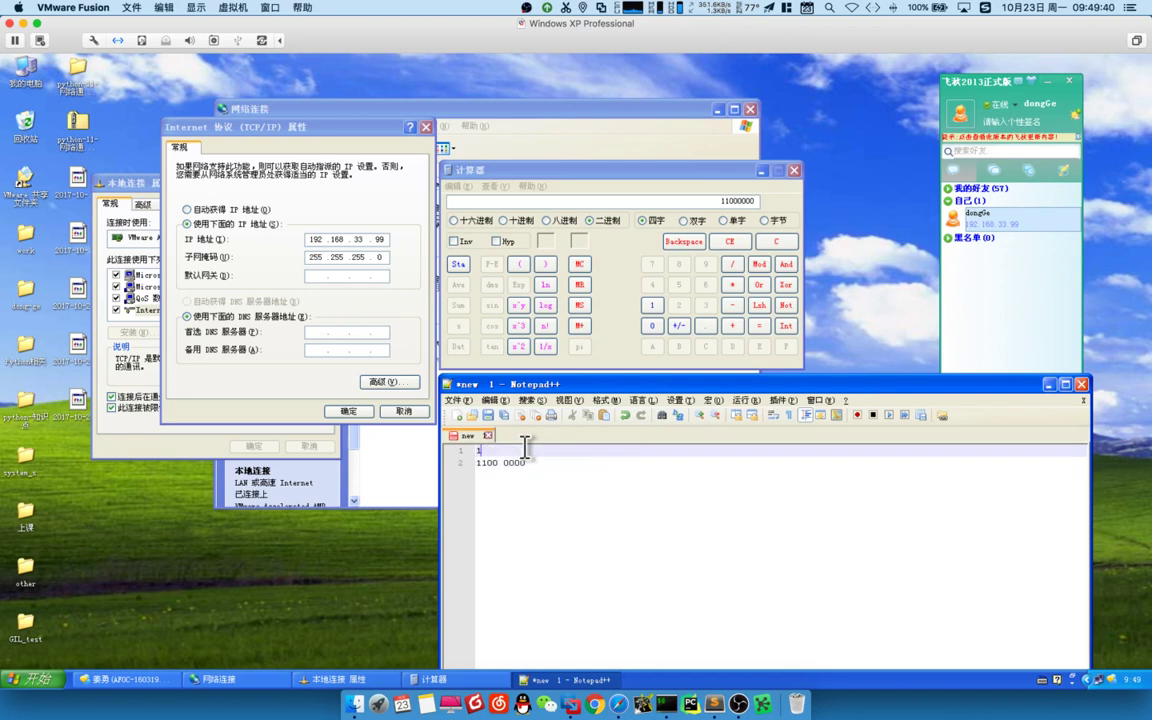
pyautogui.write('92 (1100 0000)')
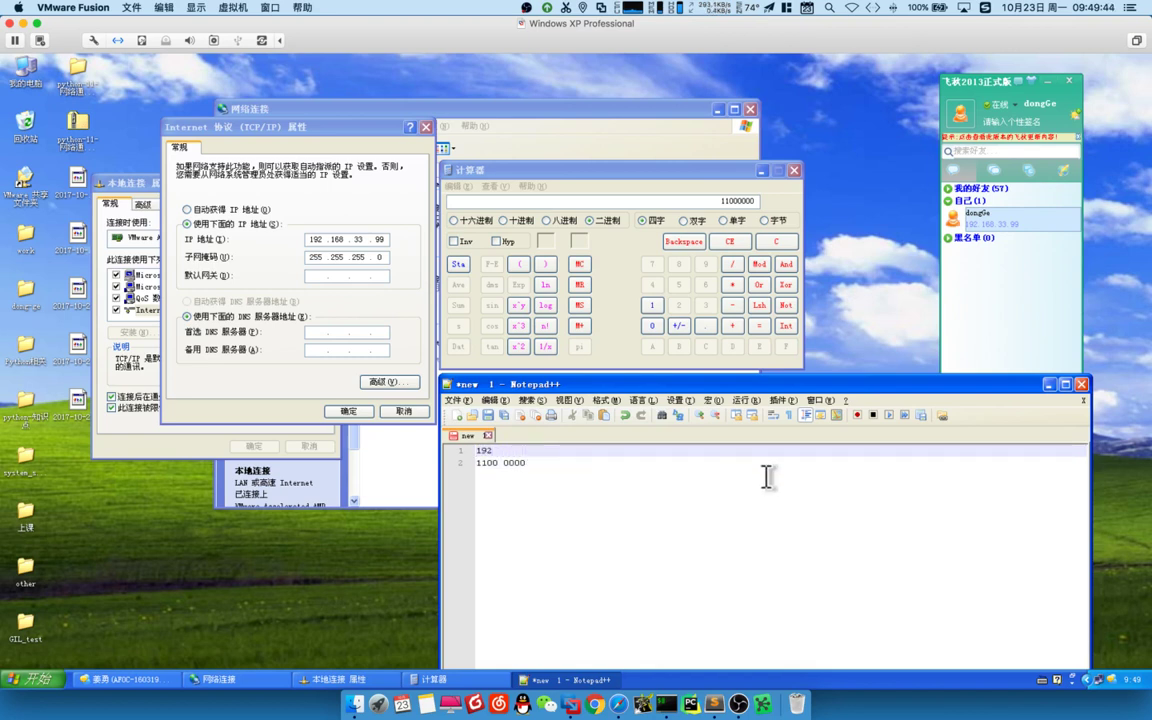
# Note 168 beside 192, using the calculator's decimal-to-binary conversion to write 1010 1000 beneath it.
pyautogui.write('68')
pyautogui.click(634, 174)
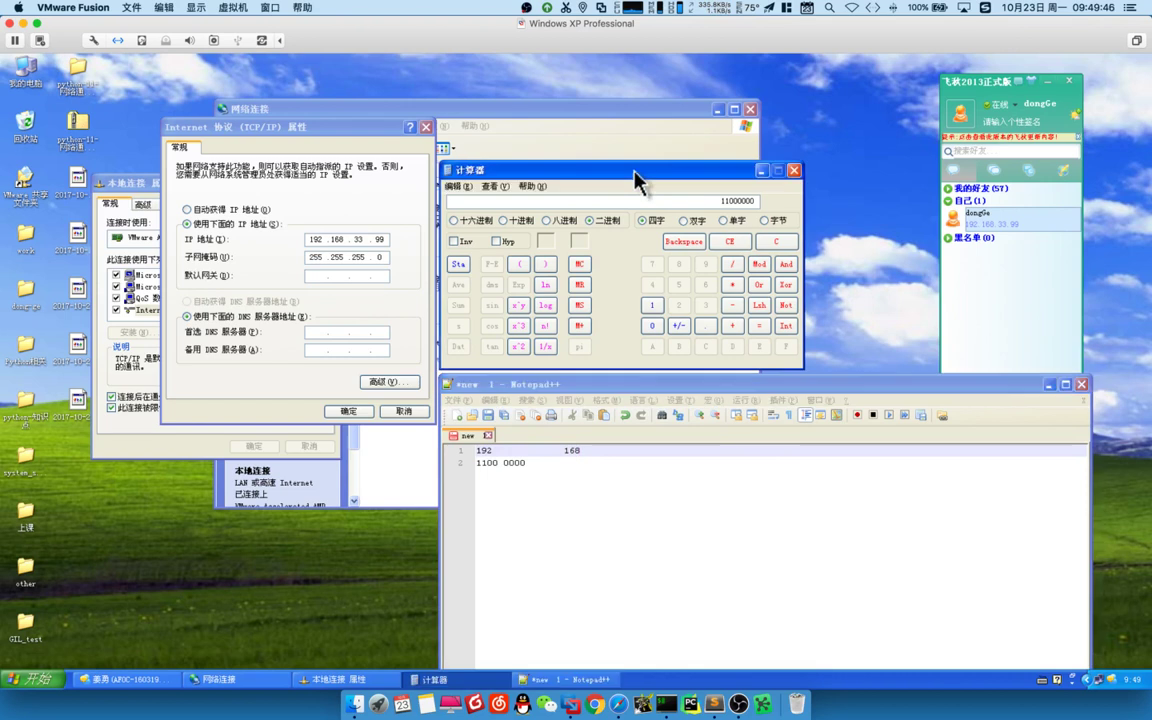
pyautogui.click(503, 221)
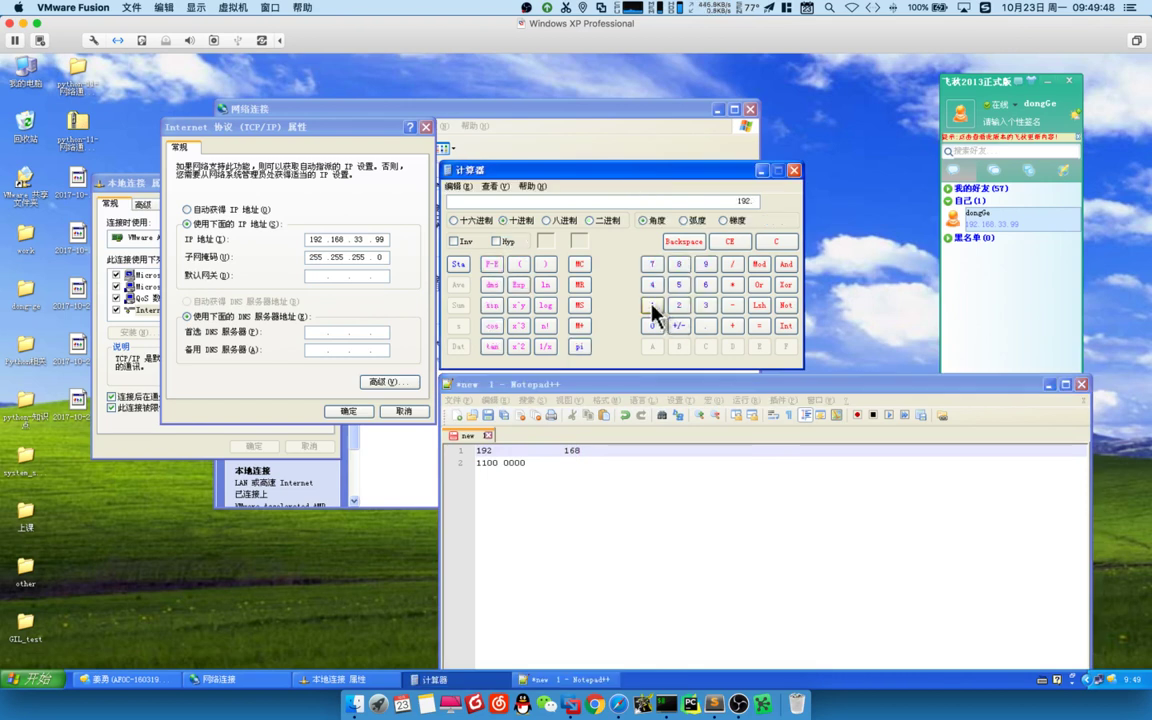
pyautogui.click(680, 265)
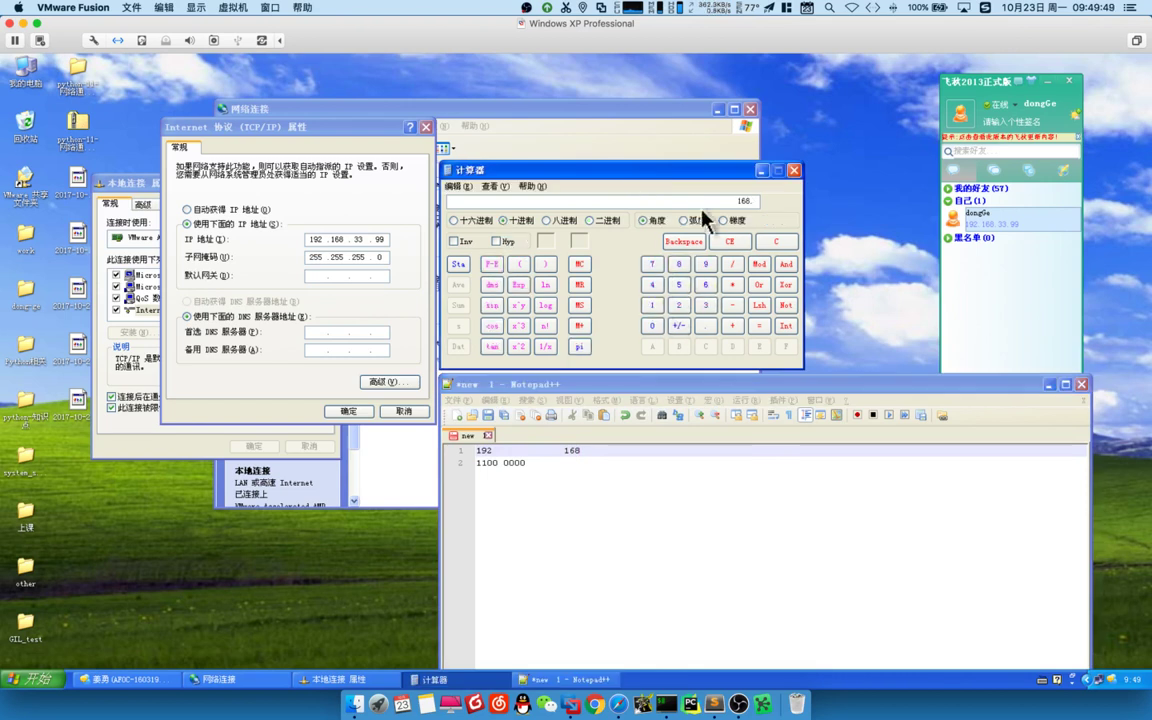
pyautogui.click(588, 221)
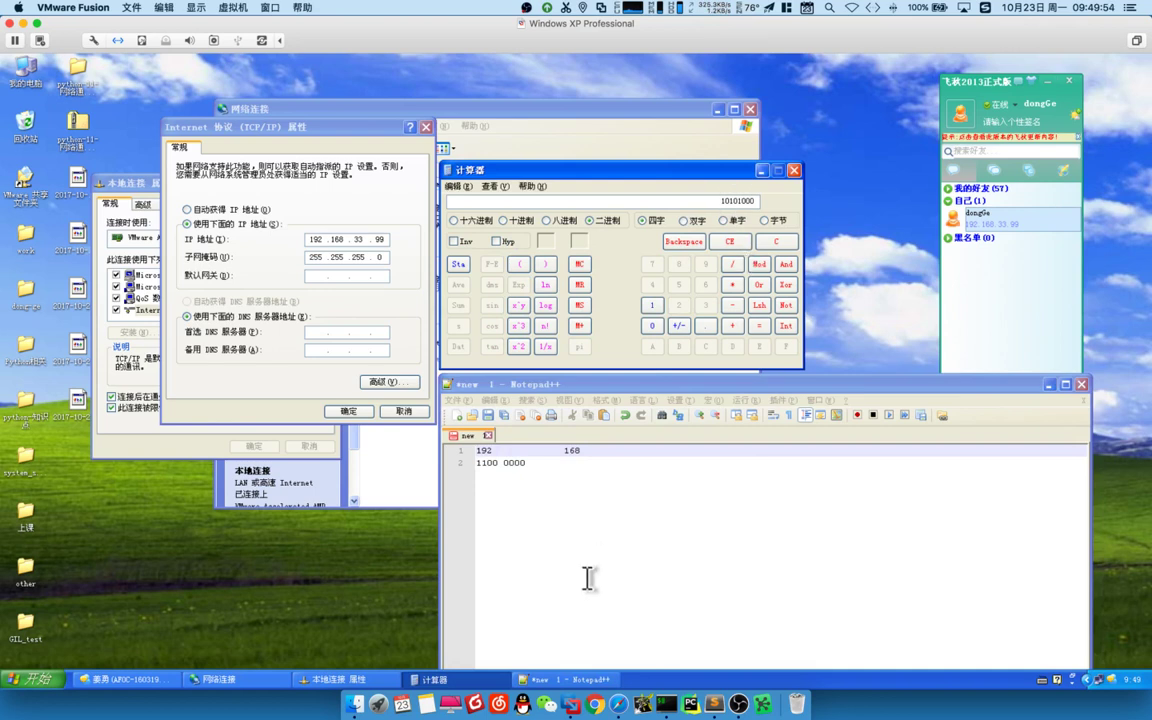
pyautogui.click(607, 496)
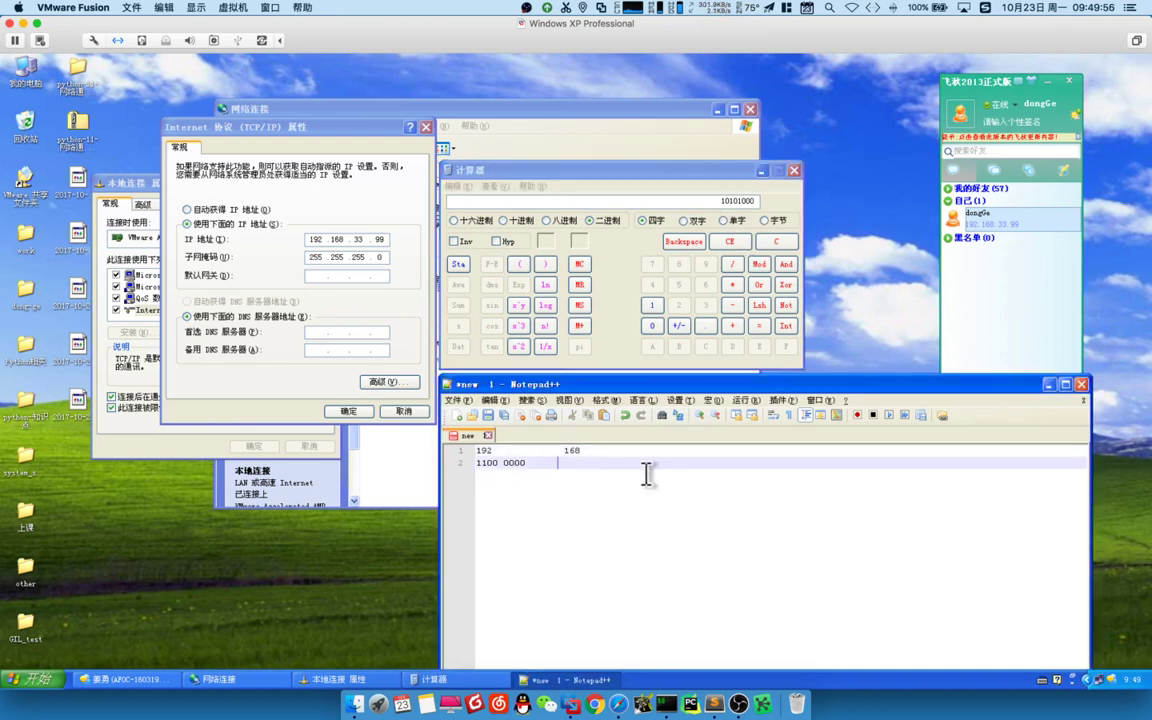
pyautogui.write('1010 1000')
# Add 33 after 168 on the first line and convert 33 to binary in the calculator.
pyautogui.click(684, 450)
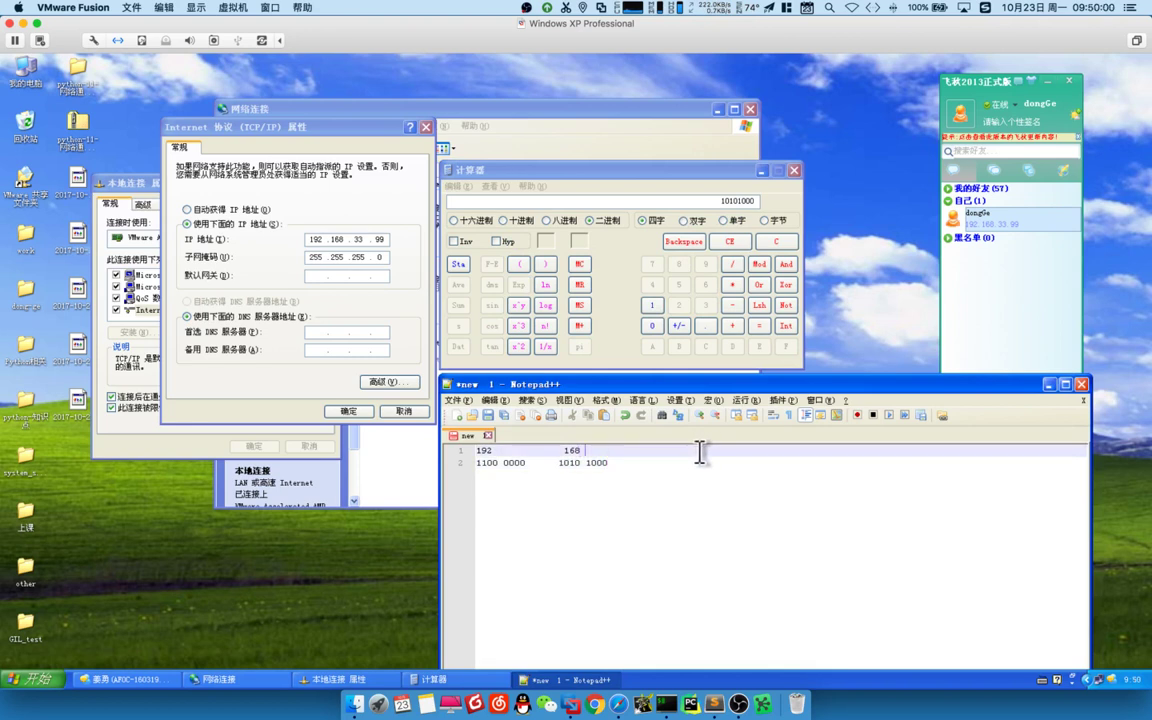
pyautogui.write('33')
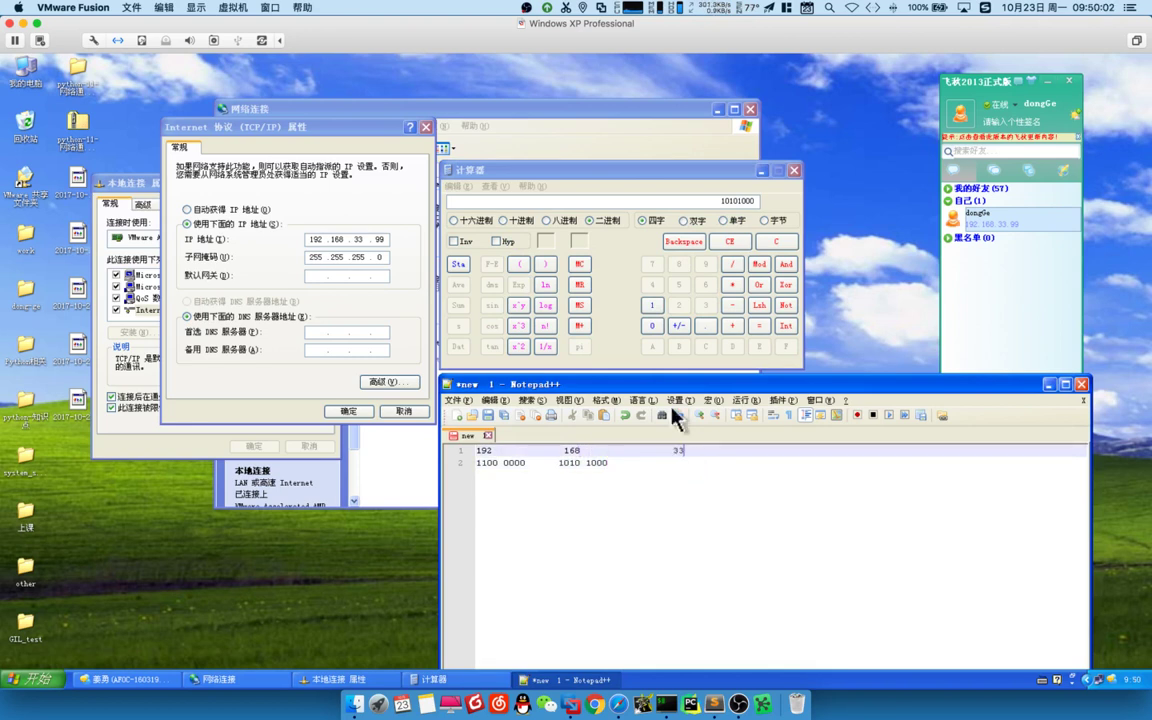
pyautogui.click(627, 193)
pyautogui.click(514, 222)
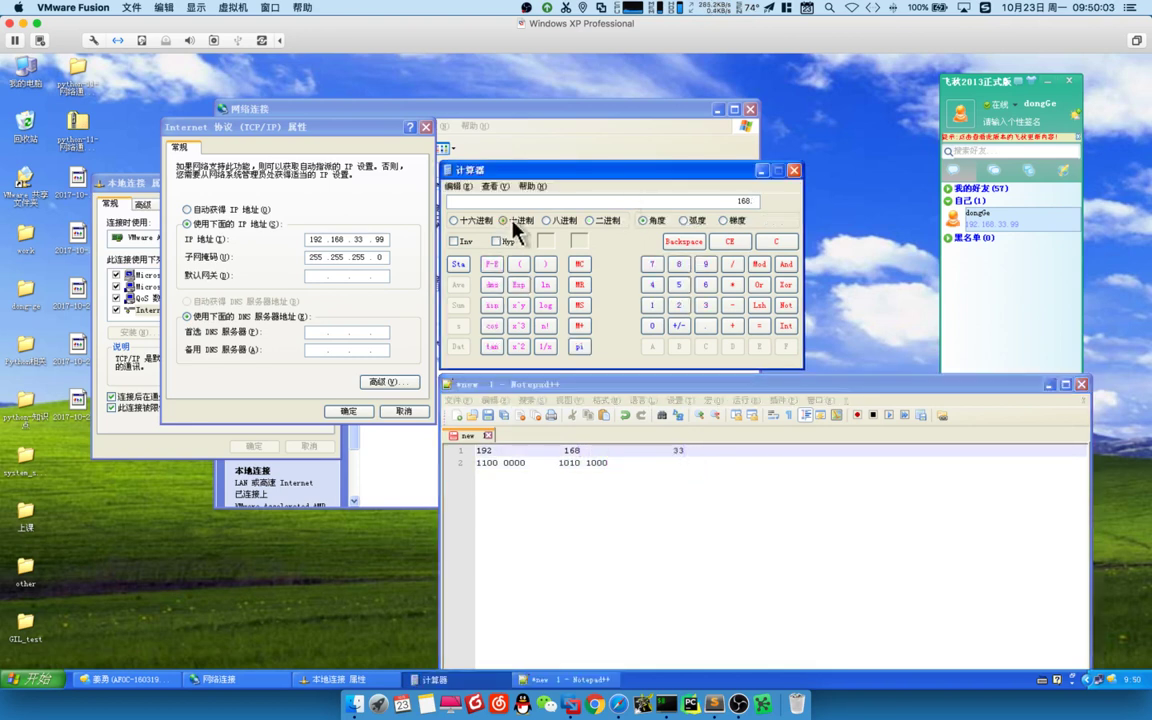
pyautogui.click(703, 304)
pyautogui.click(703, 304)
pyautogui.click(600, 221)
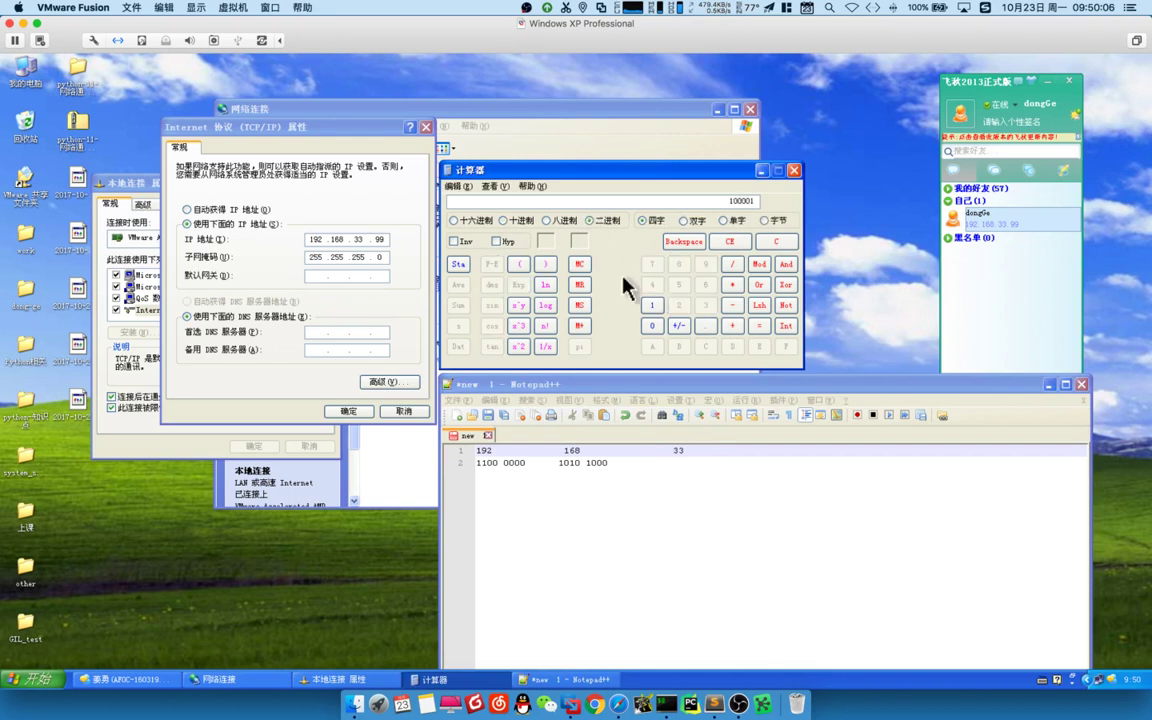
# Write the binary form of 33 beneath it, padded with leading zeros and grouped as 0010 0001.
pyautogui.click(760, 458)
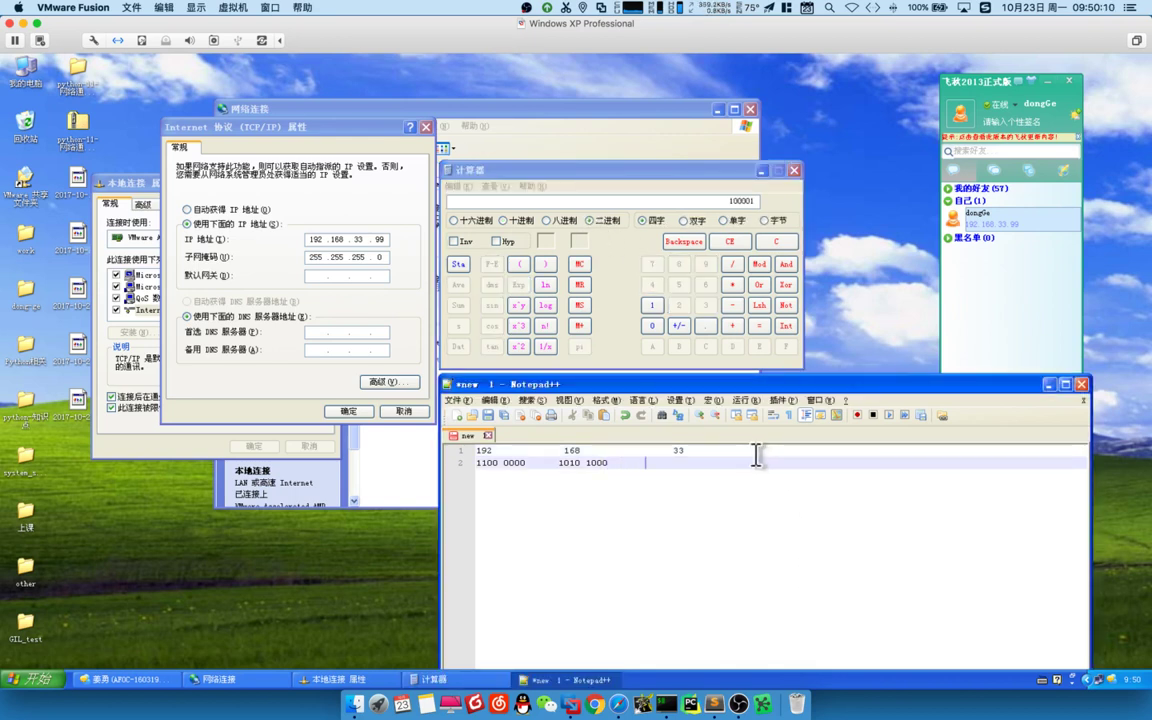
pyautogui.write('100001')
pyautogui.press('Left')
pyautogui.press('Left')
pyautogui.press('Left')
pyautogui.press('Left')
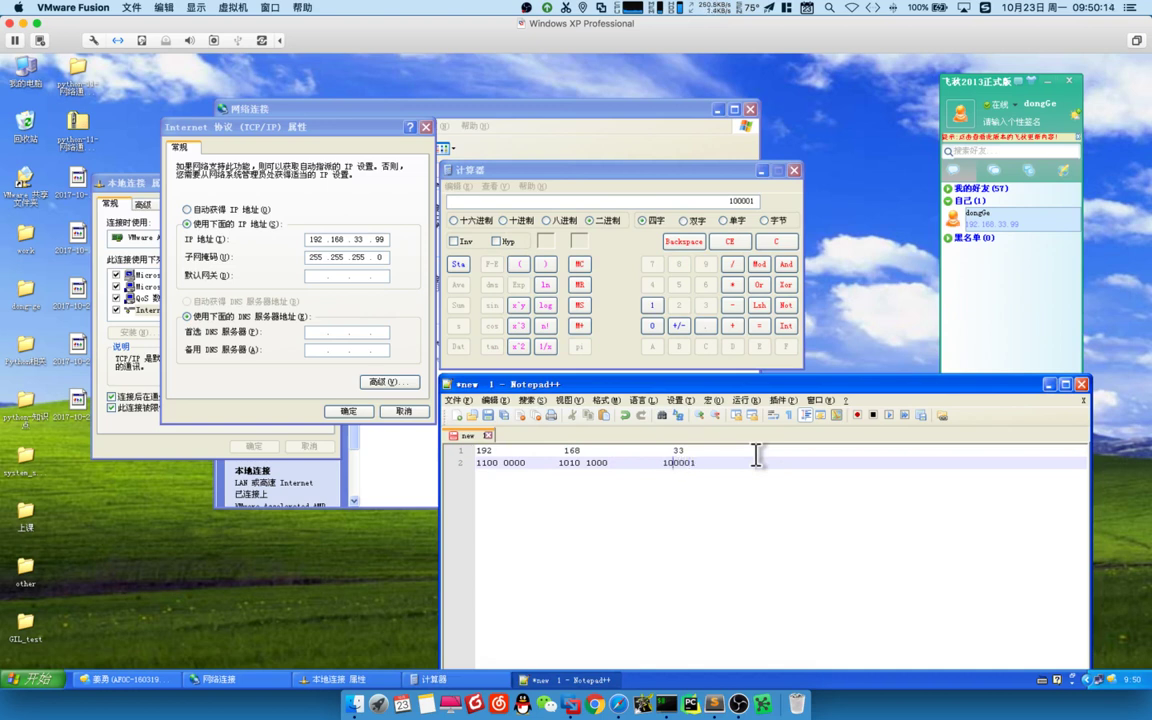
pyautogui.press('Left')
pyautogui.press('Left')
pyautogui.press('Left')
pyautogui.press('Left')
pyautogui.write('00')
pyautogui.press('Right')
pyautogui.press('Right')
pyautogui.press('Right')
pyautogui.press('BackSpace')
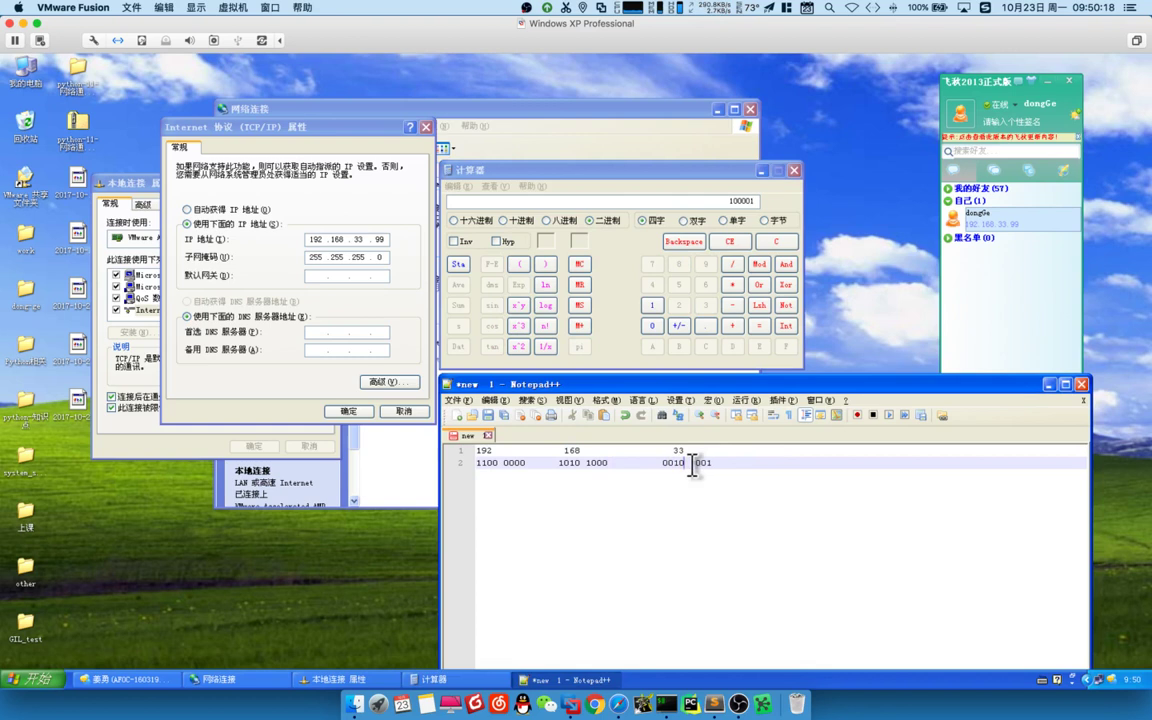
# Add 99 after 33 on the first line and convert 99 to binary in the calculator.
pyautogui.click(862, 451)
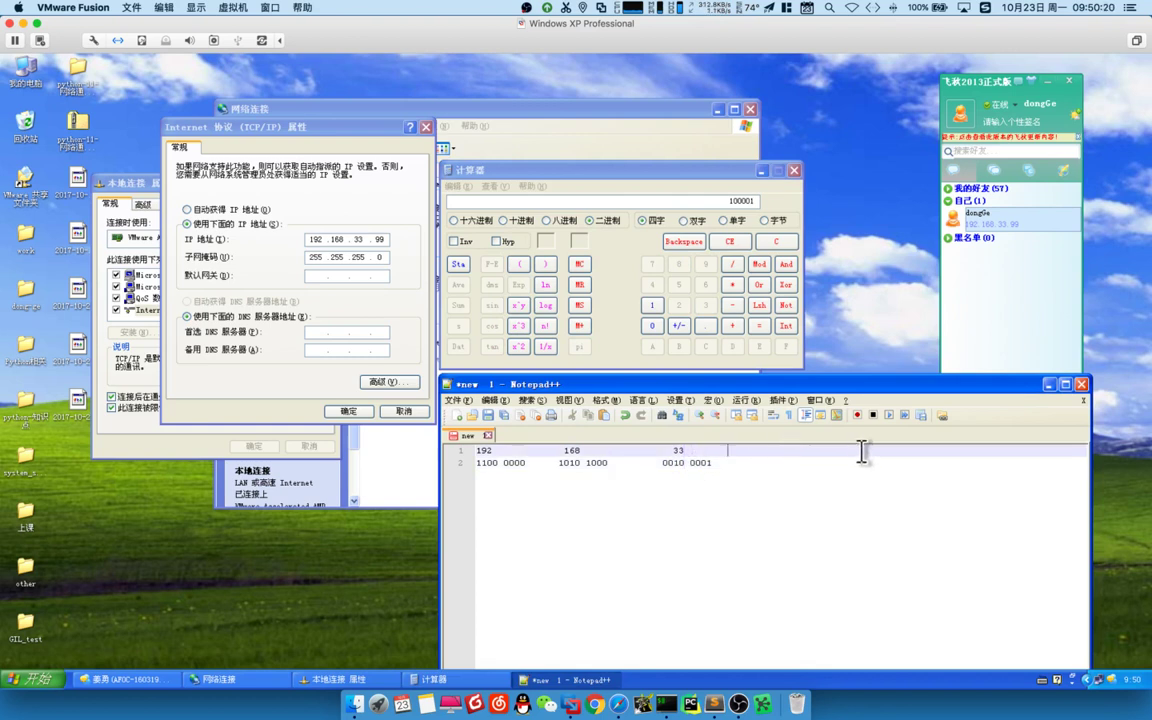
pyautogui.write('99')
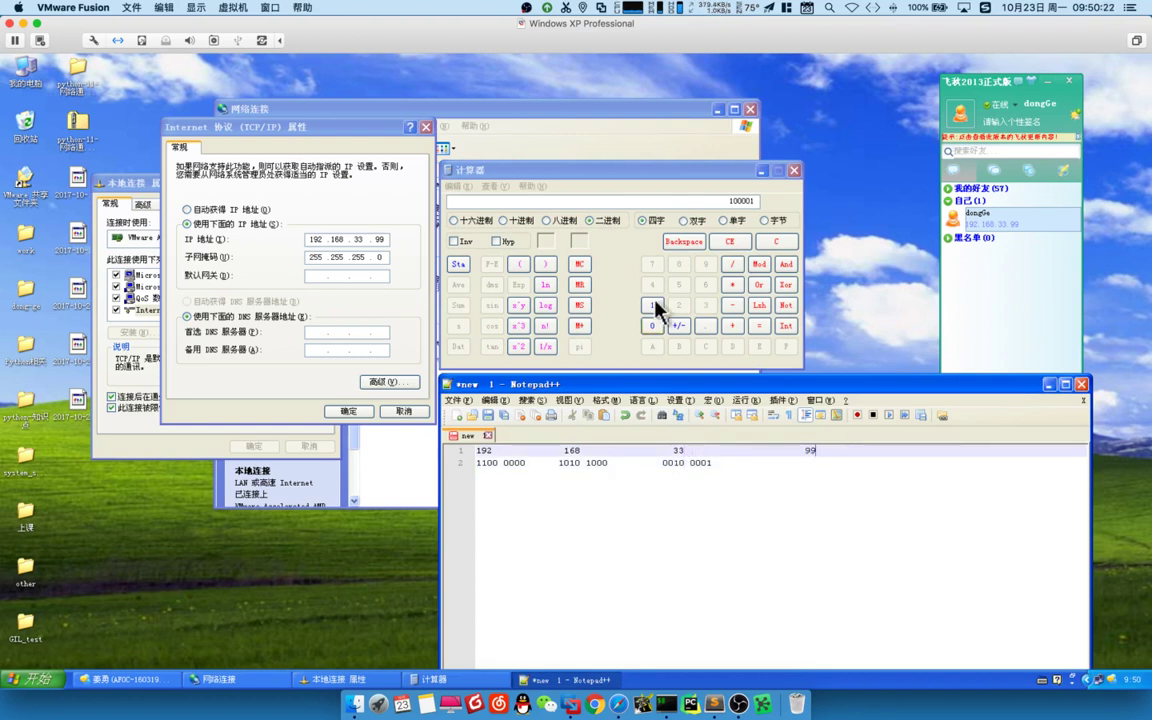
pyautogui.click(635, 172)
pyautogui.click(513, 221)
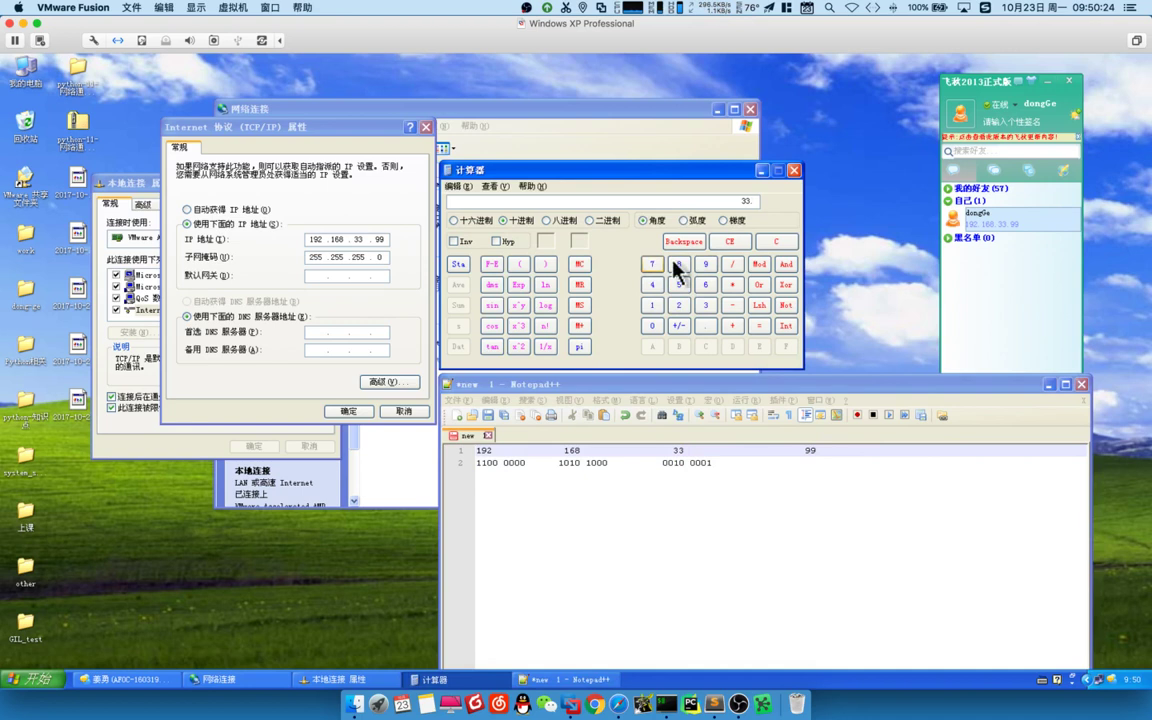
pyautogui.click(707, 264)
pyautogui.click(707, 264)
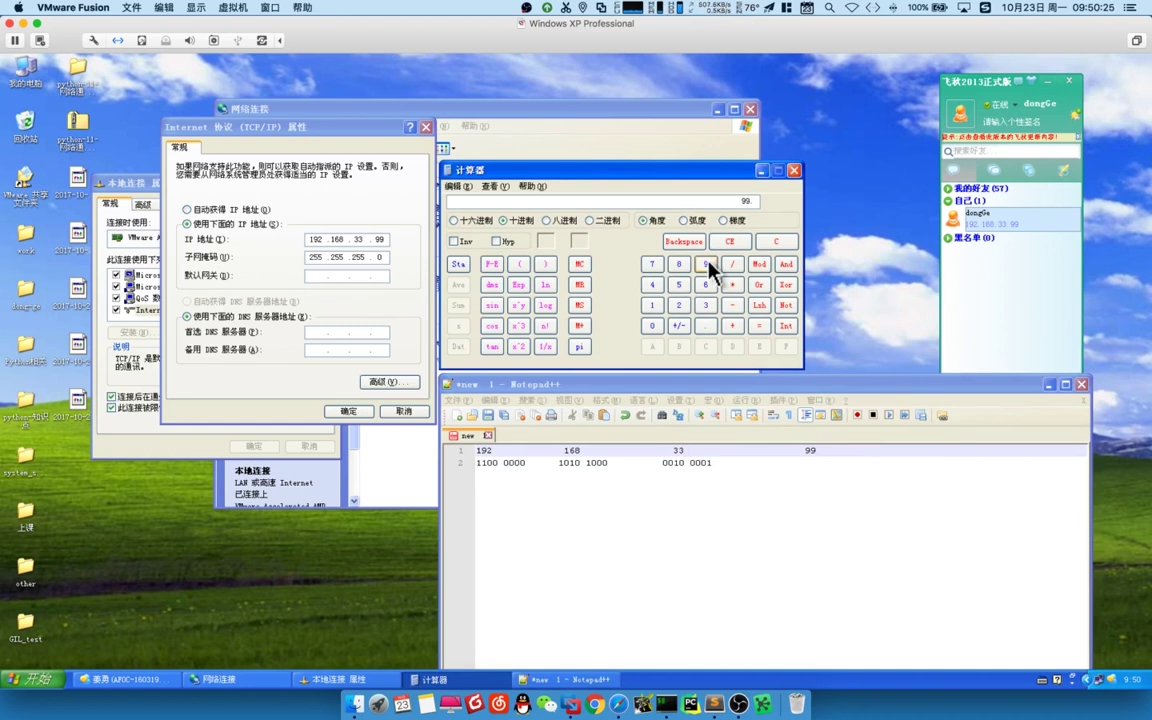
pyautogui.click(597, 218)
# Write the binary form of 99 beneath it as 0110 0011, and briefly highlight the whole binary line.
pyautogui.click(845, 463)
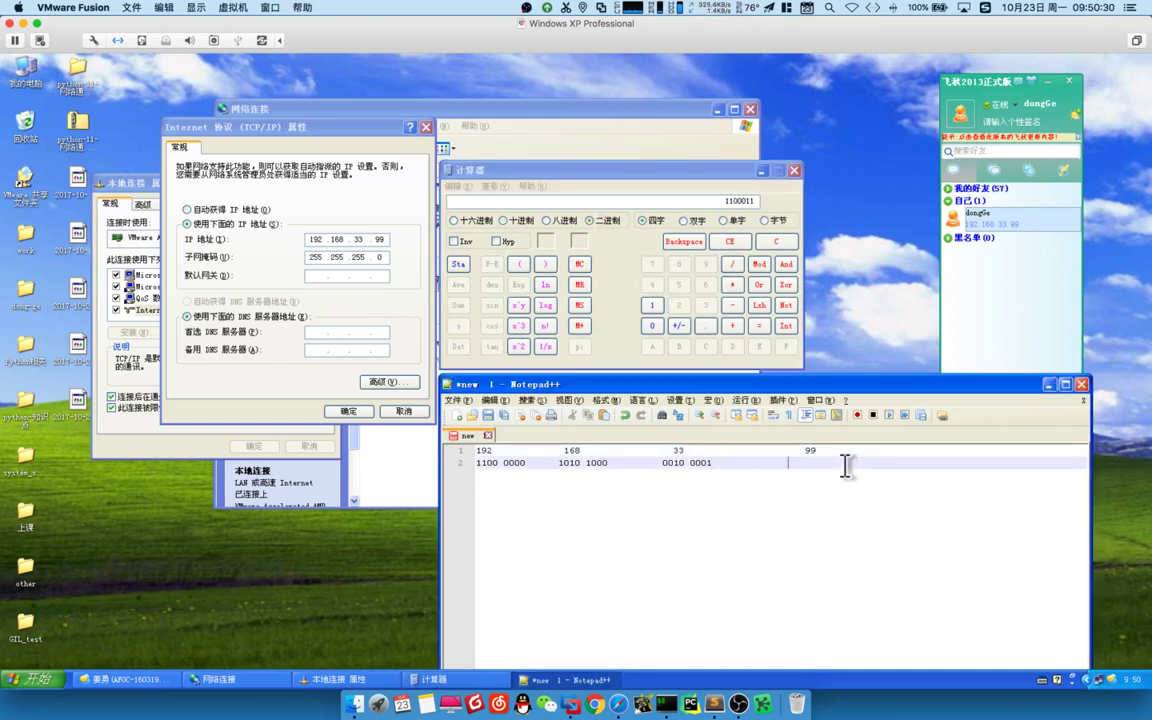
pyautogui.write('1100011')
pyautogui.press('Left')
pyautogui.press('Left')
pyautogui.press('Left')
pyautogui.press('Left')
pyautogui.write('0')
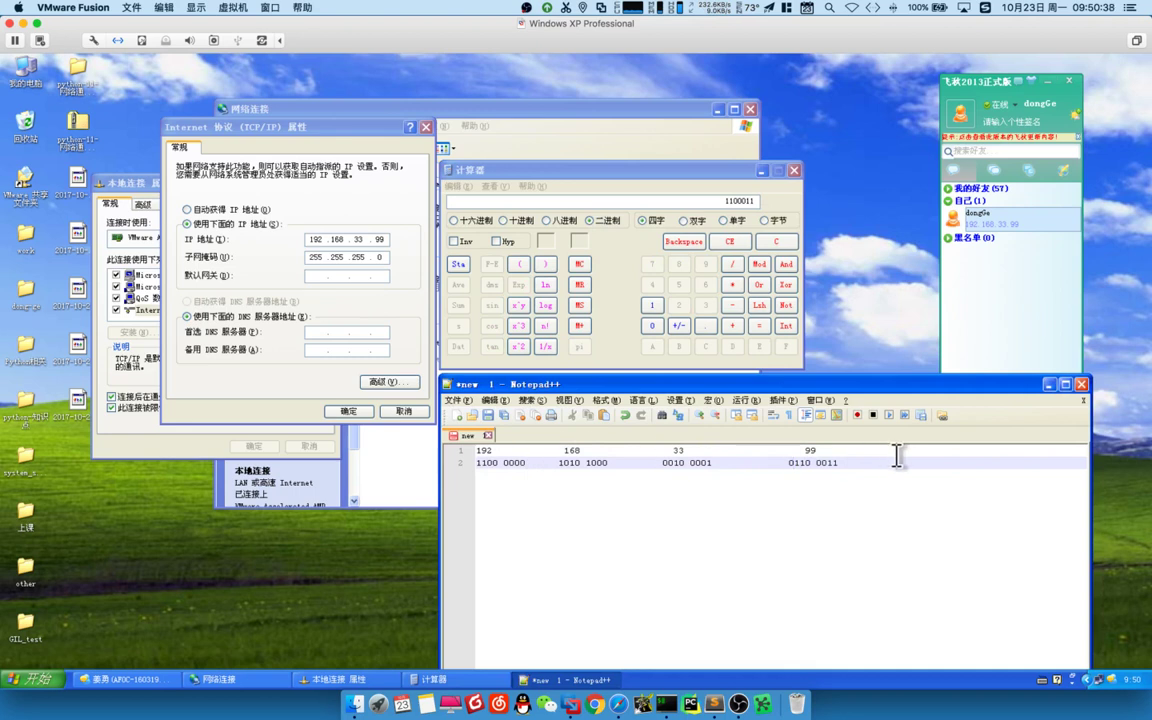
pyautogui.moveTo(890, 462); pyautogui.dragTo(415, 467)
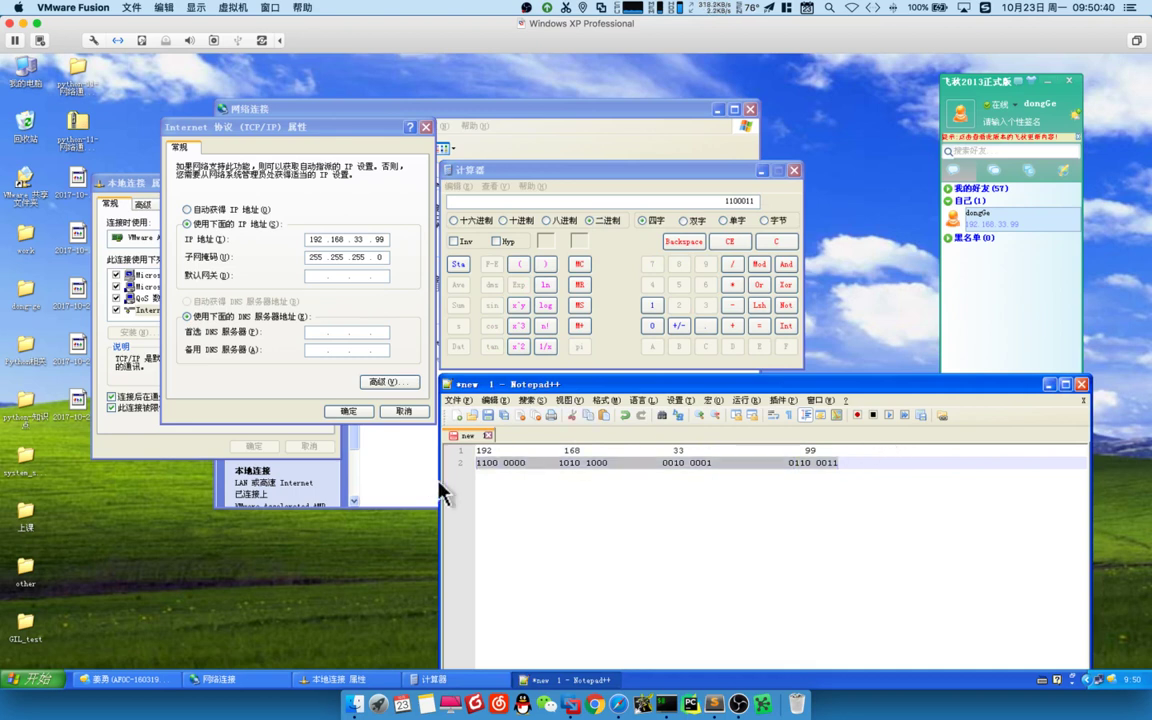
pyautogui.click(548, 502)
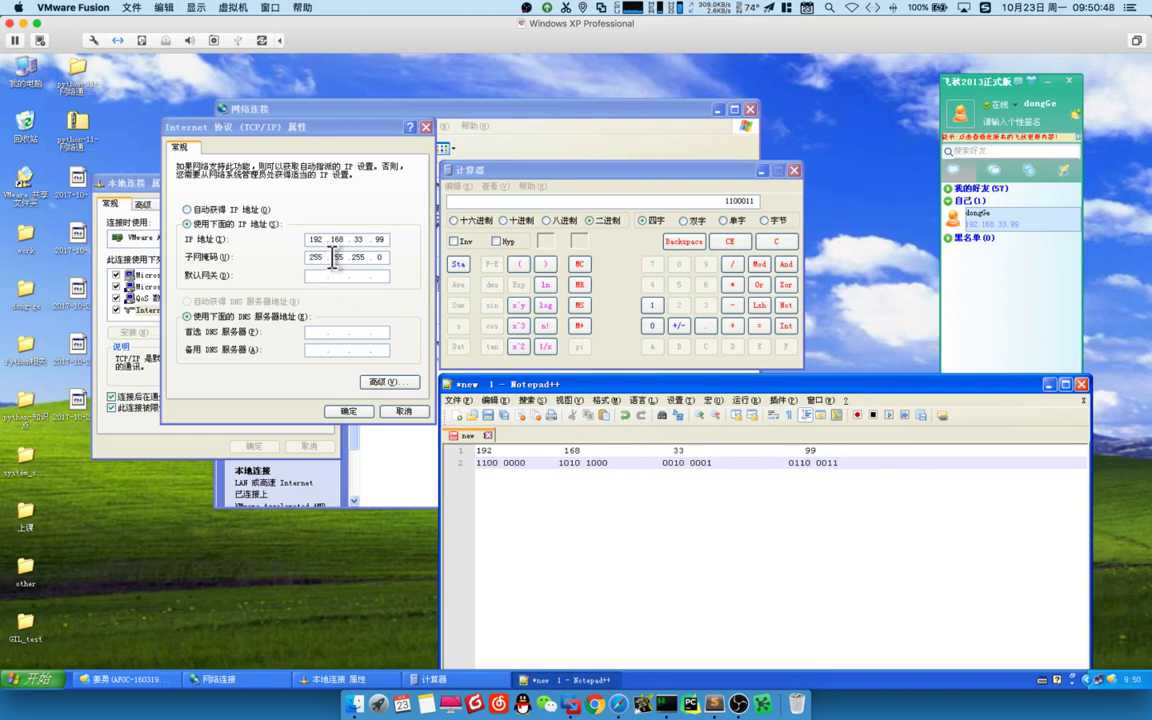
# Enter 255 in decimal in the calculator and convert it to binary.
pyautogui.click(582, 178)
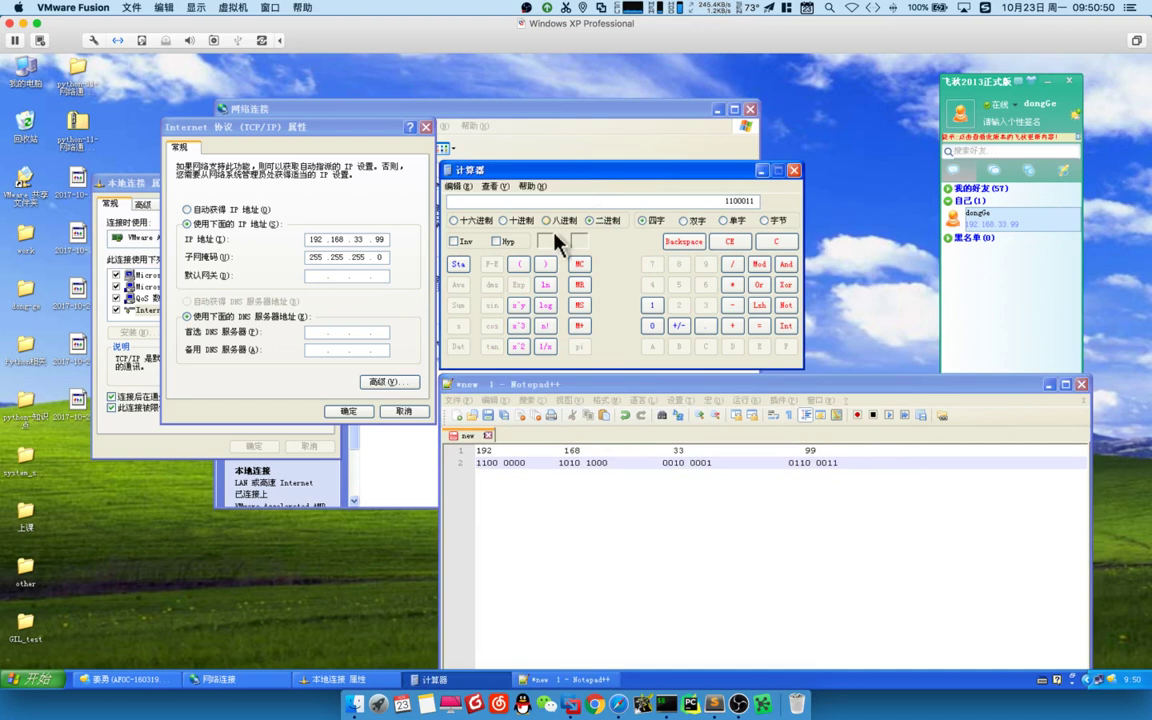
pyautogui.click(512, 222)
pyautogui.click(678, 305)
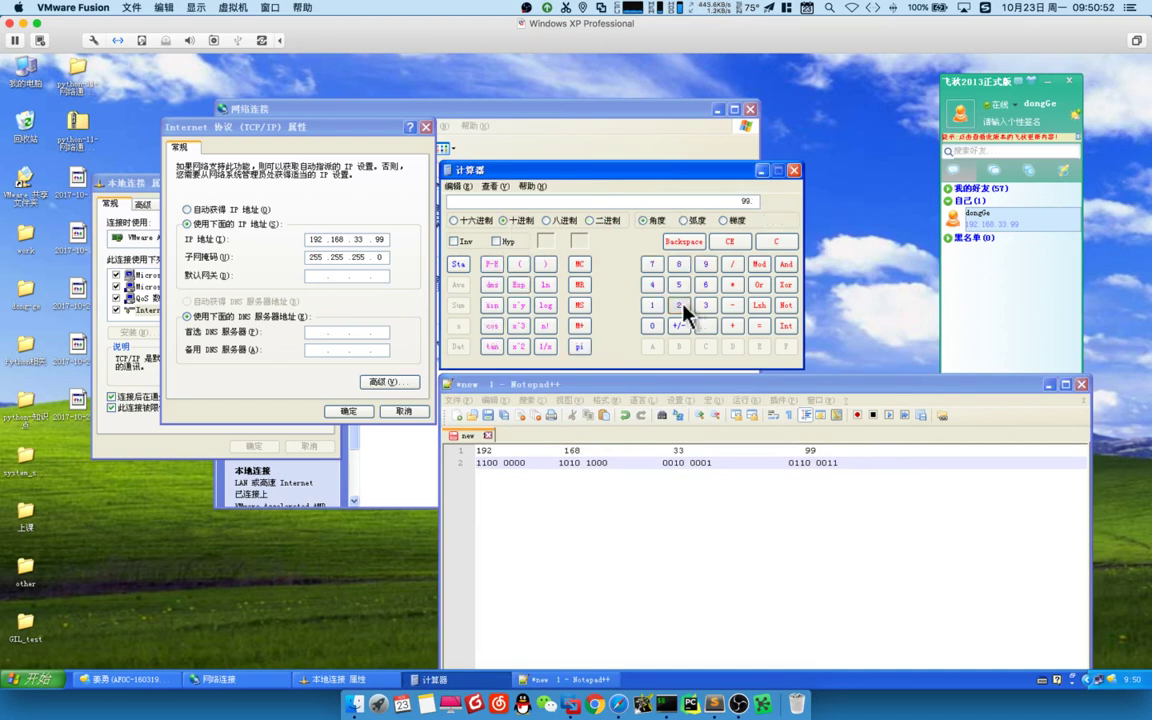
pyautogui.click(679, 287)
pyautogui.click(679, 287)
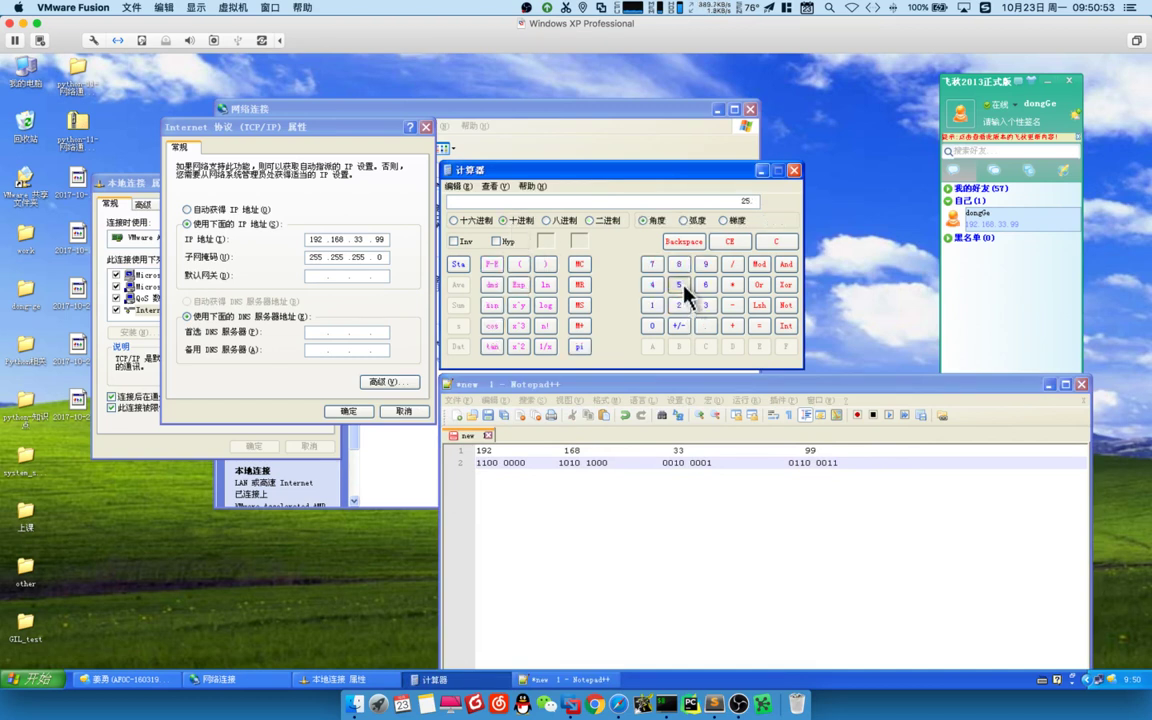
pyautogui.click(598, 220)
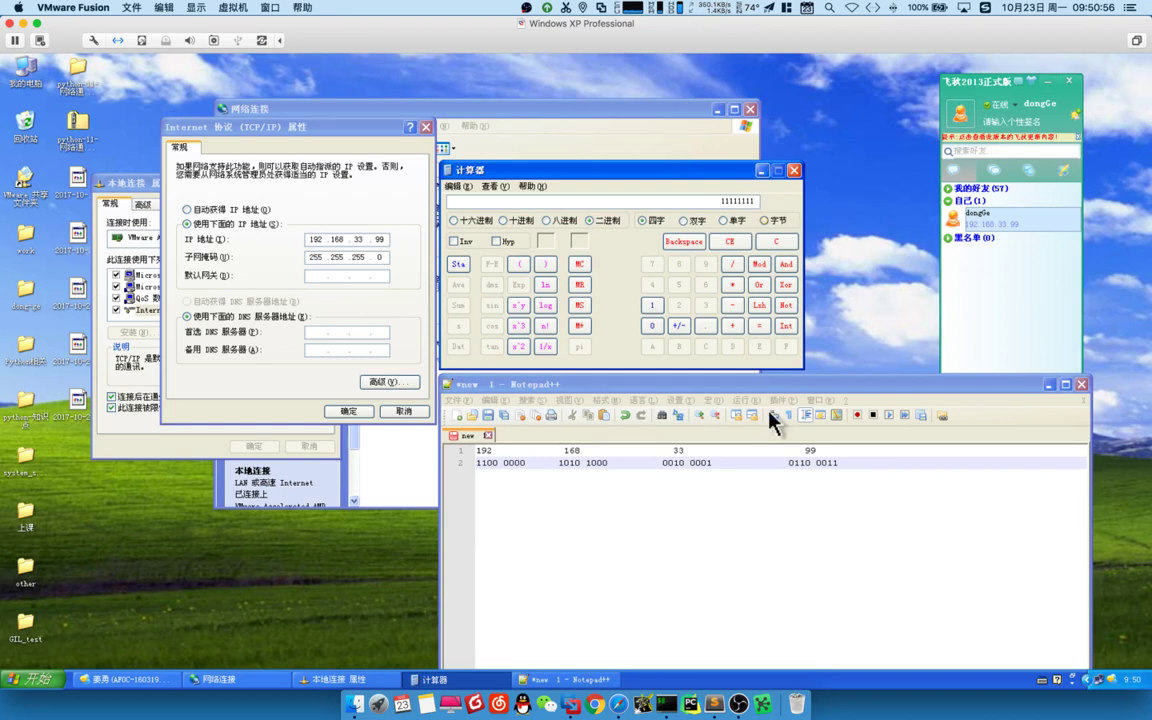
# Below the address, leave a blank line and write 255 with its binary form 1111 1111 beneath it.
pyautogui.click(771, 494)
pyautogui.click(848, 481)
pyautogui.press('Return')
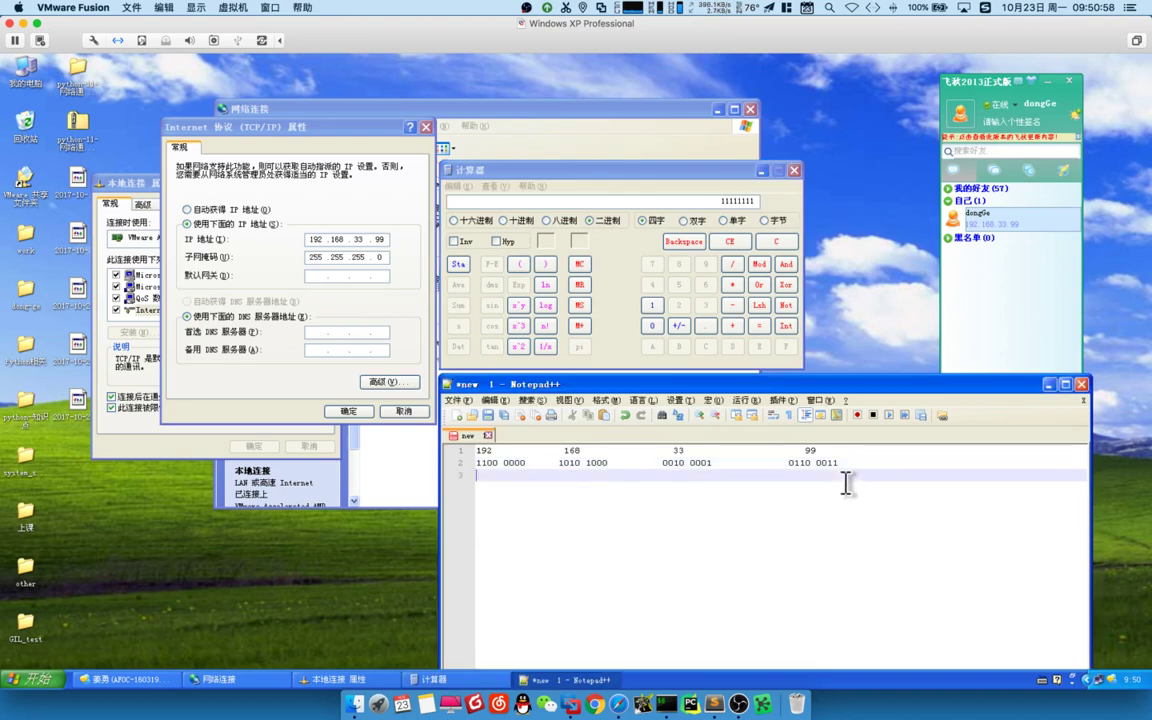
pyautogui.press('Return')
pyautogui.write('255')
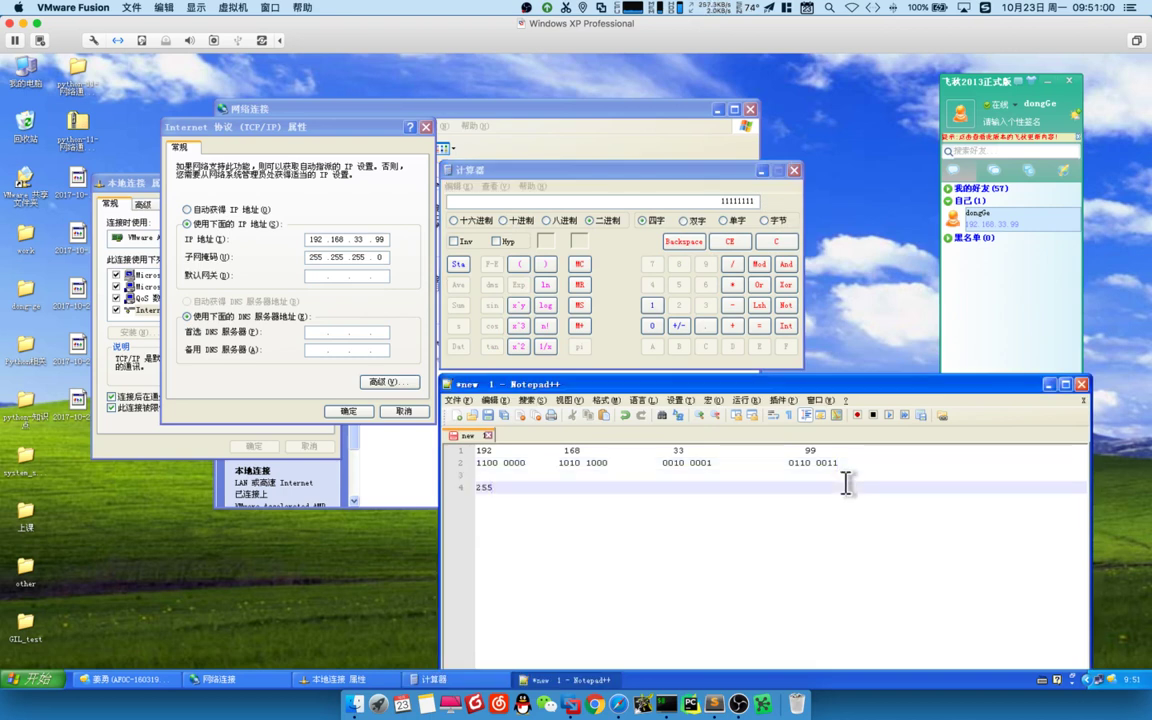
pyautogui.press('Return')
pyautogui.write('1111 1111')
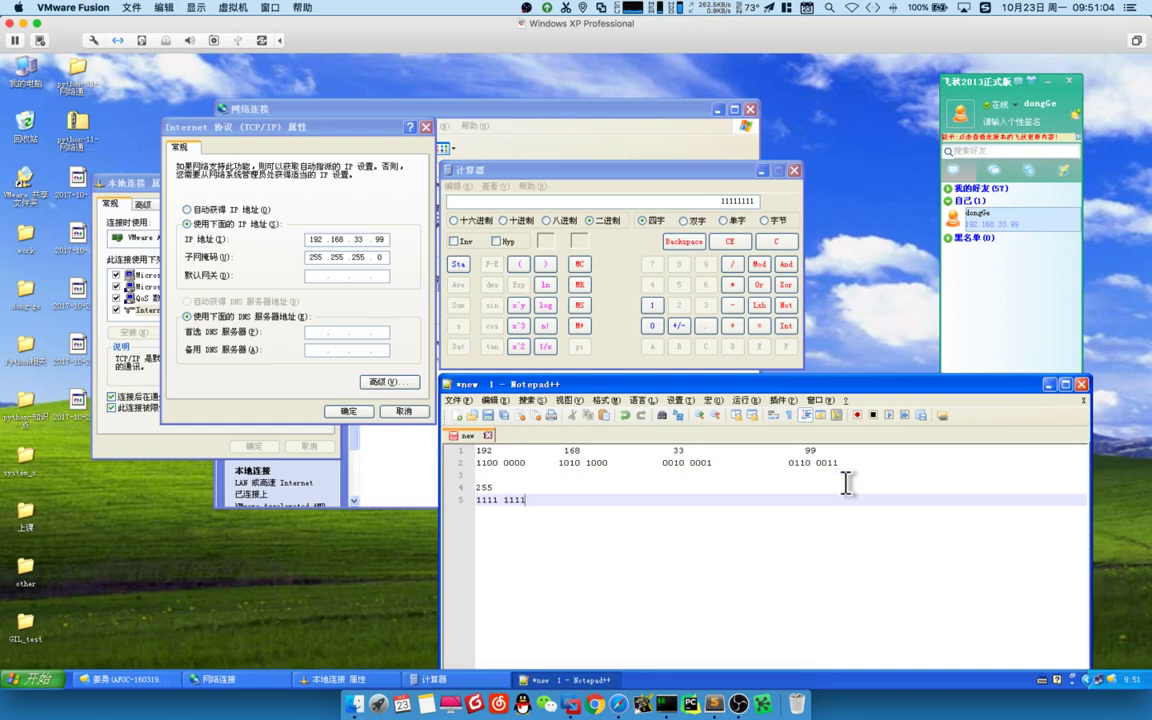
# Add the second and third mask octets in line with 168 and 33, each as 255 with 1111 1111 beneath it.
pyautogui.moveTo(476, 500); pyautogui.dragTo(543, 498)
pyautogui.hotkey('ctrl', 'c')
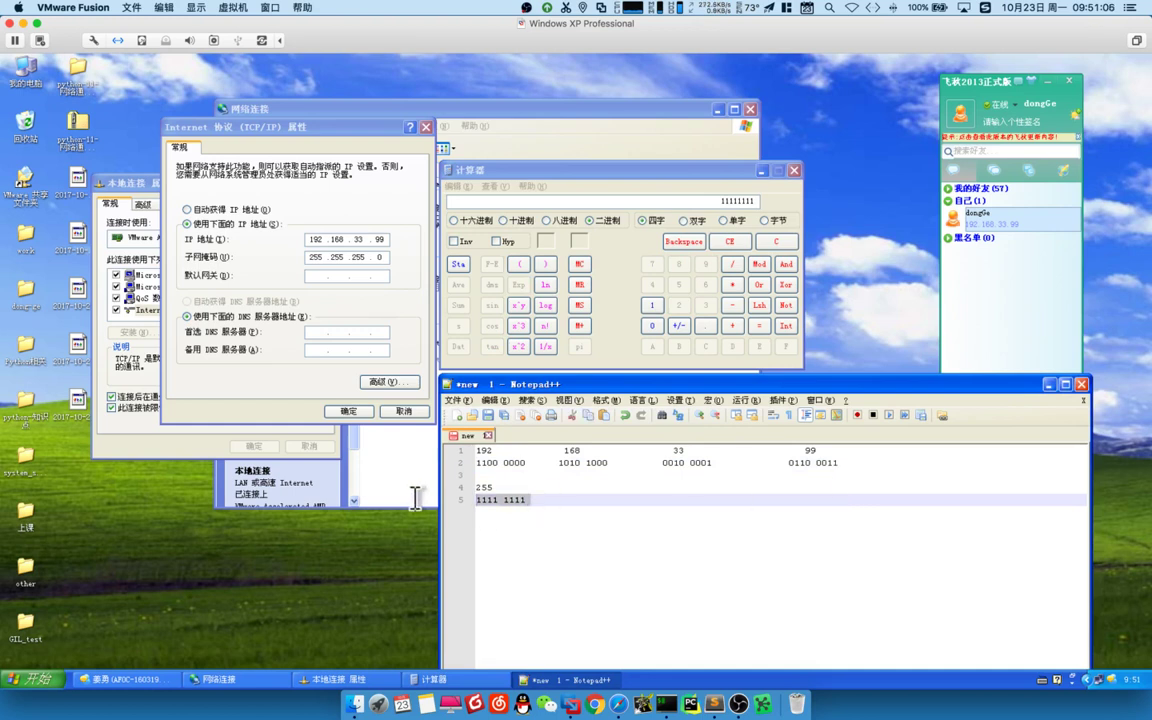
pyautogui.click(662, 502)
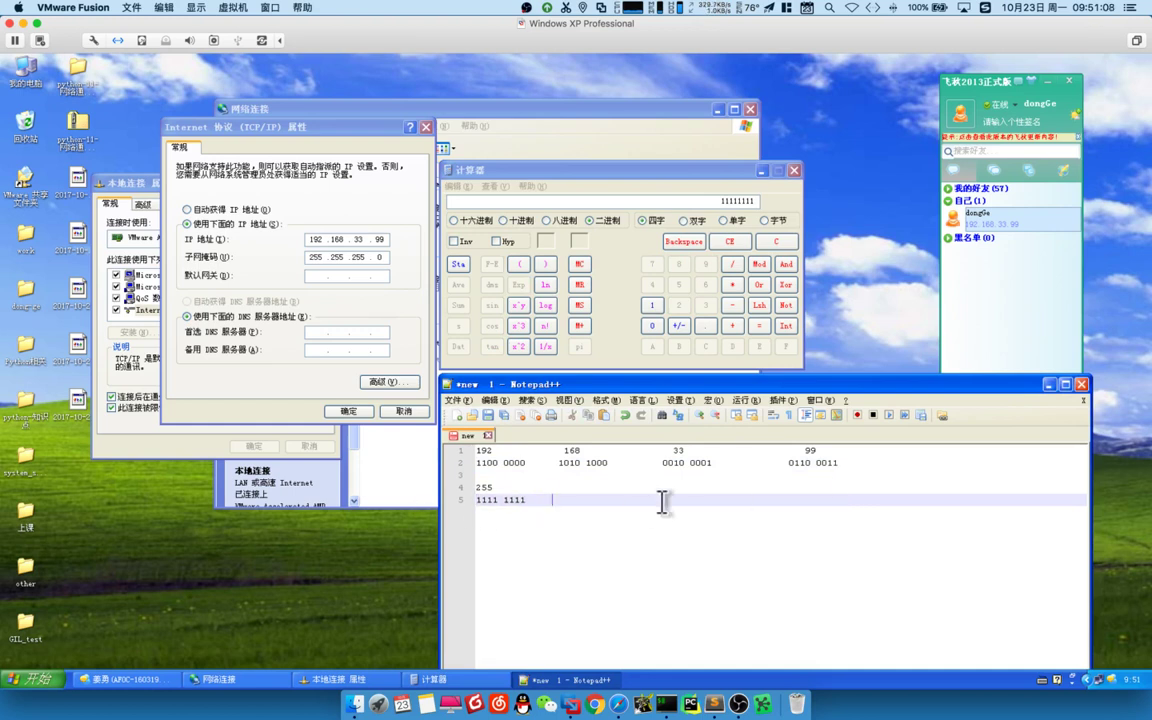
pyautogui.hotkey('ctrl', 'v')
pyautogui.click(658, 484)
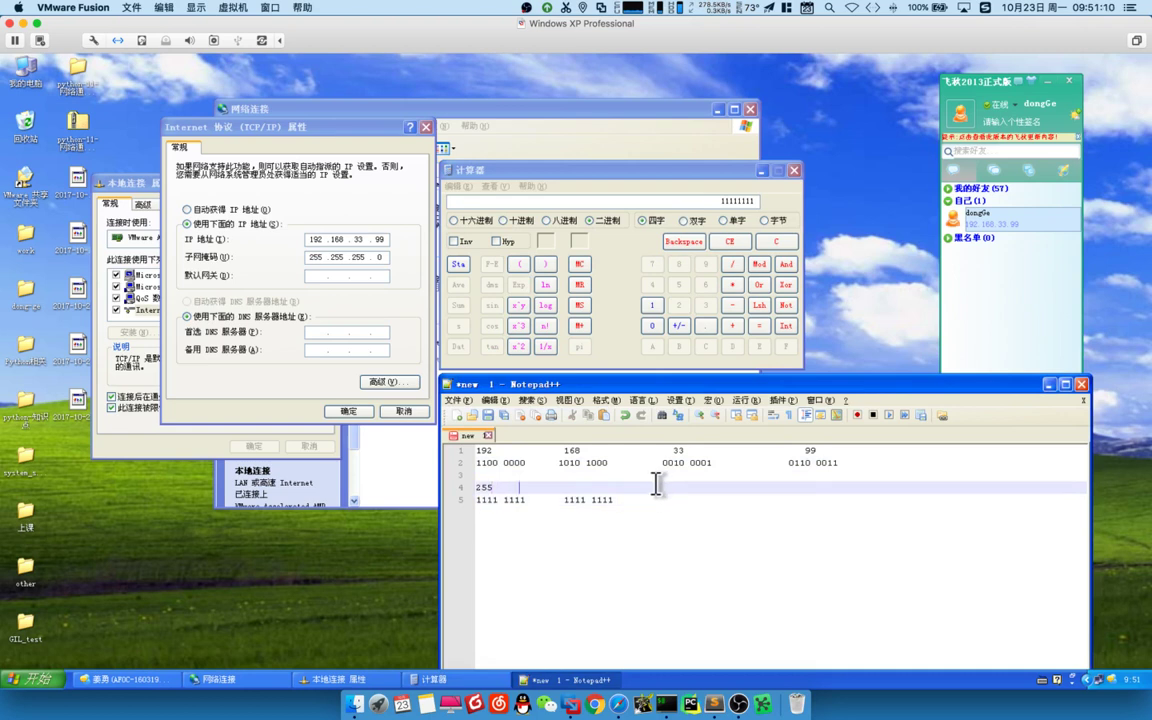
pyautogui.write('255                 2')
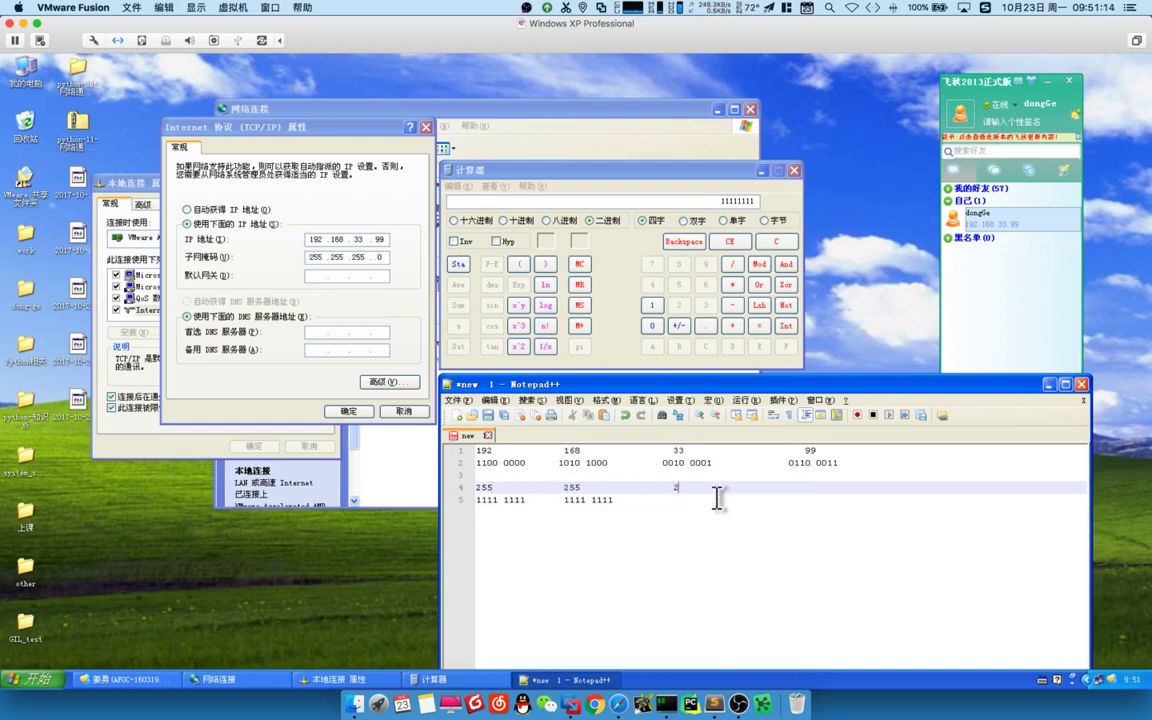
pyautogui.write('55')
pyautogui.click(719, 504)
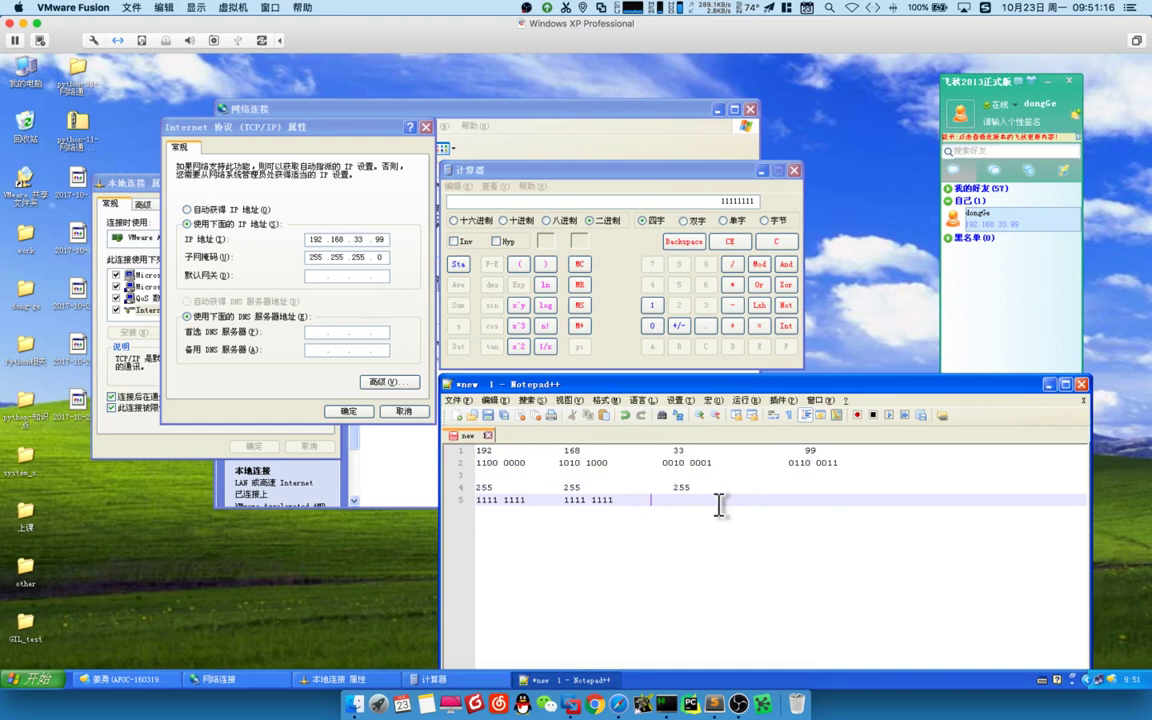
pyautogui.write('1111 1111')
# Convert 0 to binary in the calculator and return it to decimal mode.
pyautogui.click(828, 487)
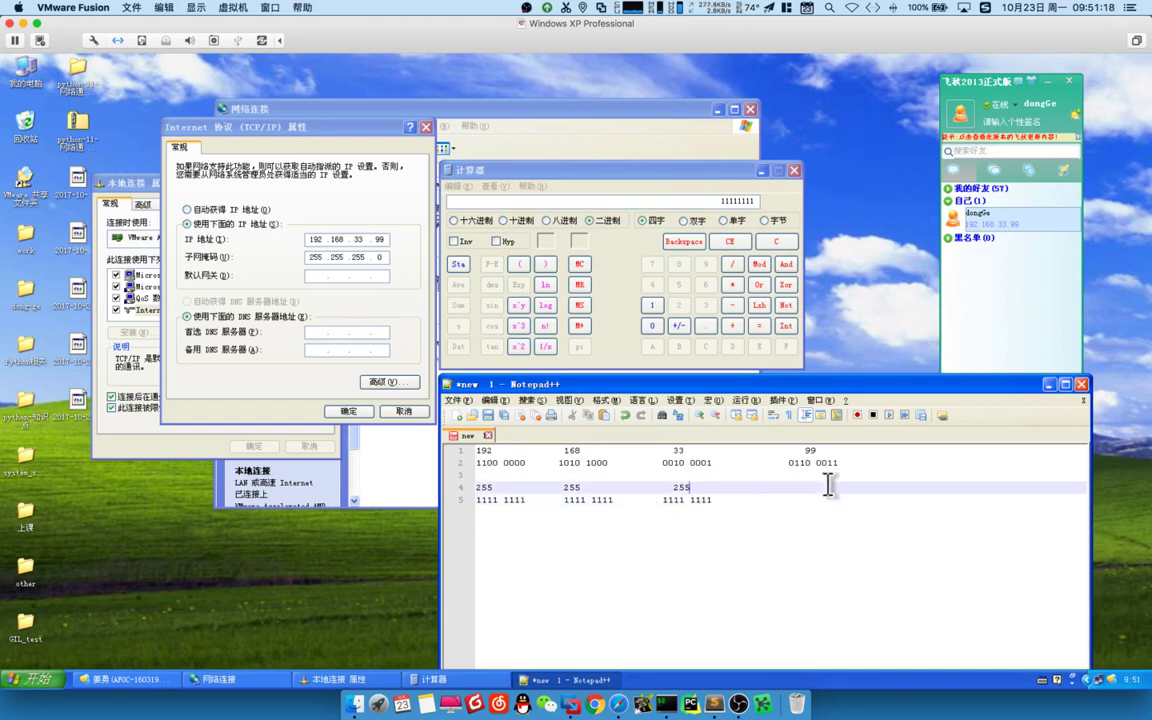
pyautogui.click(600, 195)
pyautogui.click(506, 220)
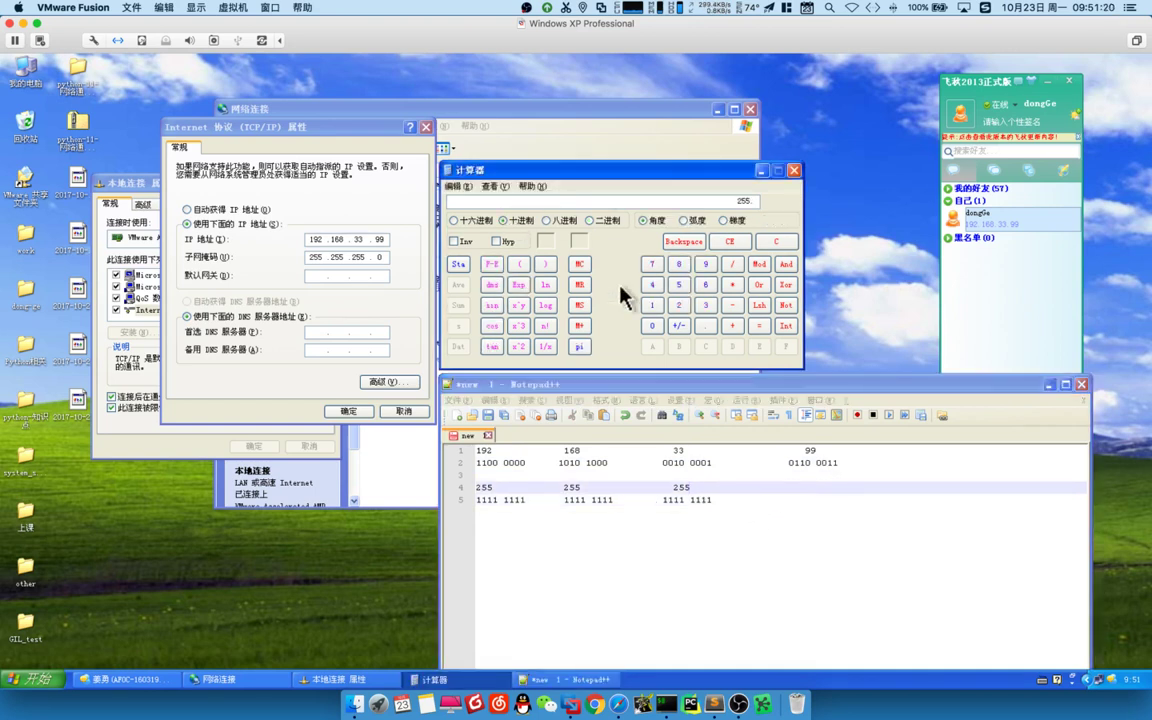
pyautogui.click(653, 326)
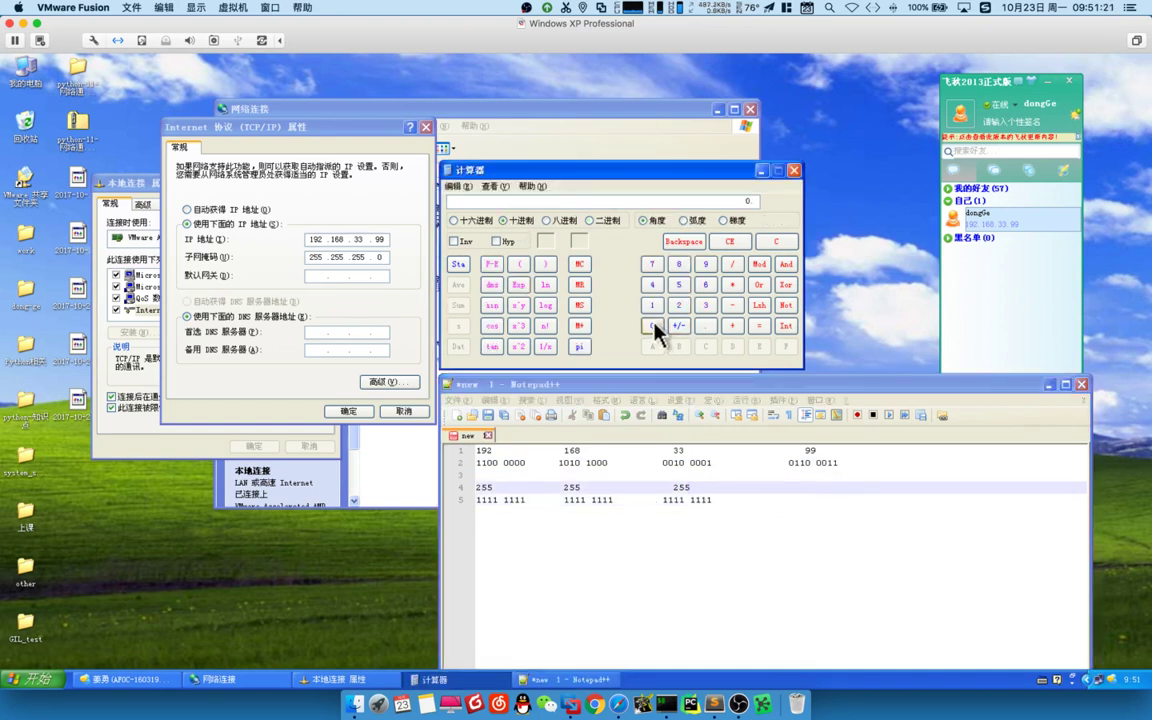
pyautogui.click(591, 220)
pyautogui.click(512, 220)
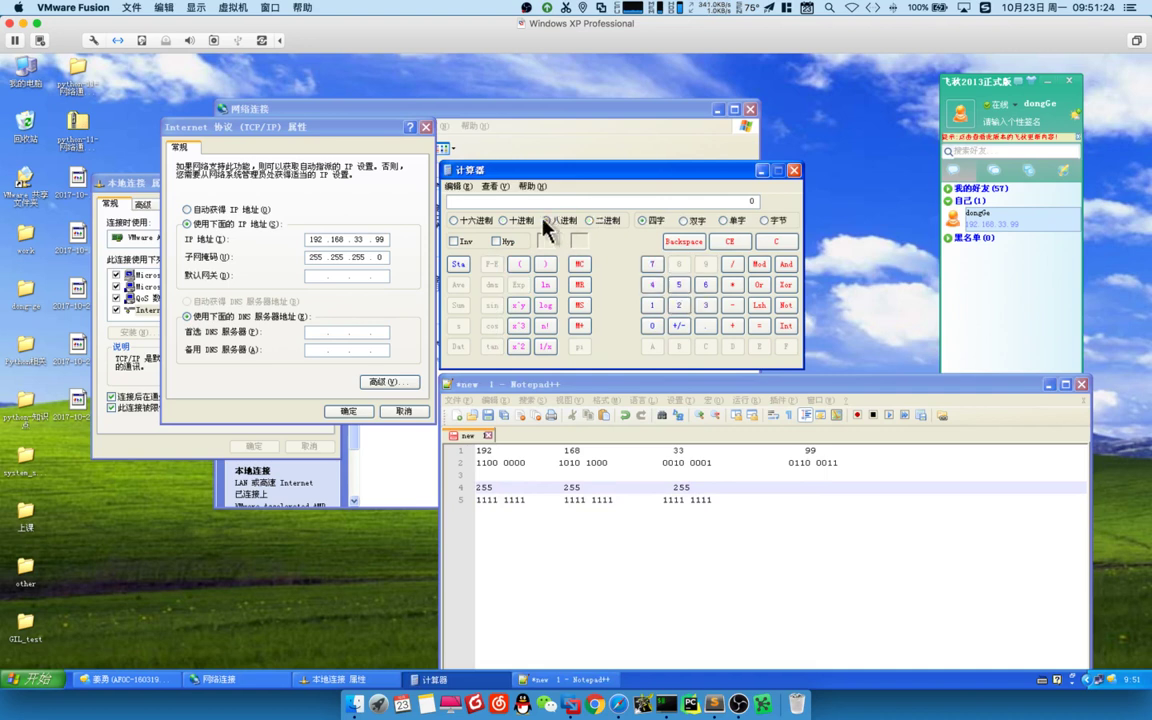
# Add the last mask octet in line with 99, writing 0000 0000 on the binary line and 0 above it.
pyautogui.click(856, 500)
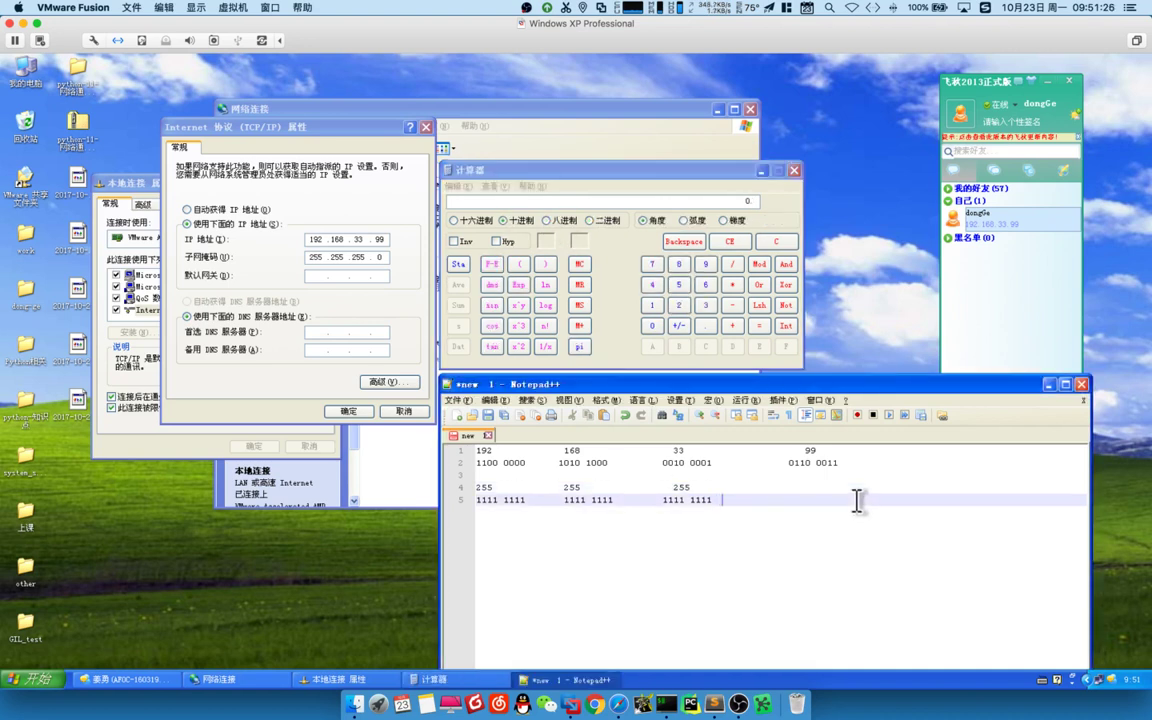
pyautogui.write('00')
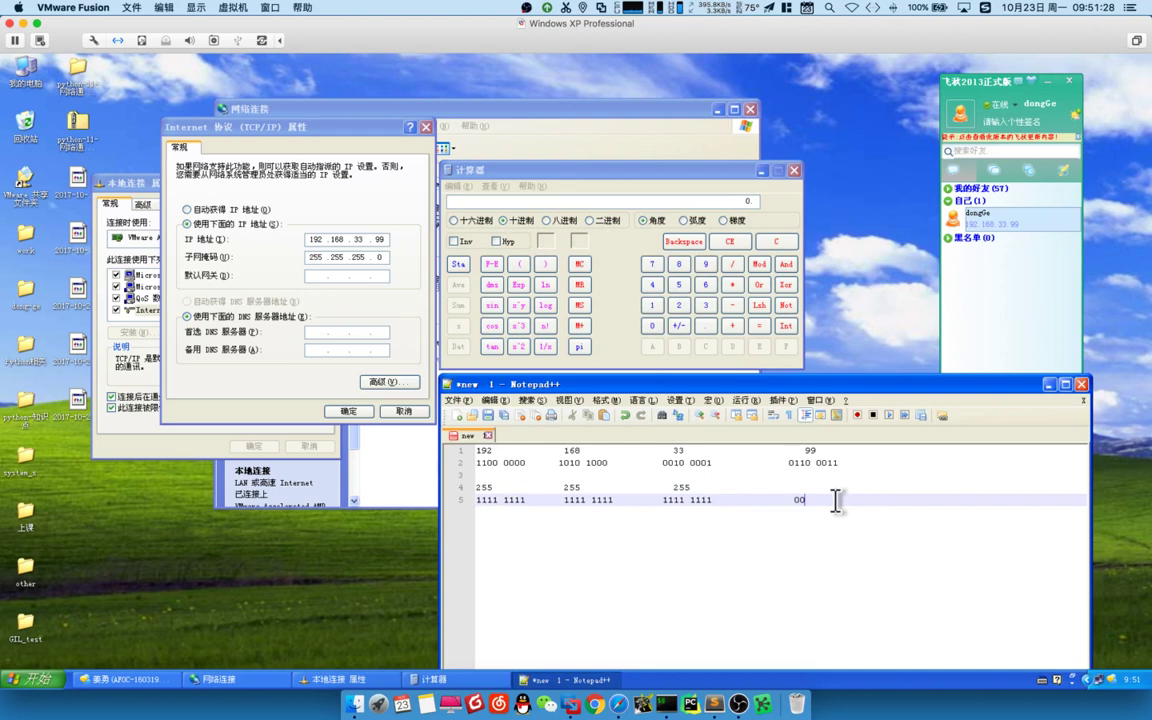
pyautogui.write('00 0000 000')
pyautogui.click(845, 488)
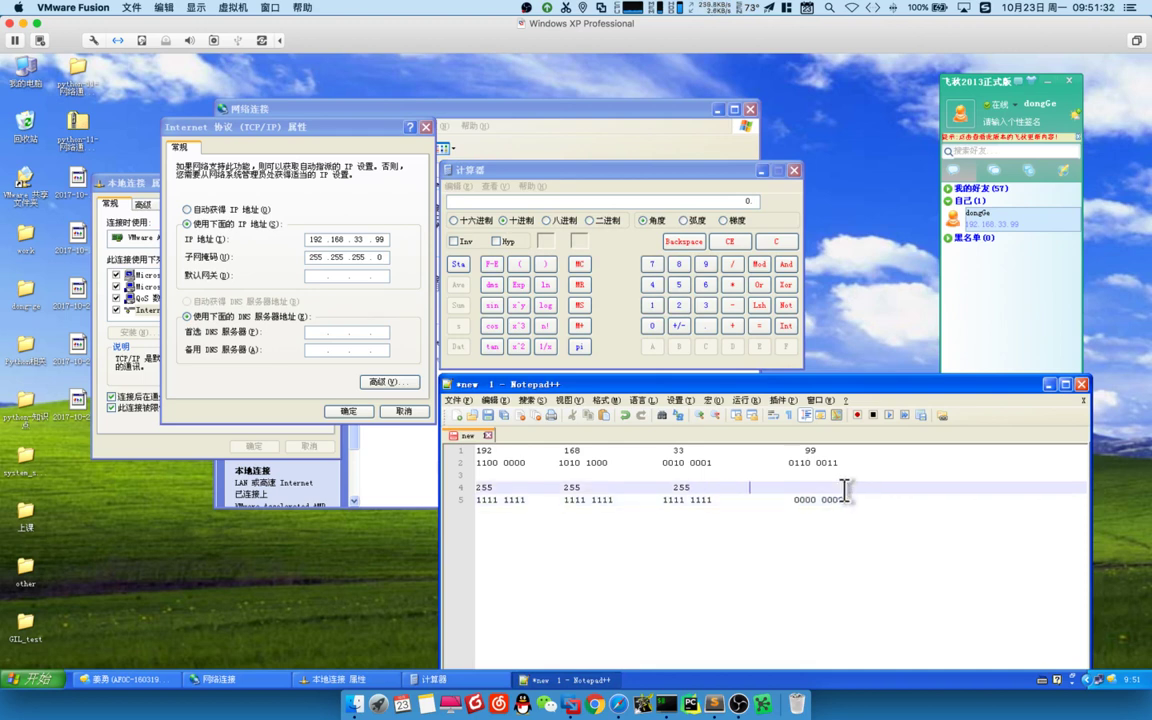
pyautogui.write('0')
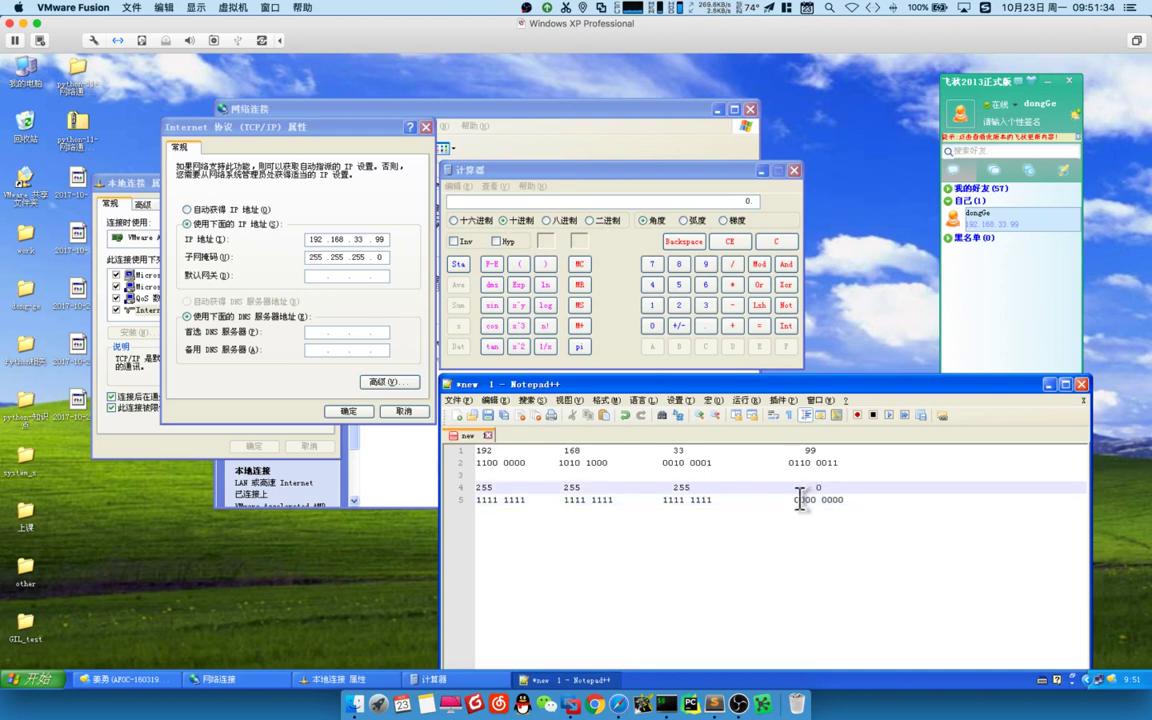
# Capture a screenshot of the IP address and subnet mask fields in the TCP/IP properties.
pyautogui.press('ctrl+super+a')
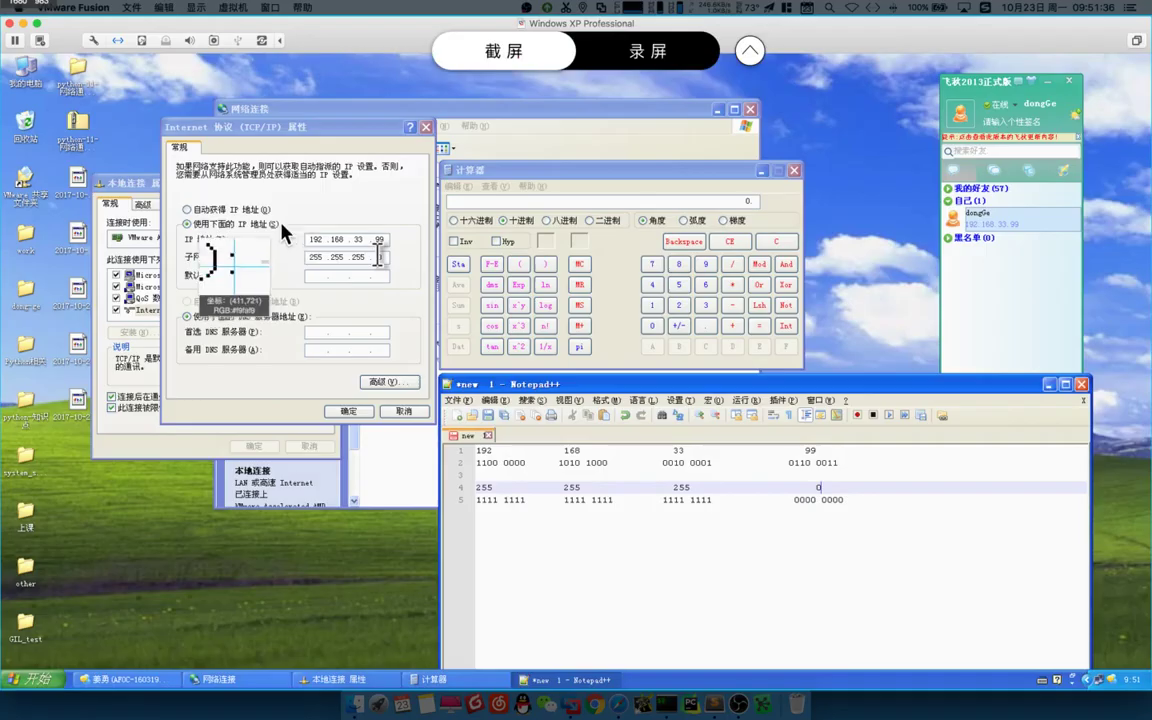
pyautogui.moveTo(277, 223); pyautogui.dragTo(435, 268)
pyautogui.moveTo(414, 260); pyautogui.dragTo(643, 476)
pyautogui.doubleClick(643, 470)
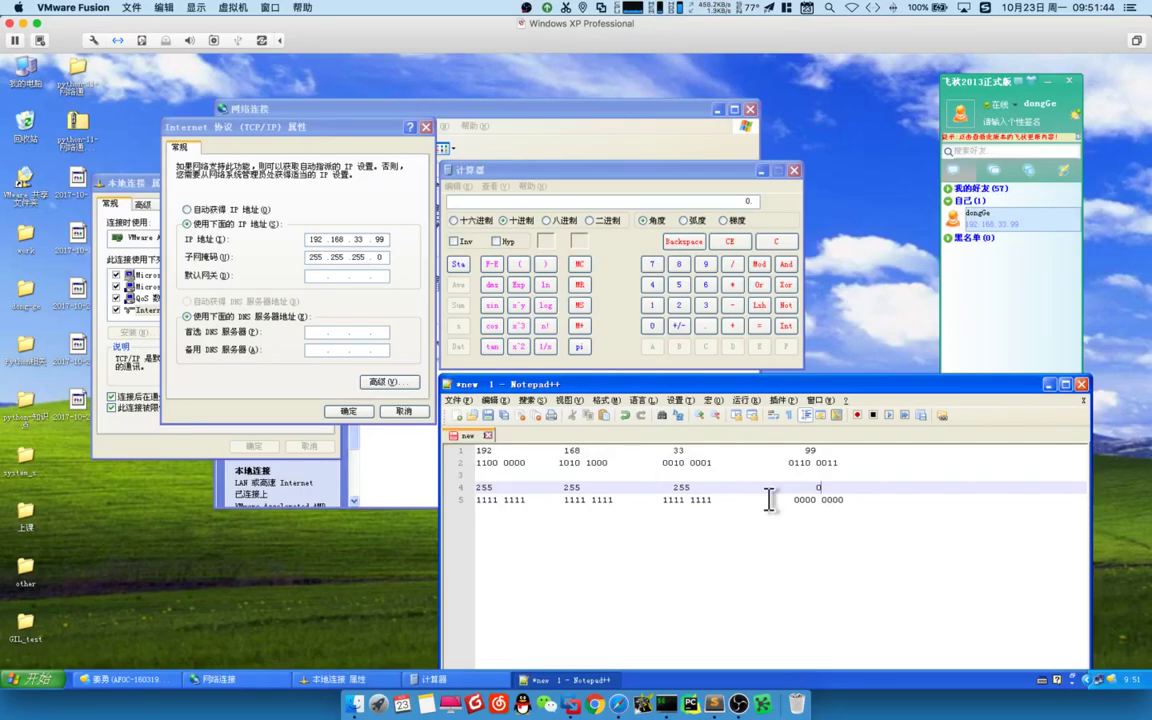
# Add blank lines below the mask's binary line and write the Chinese text 按位于操作 on line 8.
pyautogui.click(965, 515)
pyautogui.press('Return')
pyautogui.press('Return')
pyautogui.press('Return')
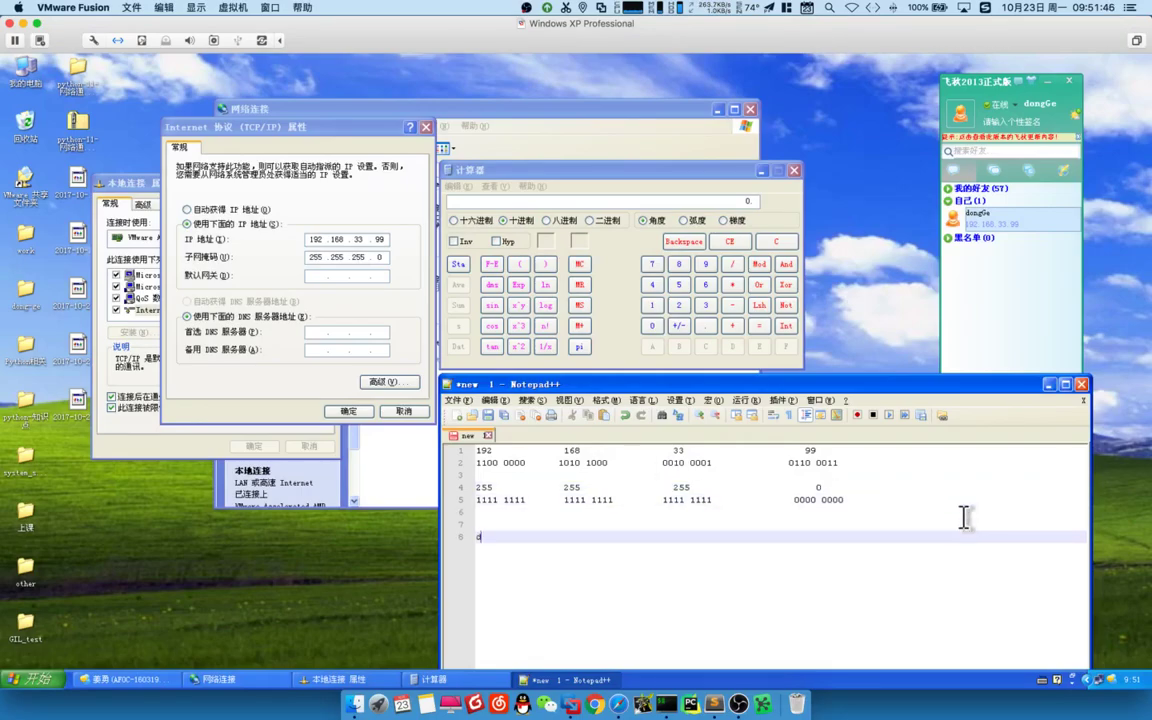
pyautogui.press('shift')
pyautogui.write('an')
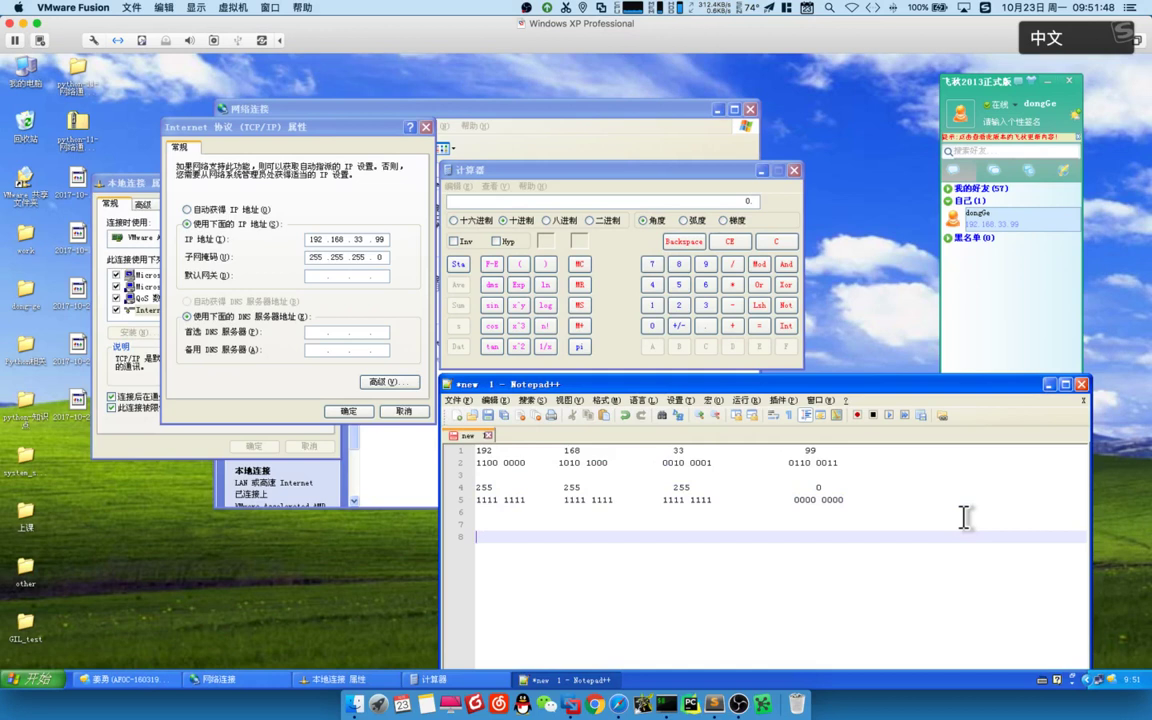
pyautogui.write('a')
pyautogui.press('BackSpace')
pyautogui.write("an'wei")
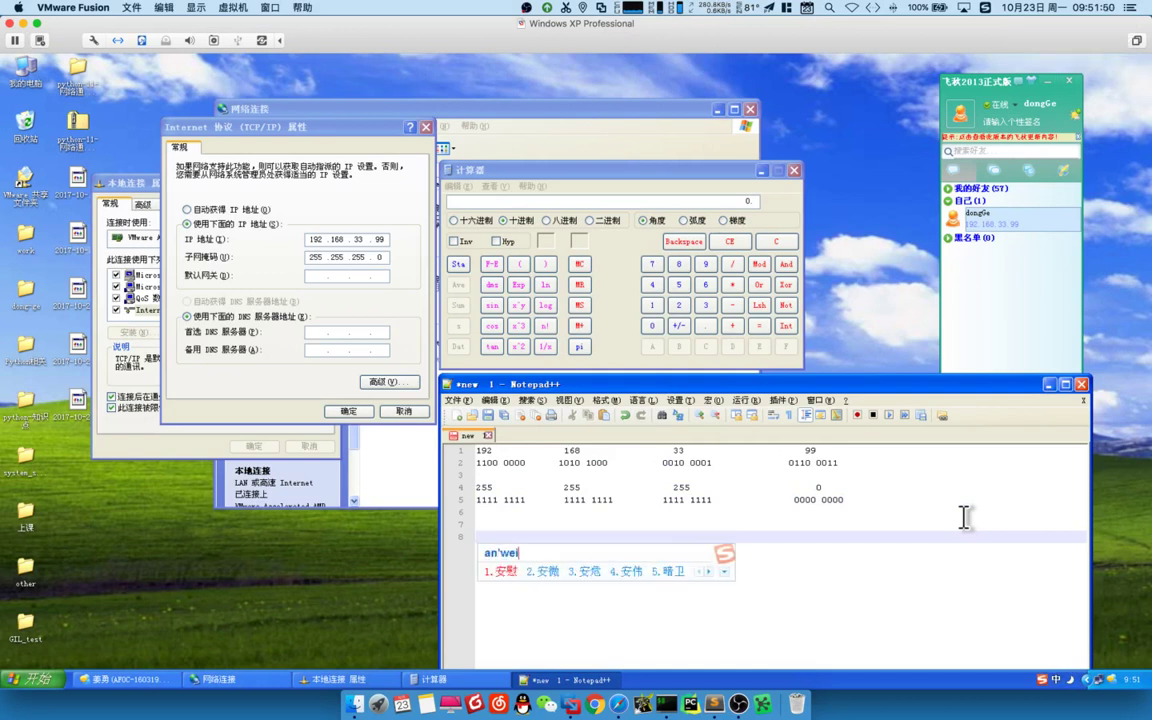
pyautogui.write("'yu'cao'zuo")
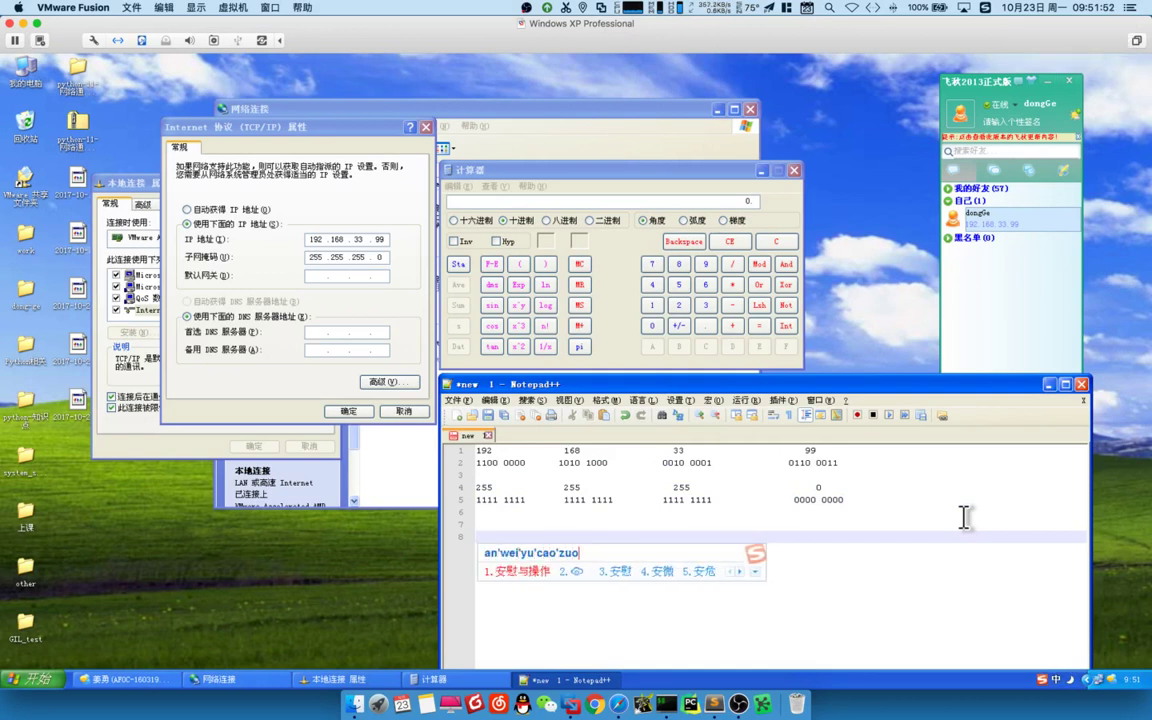
pyautogui.press('Left')
pyautogui.press('Left')
pyautogui.press('Left')
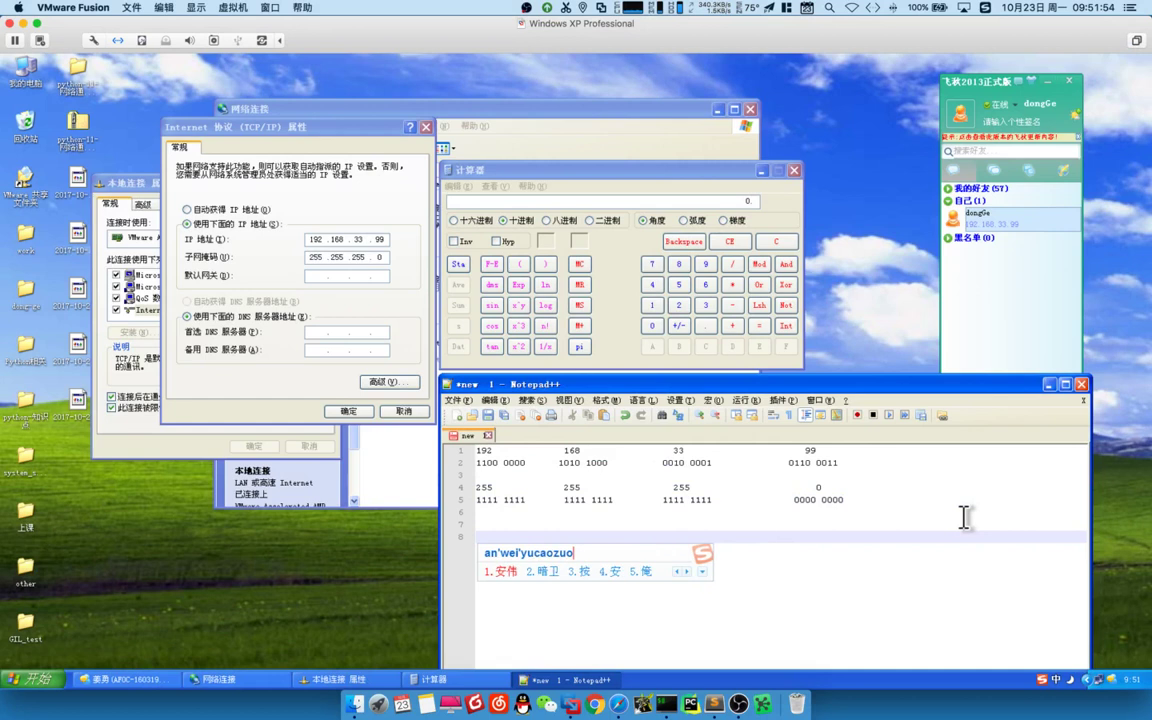
pyautogui.press('3')
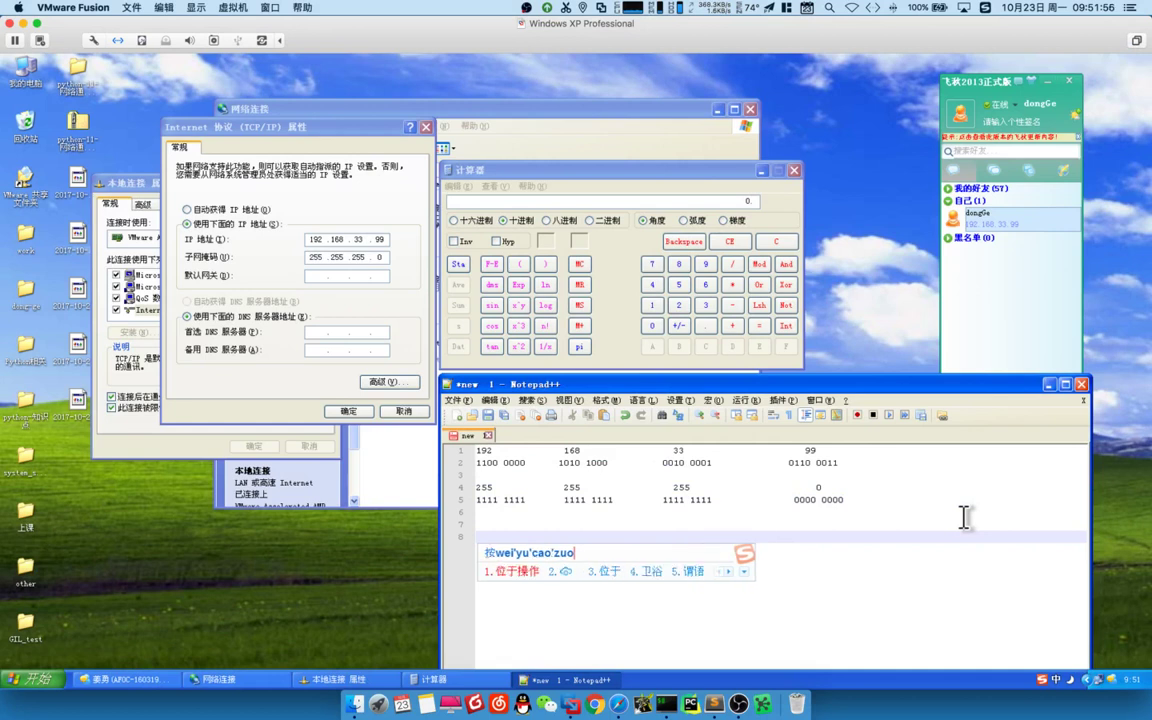
pyautogui.press('space')
# Correct the third character on line 8 to 与 so the text reads 按位与操作.
pyautogui.press('Left')
pyautogui.press('Left')
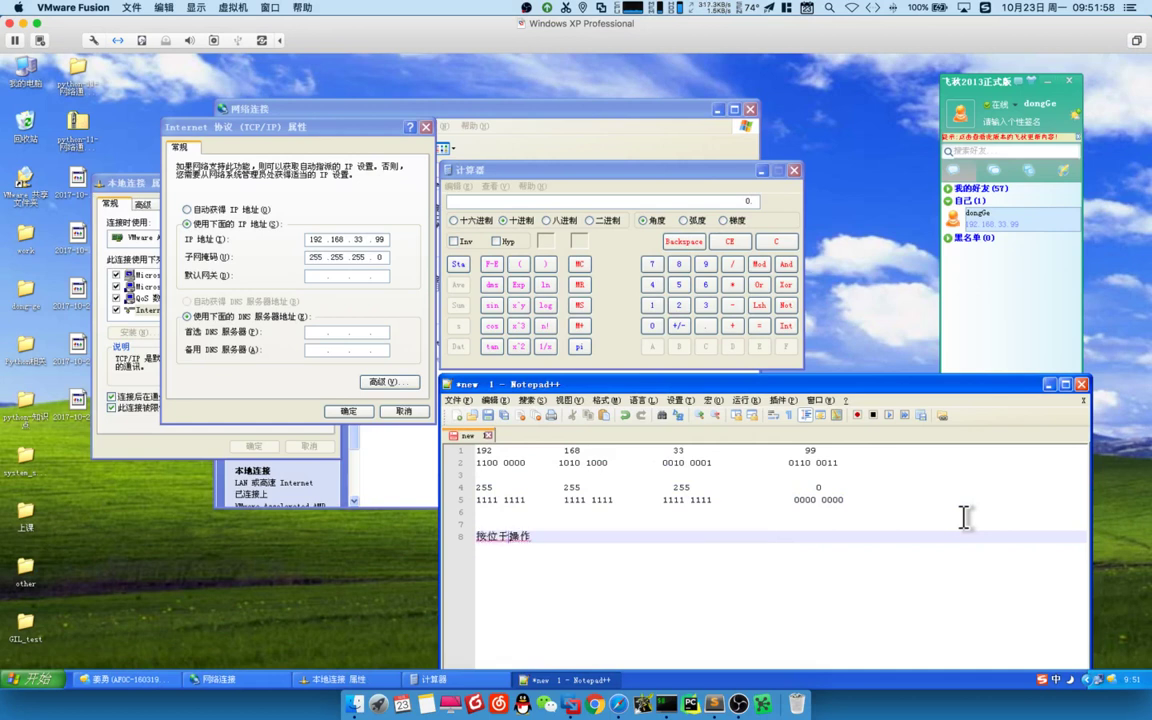
pyautogui.press('BackSpace')
pyautogui.write('yu')
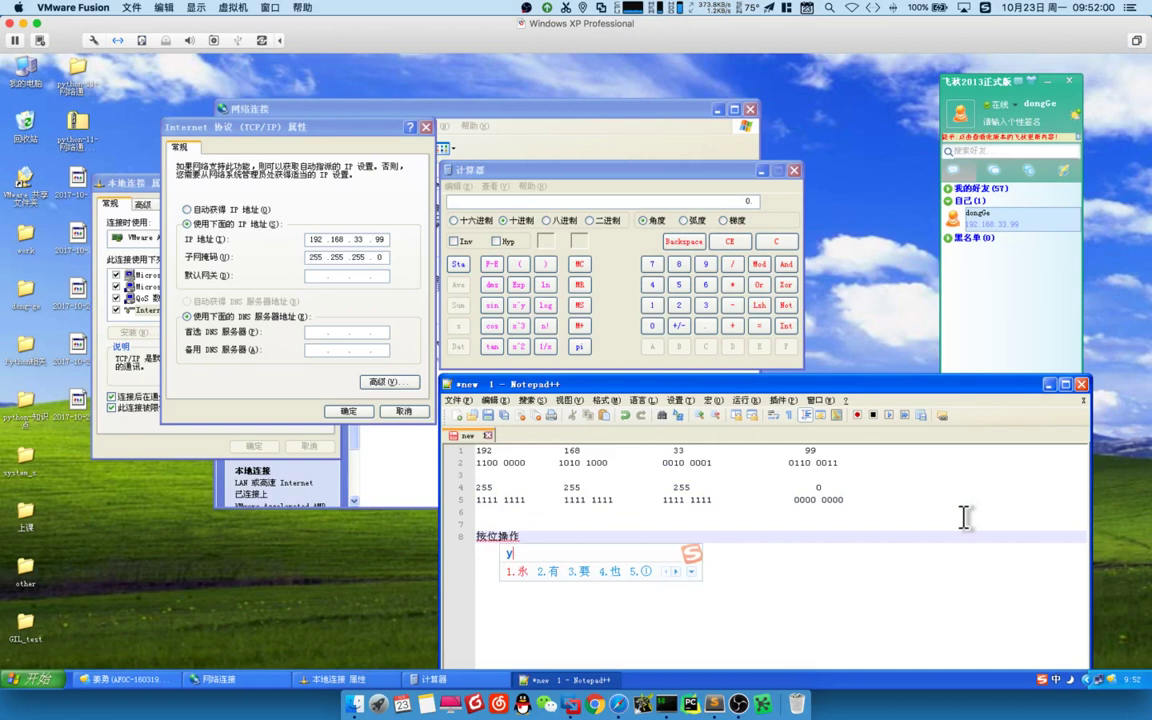
pyautogui.press('space')
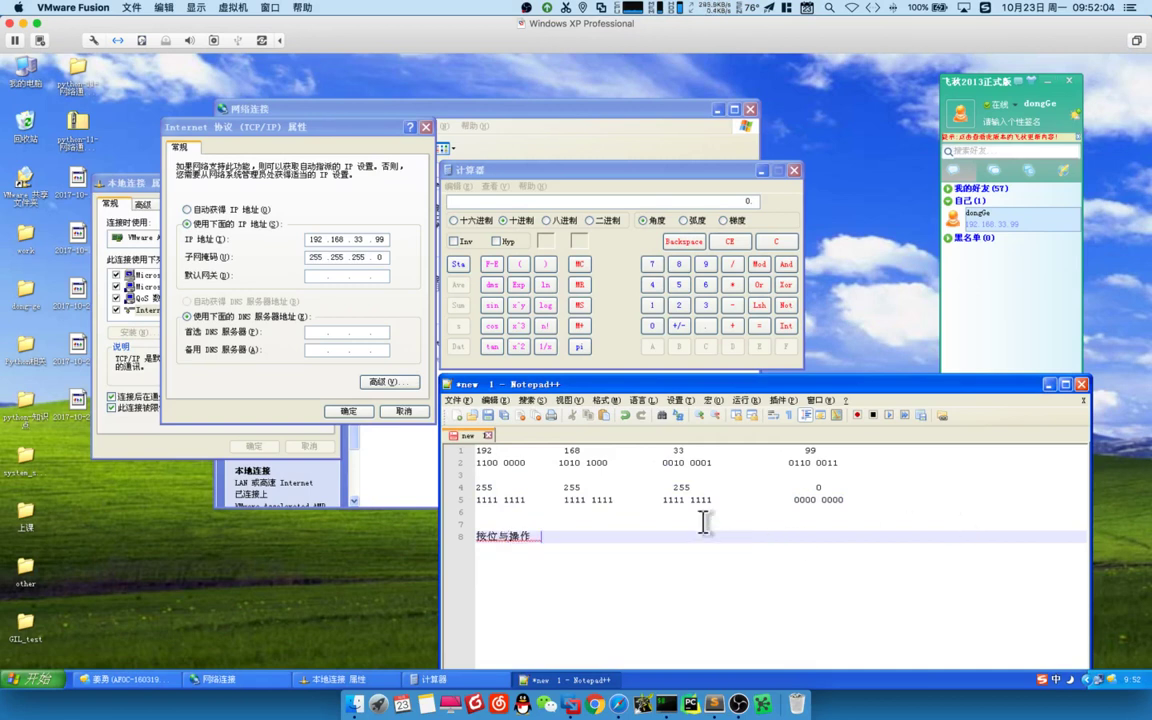
# Append the text 都为1 才为1 after 按位与操作 on line 8.
pyautogui.write('dou wei 1')
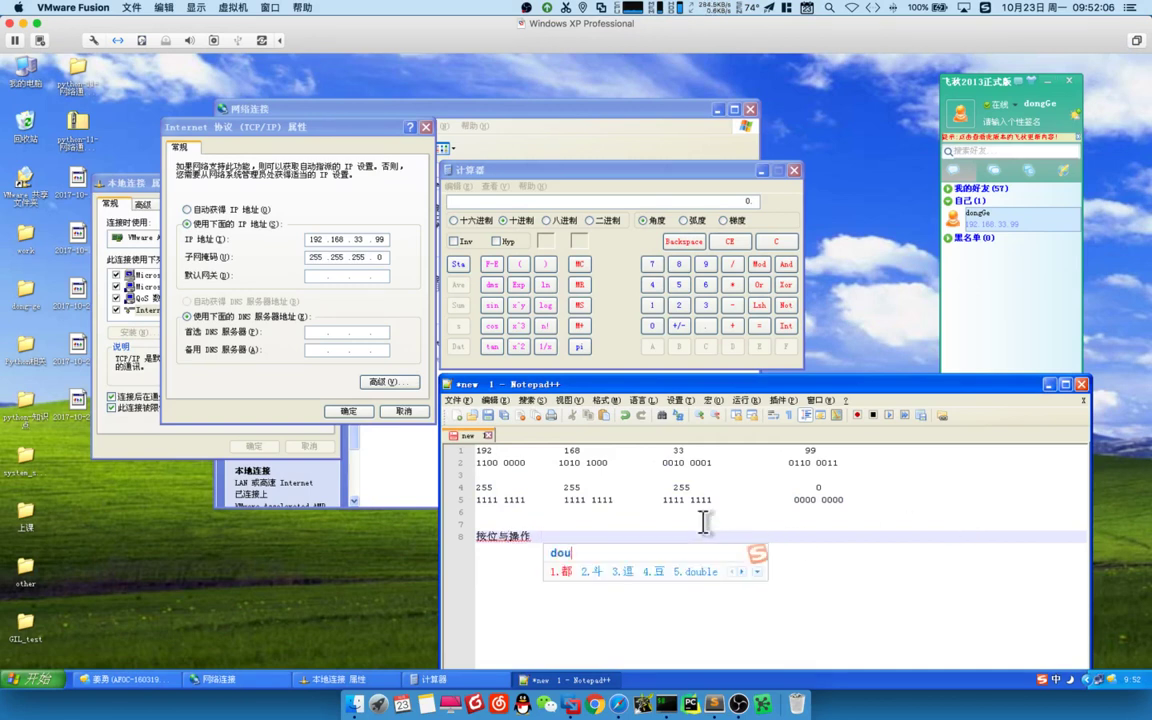
pyautogui.write('wei')
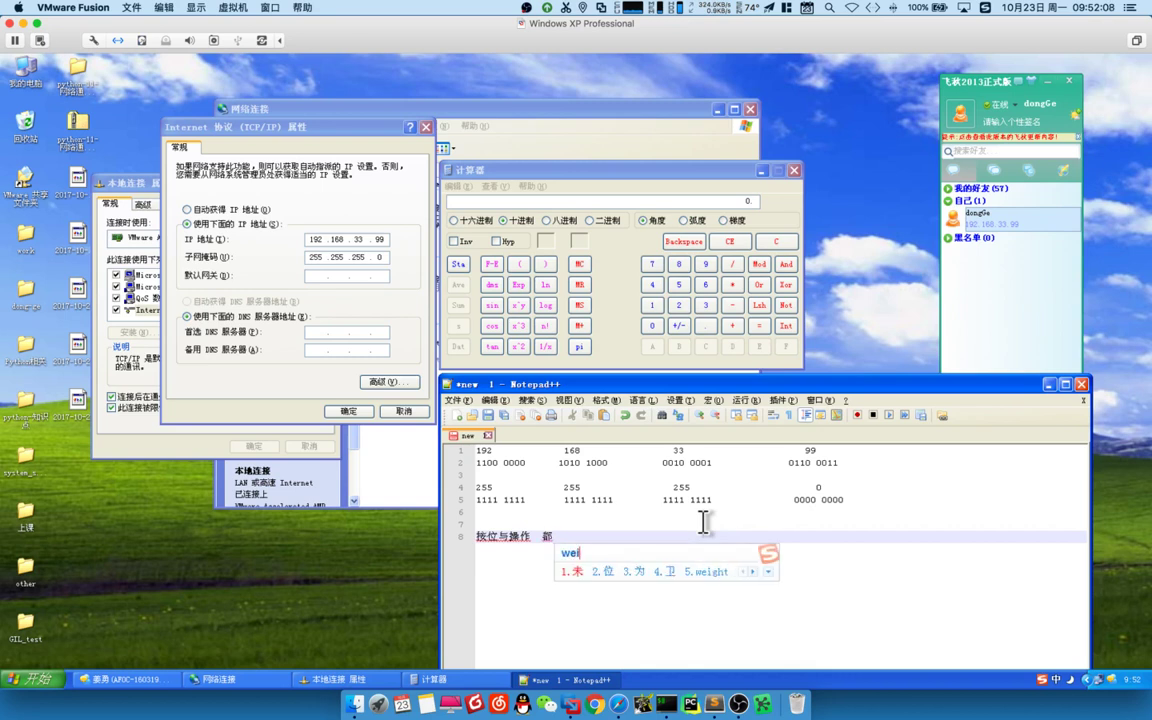
pyautogui.press('Escape')
pyautogui.write('wei')
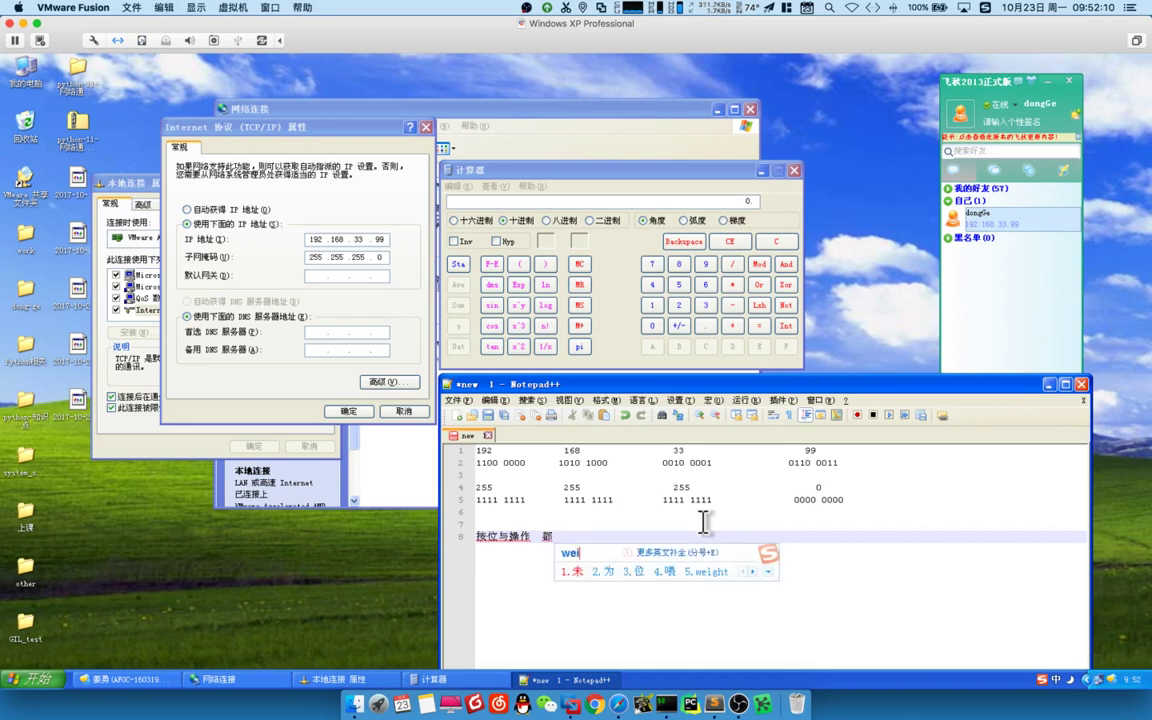
pyautogui.write('2caiwei')
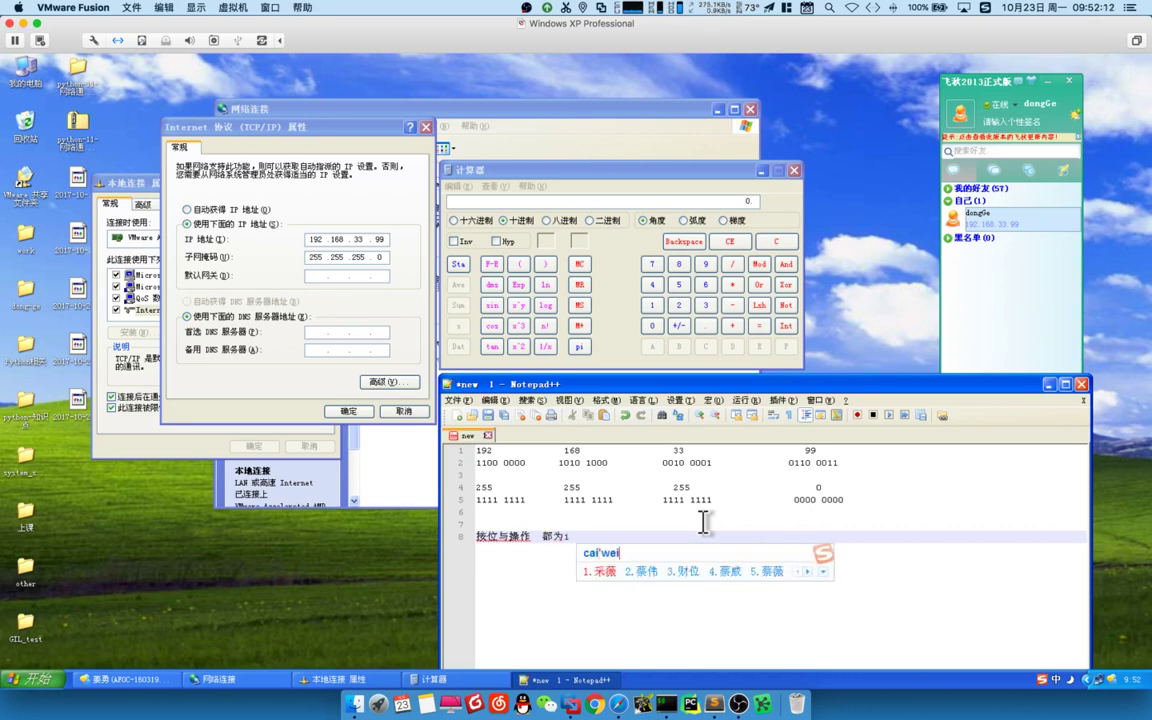
pyautogui.press('Escape')
pyautogui.write('cai')
pyautogui.press('space')
pyautogui.write('wei')
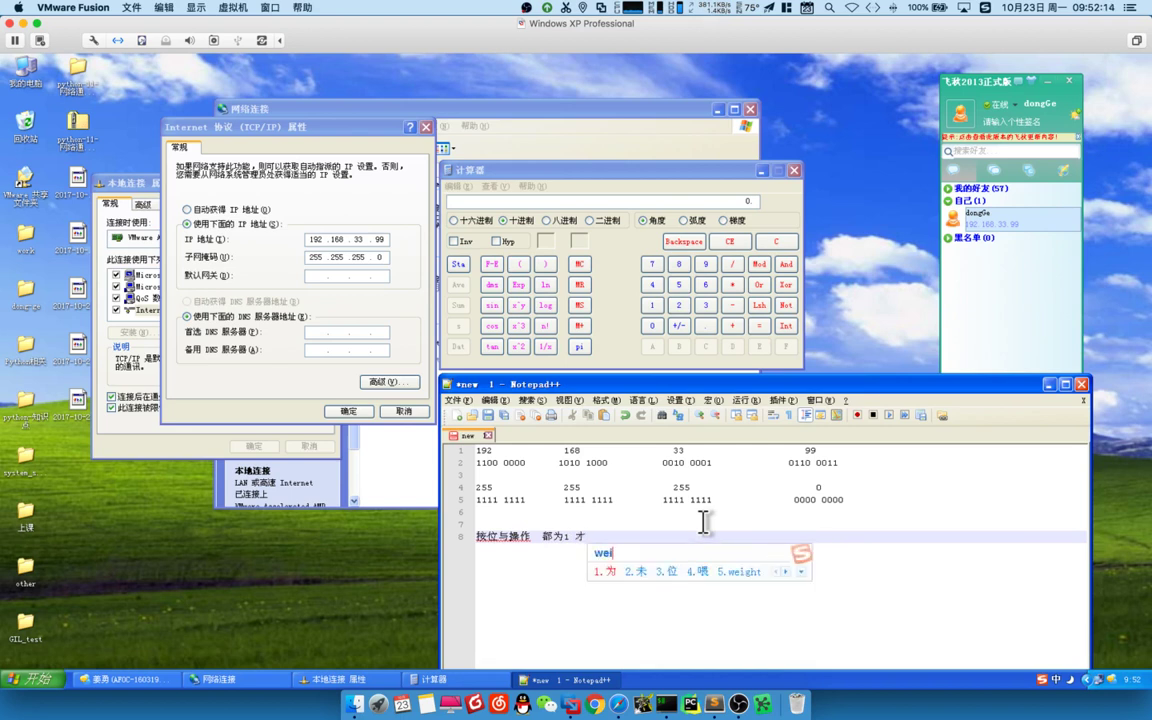
pyautogui.press('space')
pyautogui.write('1 zhiy')
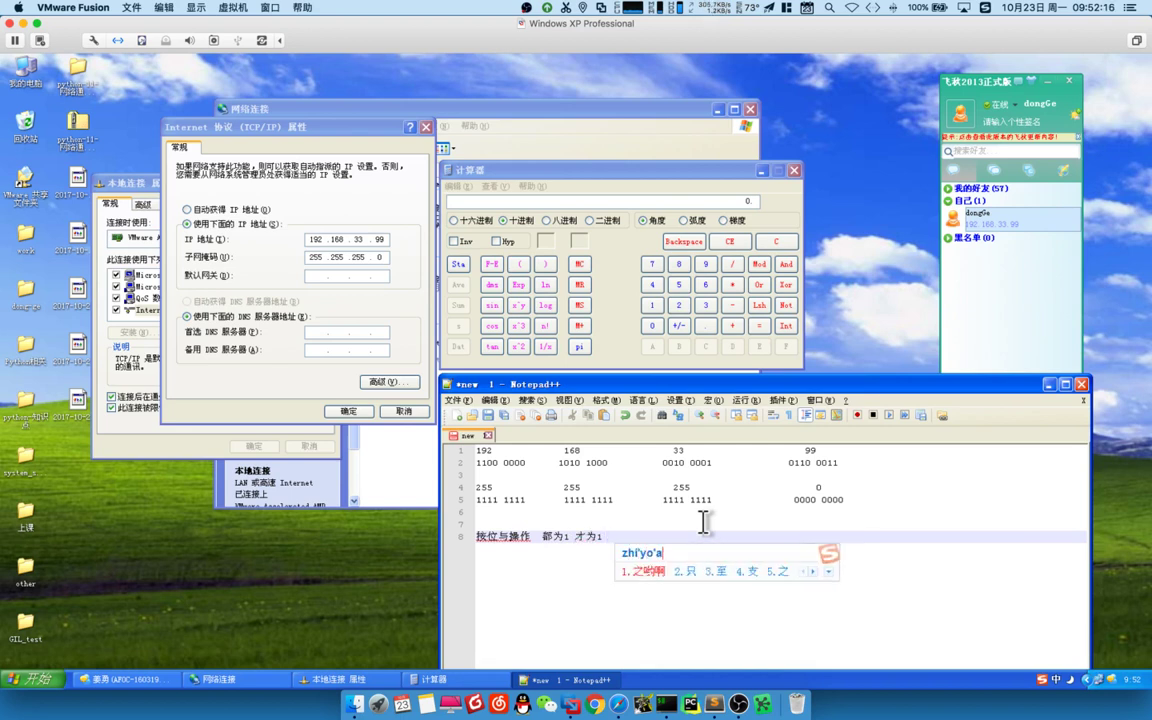
# Finish line 8 with 只要有1个0，那么就是0 and move the editor window up over the calculator.
pyautogui.press('space')
pyautogui.write('you')
pyautogui.press('space')
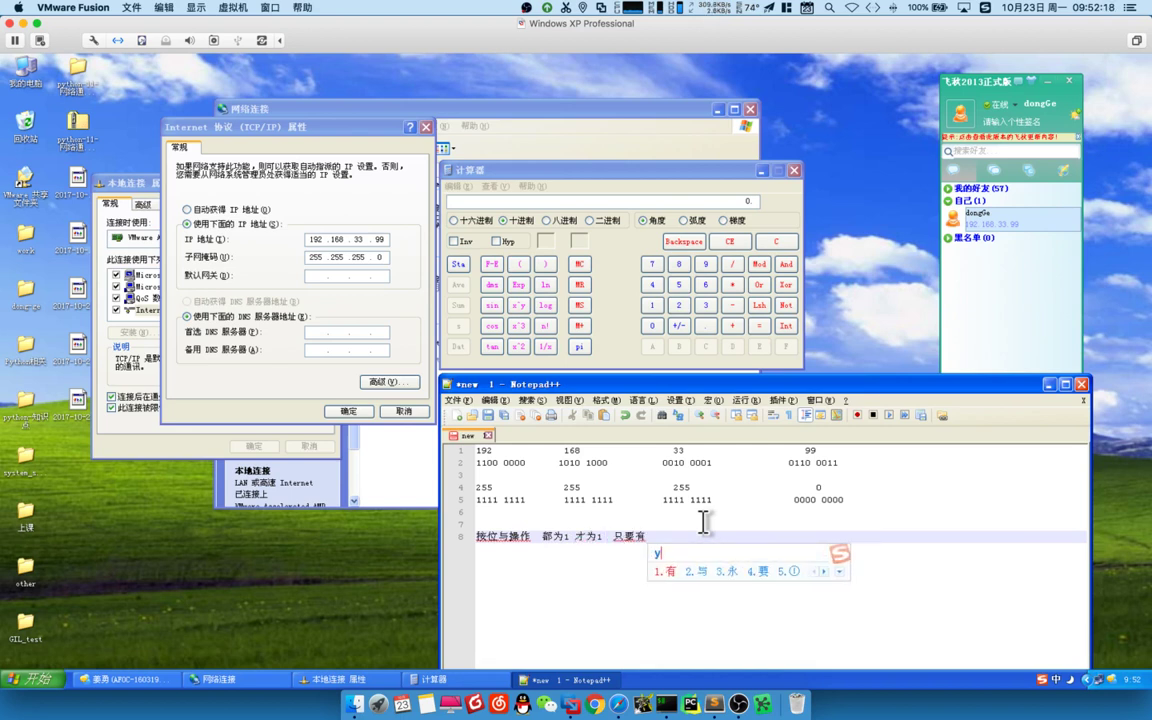
pyautogui.write('1geg')
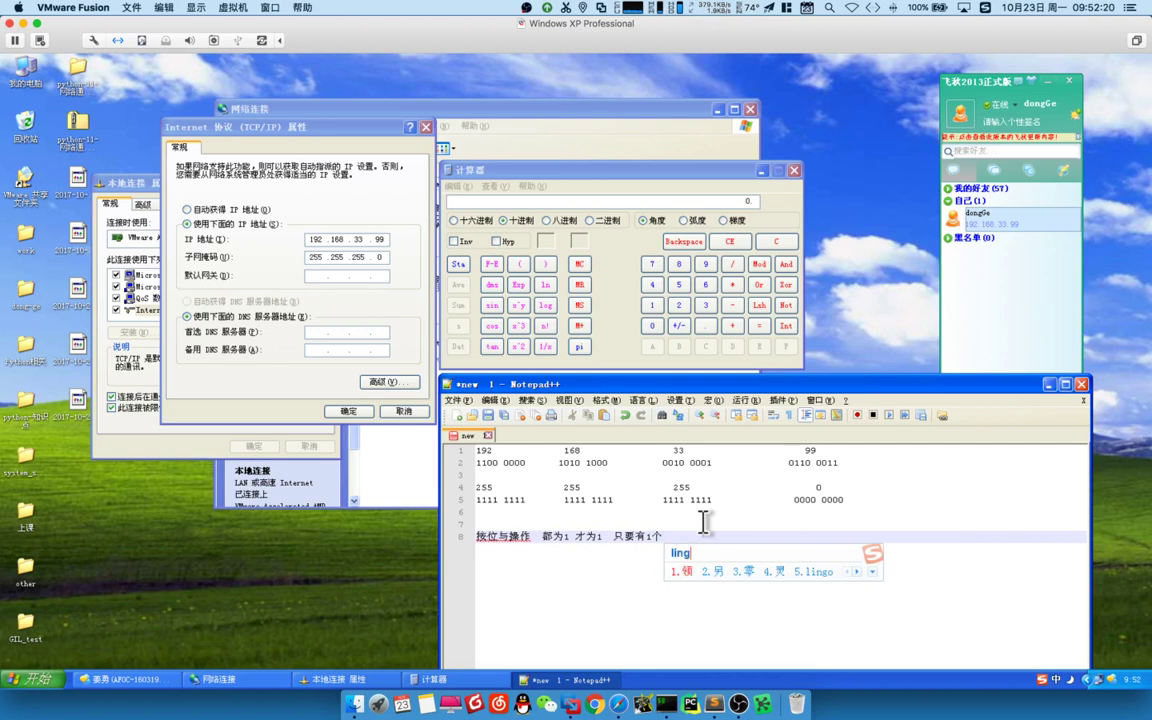
pyautogui.press('BackSpace')
pyautogui.press('space')
pyautogui.write('0,name')
pyautogui.press('space')
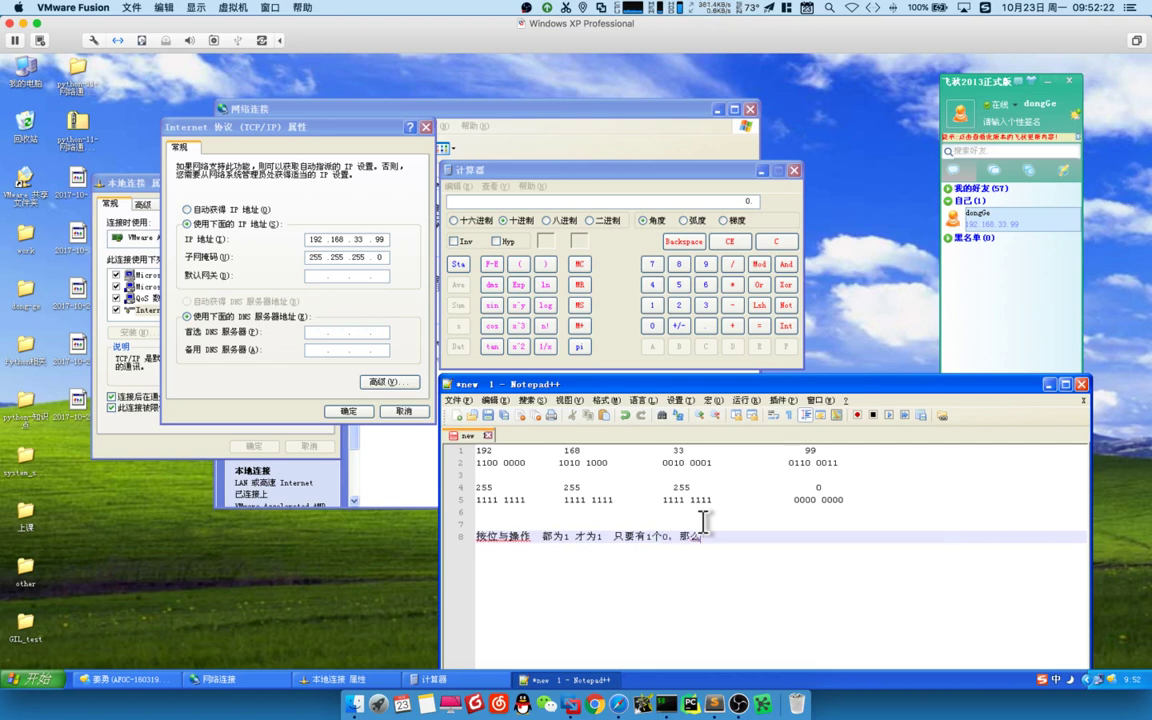
pyautogui.write('jiushil4')
pyautogui.moveTo(497, 389); pyautogui.dragTo(476, 85)
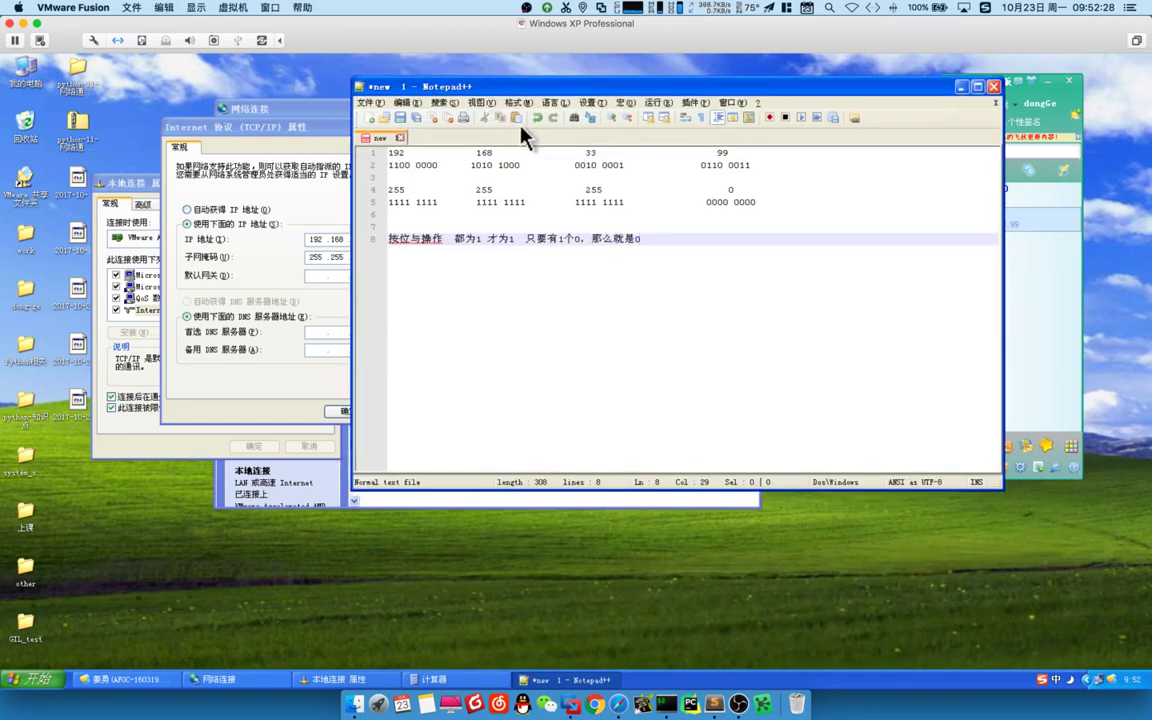
# Try to capture the first octet 1100 0000 on line 2 and circle its first bit in red.
pyautogui.press('ctrl+super+a')
pyautogui.moveTo(368, 145); pyautogui.dragTo(455, 216)
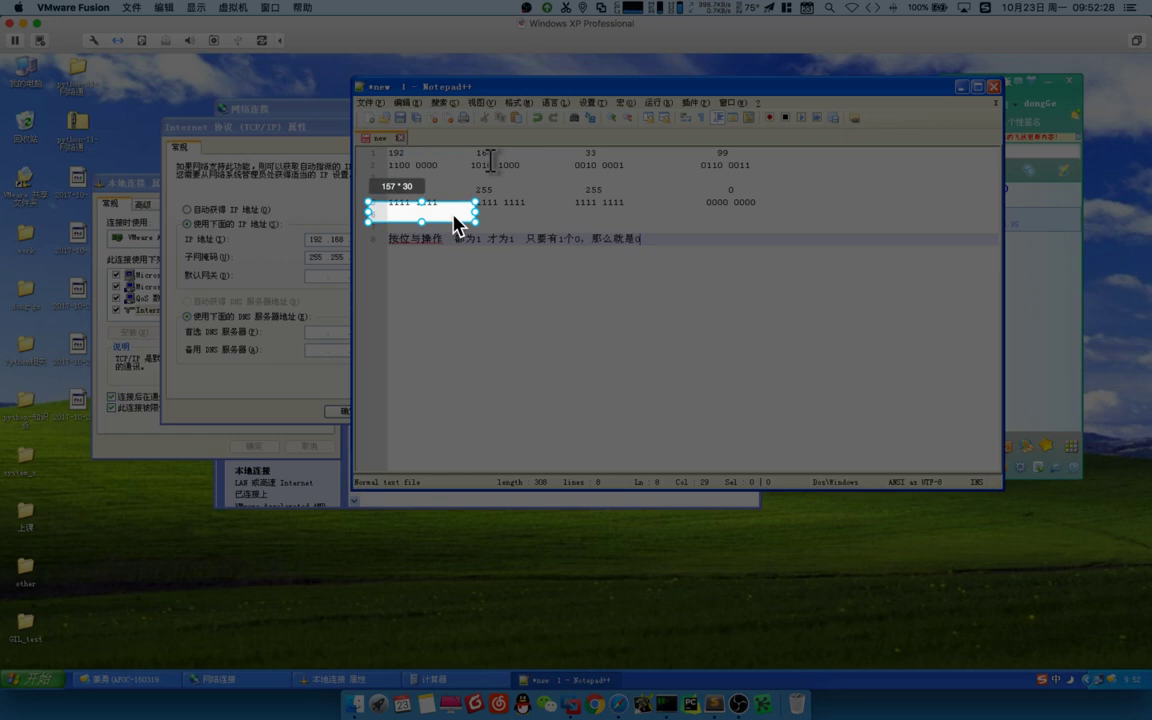
pyautogui.moveTo(455, 222)
pyautogui.mouseDown()
pyautogui.moveTo(452, 180)
pyautogui.moveTo(418, 178)
pyautogui.mouseUp()
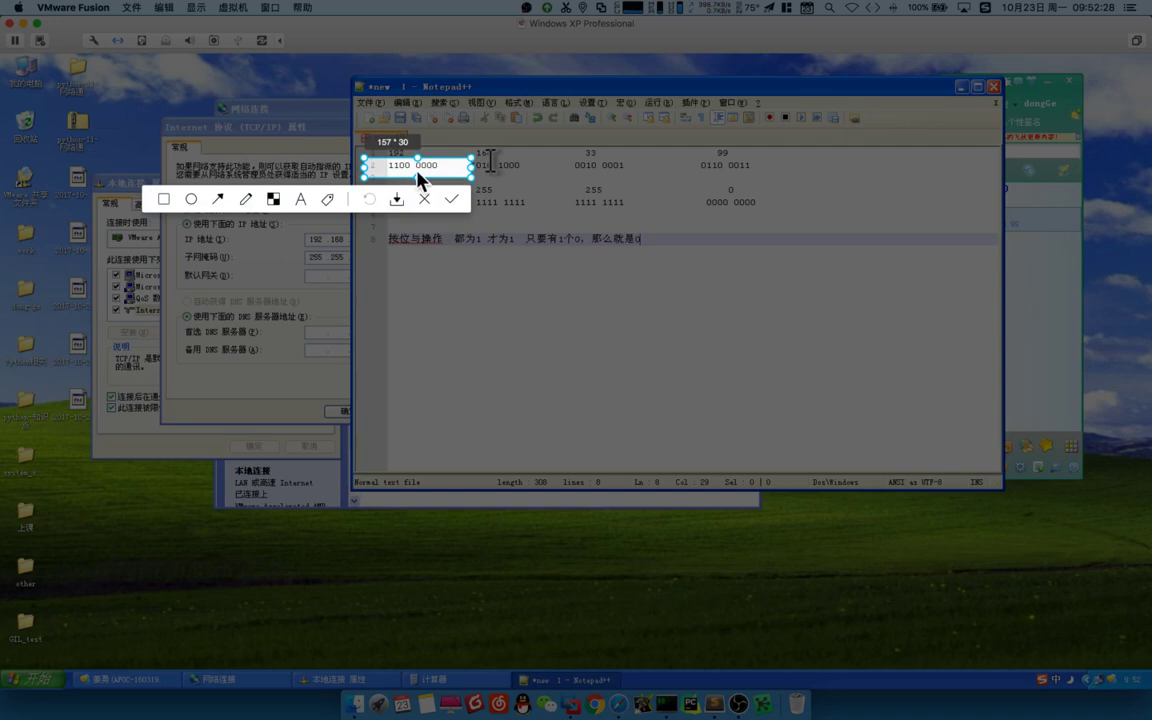
pyautogui.click(246, 199)
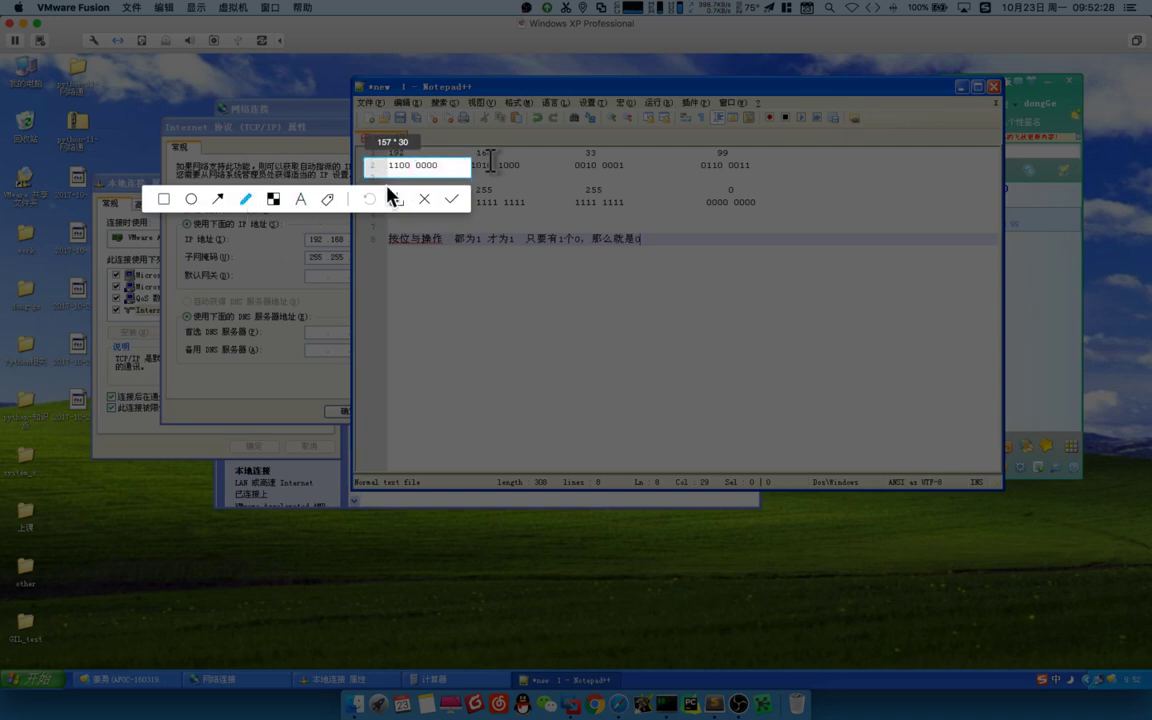
pyautogui.moveTo(391, 159); pyautogui.dragTo(390, 160)
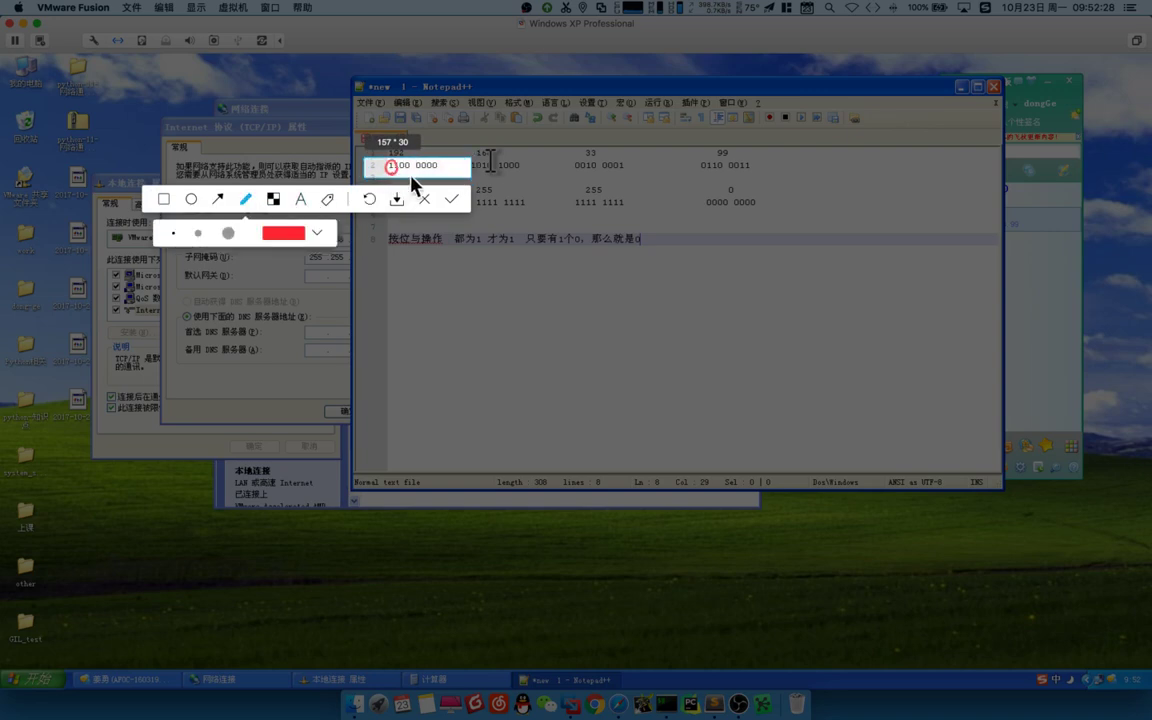
pyautogui.click(424, 203)
pyautogui.click(370, 200)
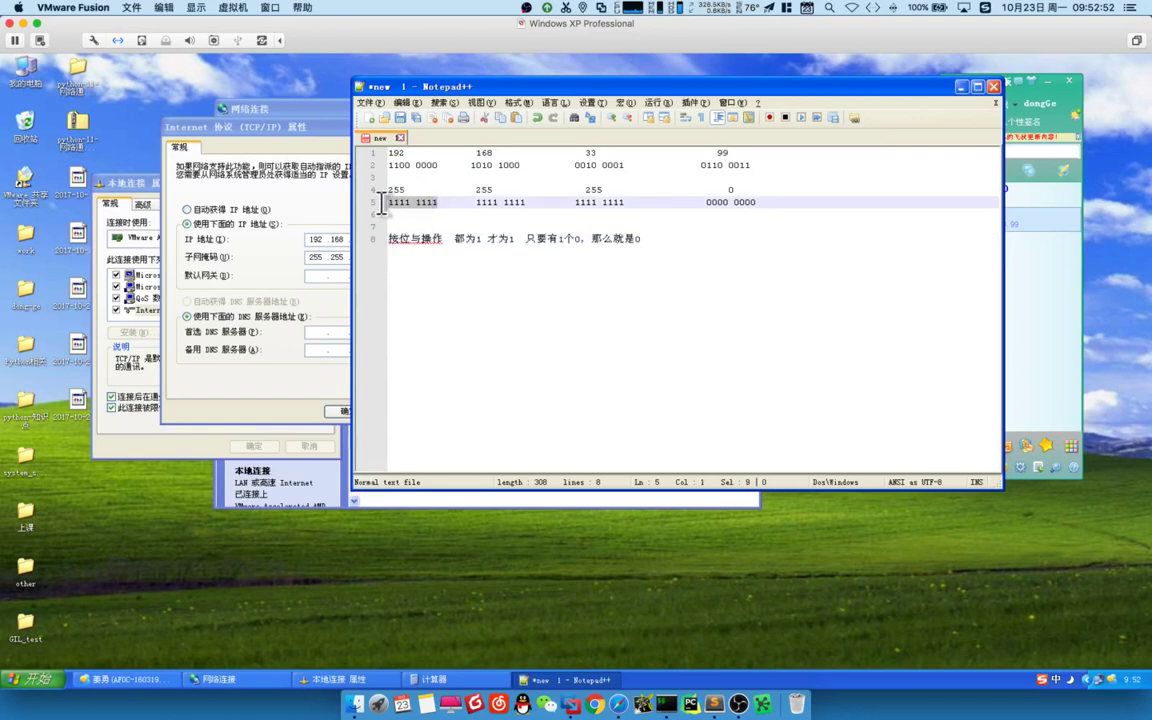
# Compare the first octet of the IP address on line 2 with the mask's first octet on line 5, bit by bit.
pyautogui.click(396, 224)
pyautogui.click(395, 204)
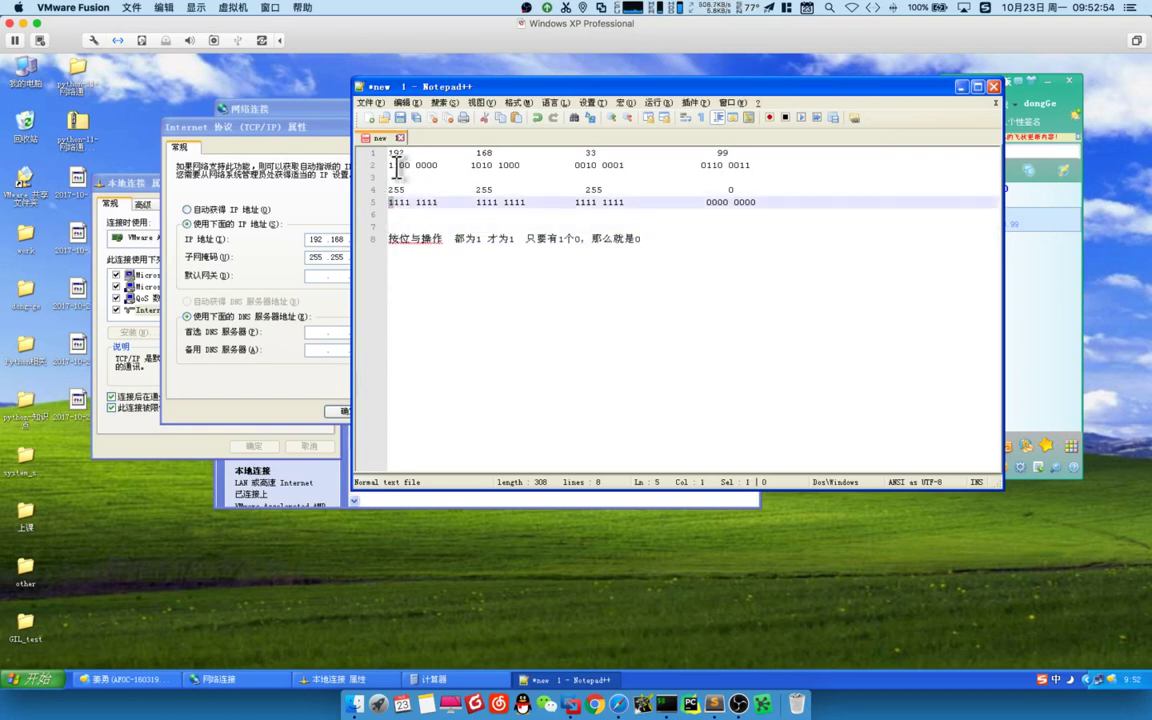
pyautogui.click(399, 166)
pyautogui.moveTo(399, 166); pyautogui.dragTo(400, 201)
pyautogui.click(408, 214)
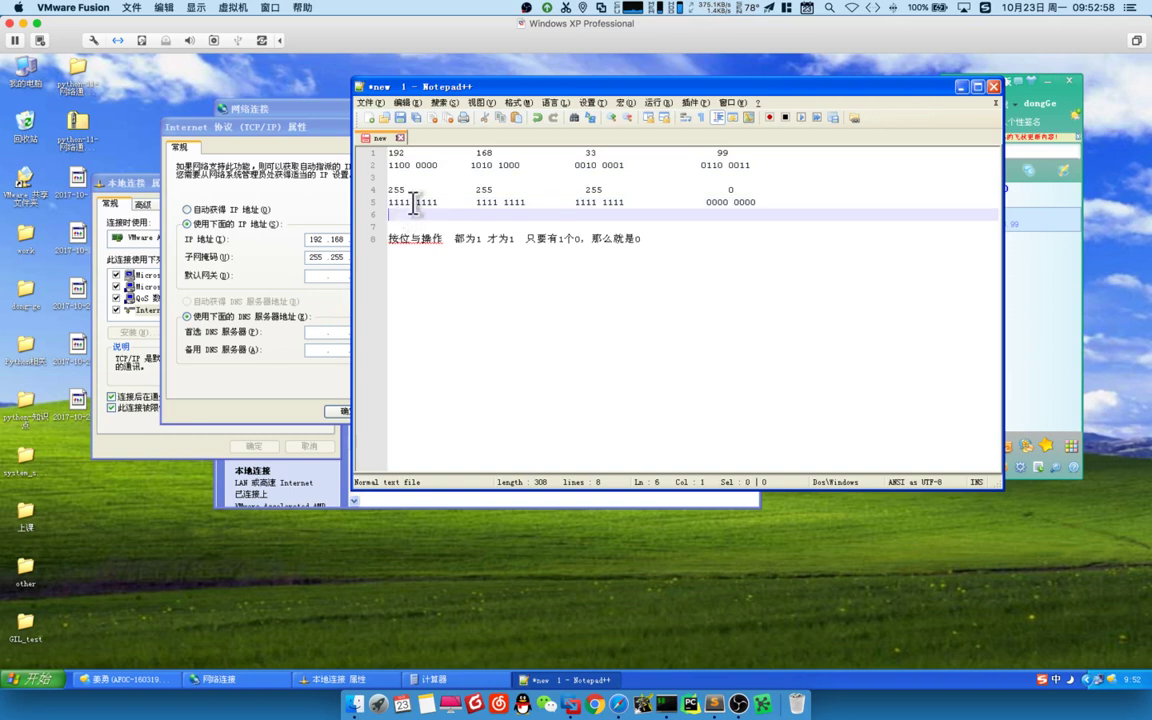
pyautogui.press('ctrl+super+a')
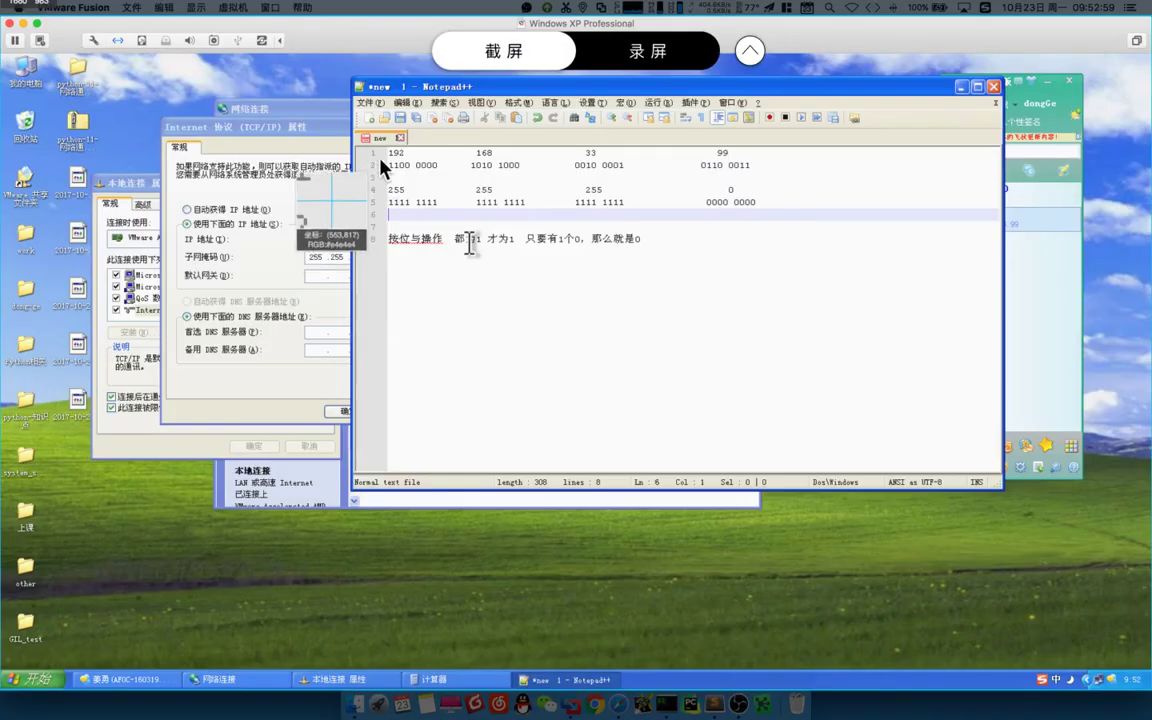
pyautogui.moveTo(382, 156)
pyautogui.mouseDown()
pyautogui.moveTo(399, 237)
pyautogui.moveTo(392, 214)
pyautogui.mouseUp()
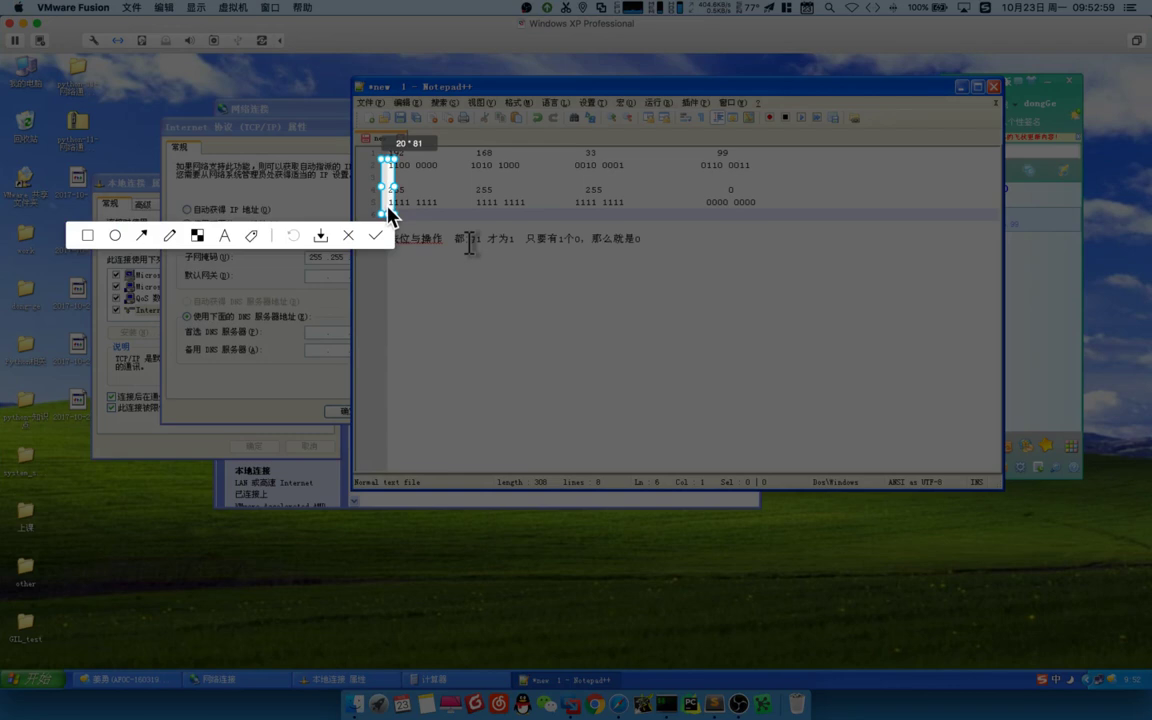
pyautogui.moveTo(388, 210); pyautogui.dragTo(434, 216)
pyautogui.press('Escape')
# Add blank lines below the rule on line 8 and write the first AND result 1100 0000 on line 11.
pyautogui.click(470, 240)
pyautogui.click(645, 251)
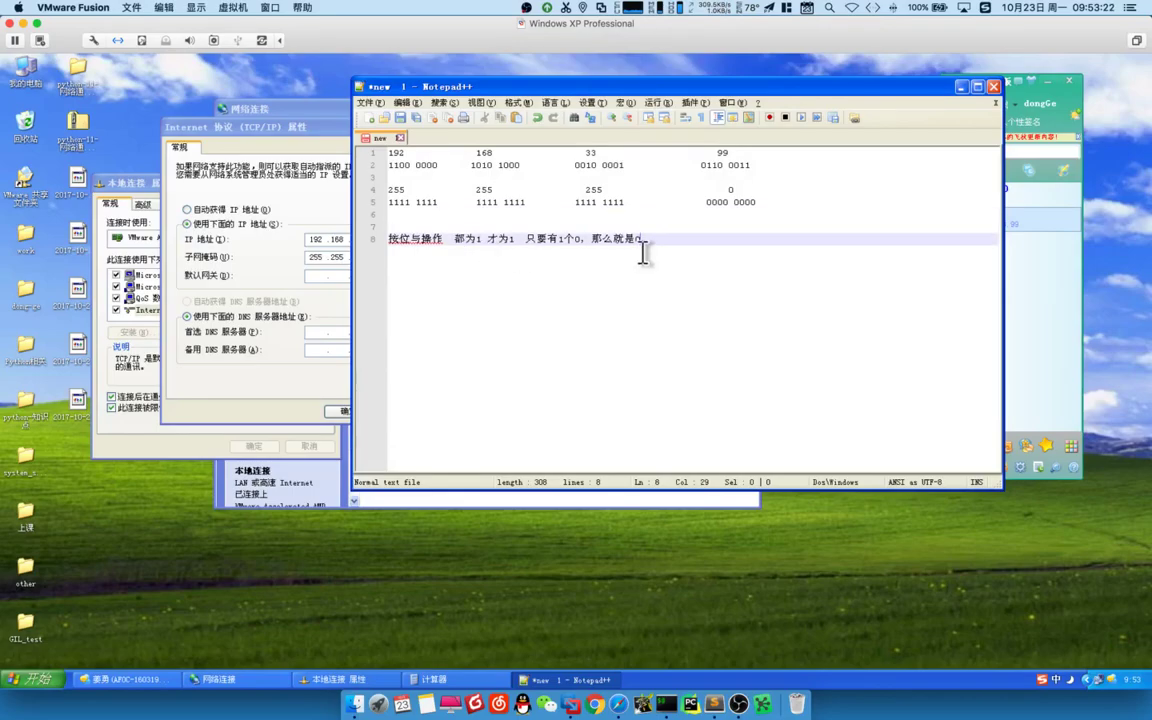
pyautogui.press('Return')
pyautogui.press('Return')
pyautogui.press('Return')
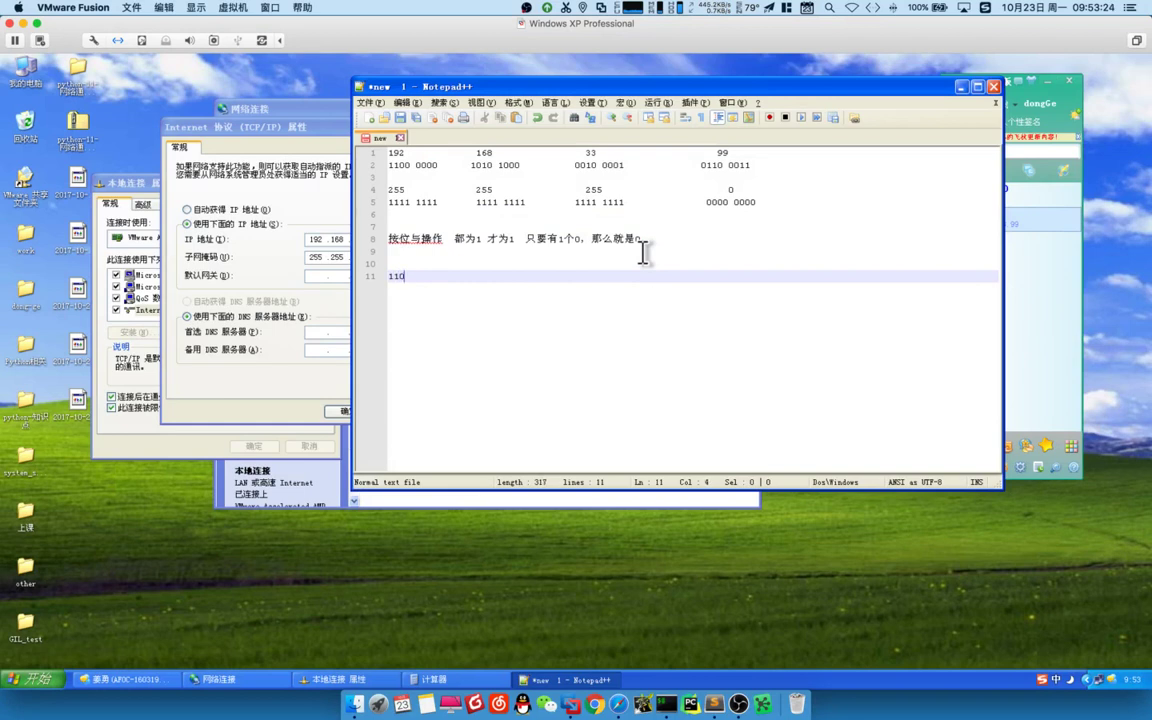
pyautogui.write('1100 0000')
# AND the second and third octets of lines 2 and 5, adding 1010 1000 and 0010 0001 to line 11.
pyautogui.moveTo(476, 202); pyautogui.dragTo(525, 202)
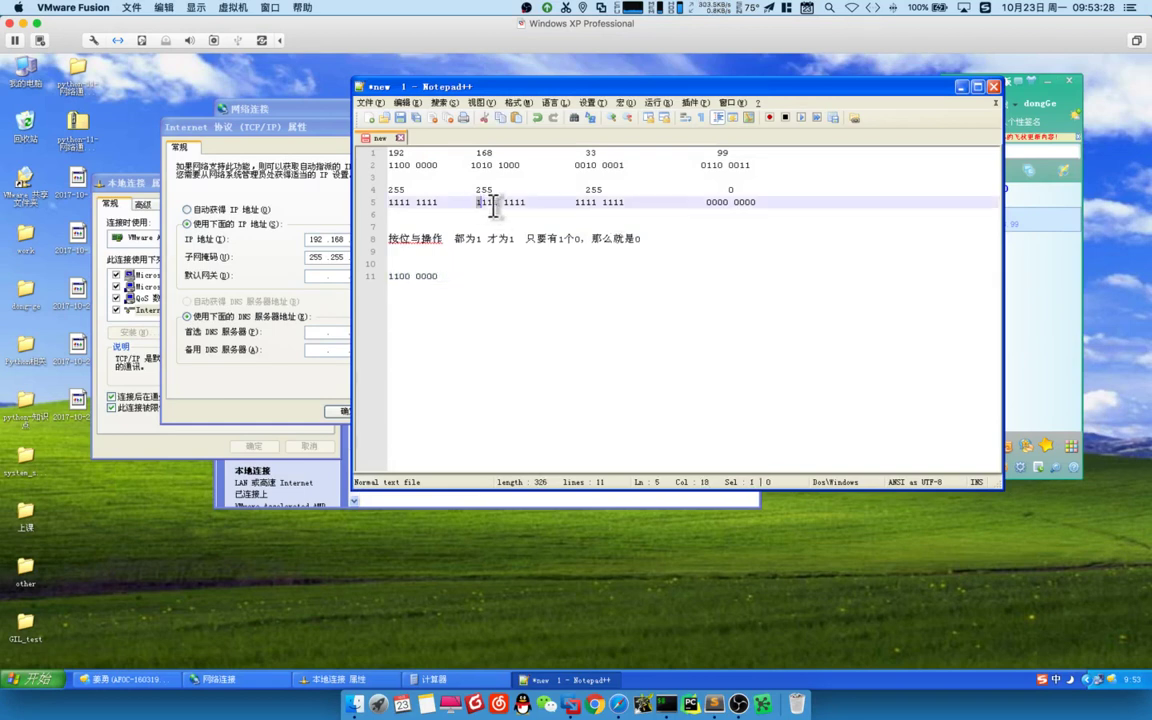
pyautogui.click(454, 152)
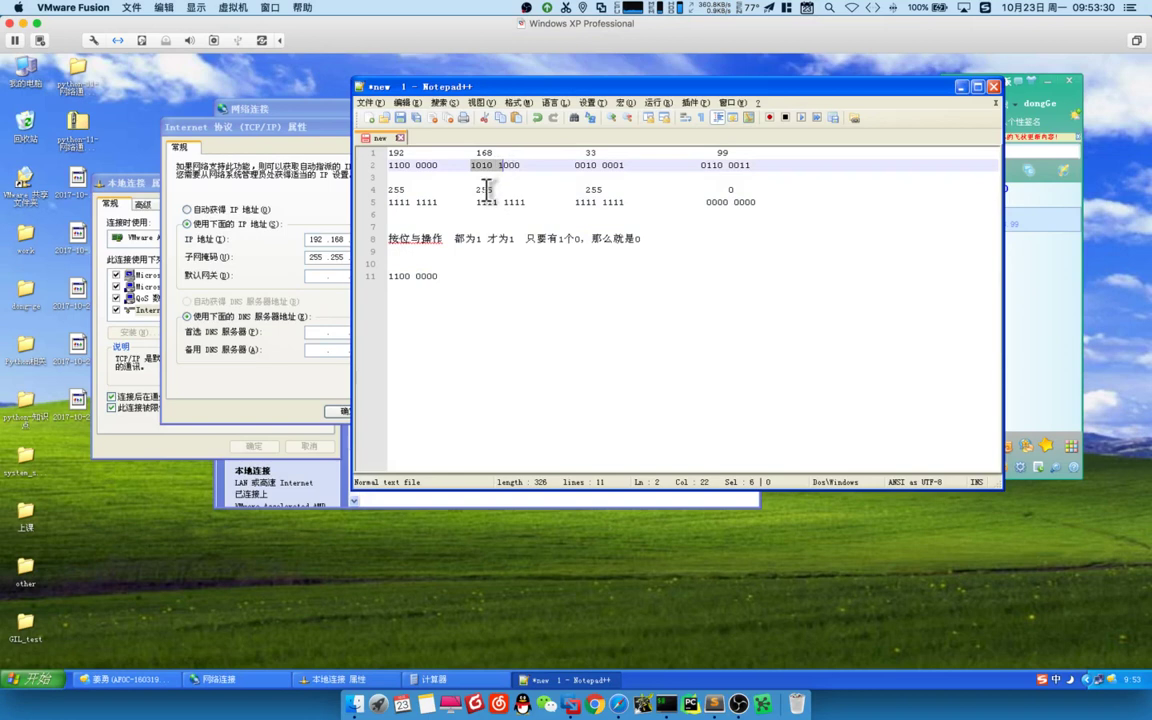
pyautogui.click(478, 186)
pyautogui.click(474, 167)
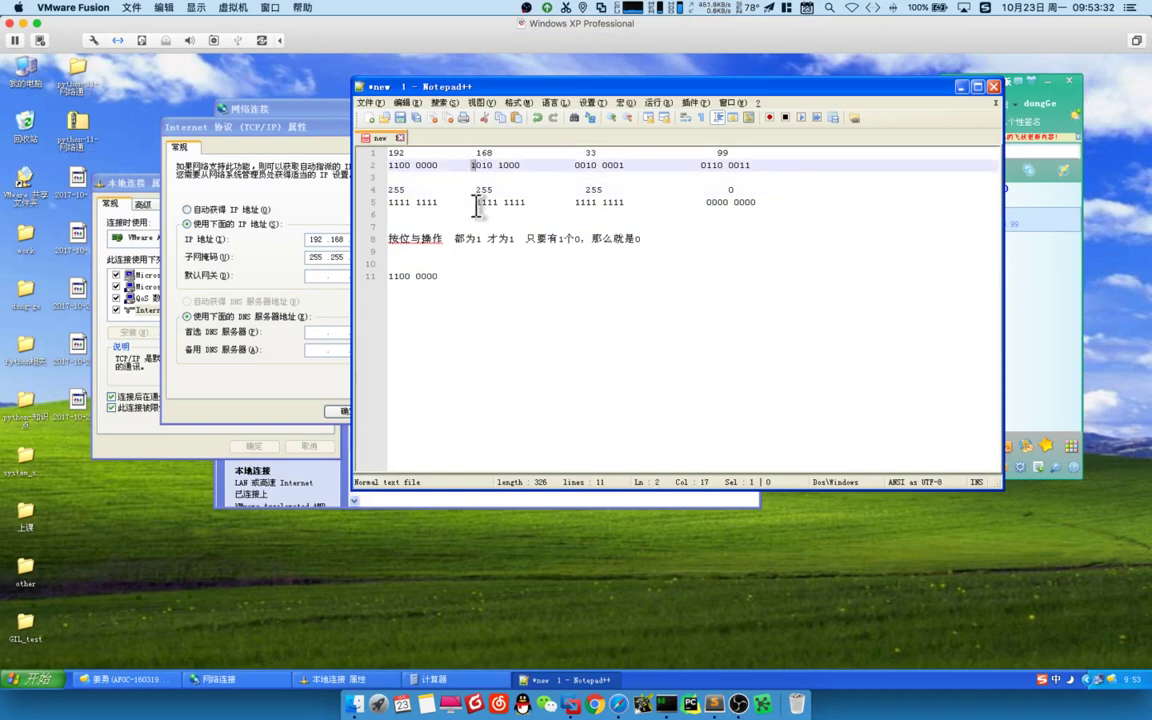
pyautogui.moveTo(476, 201); pyautogui.dragTo(480, 200)
pyautogui.click(479, 162)
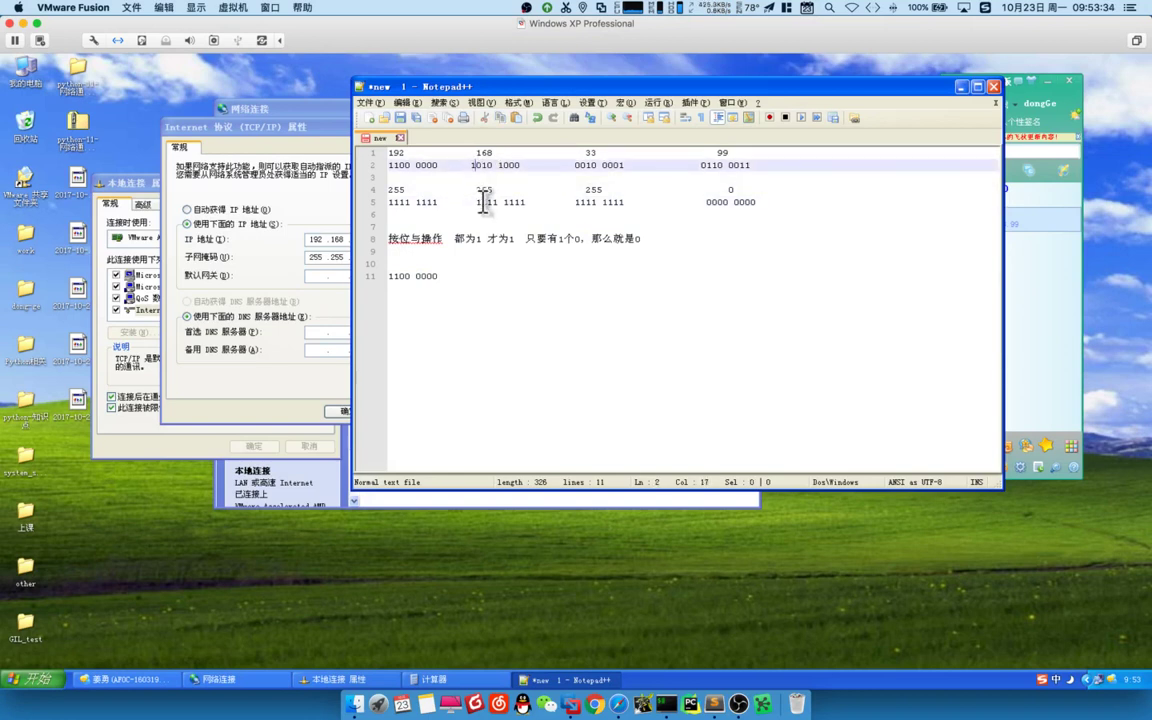
pyautogui.click(479, 199)
pyautogui.click(482, 165)
pyautogui.click(487, 201)
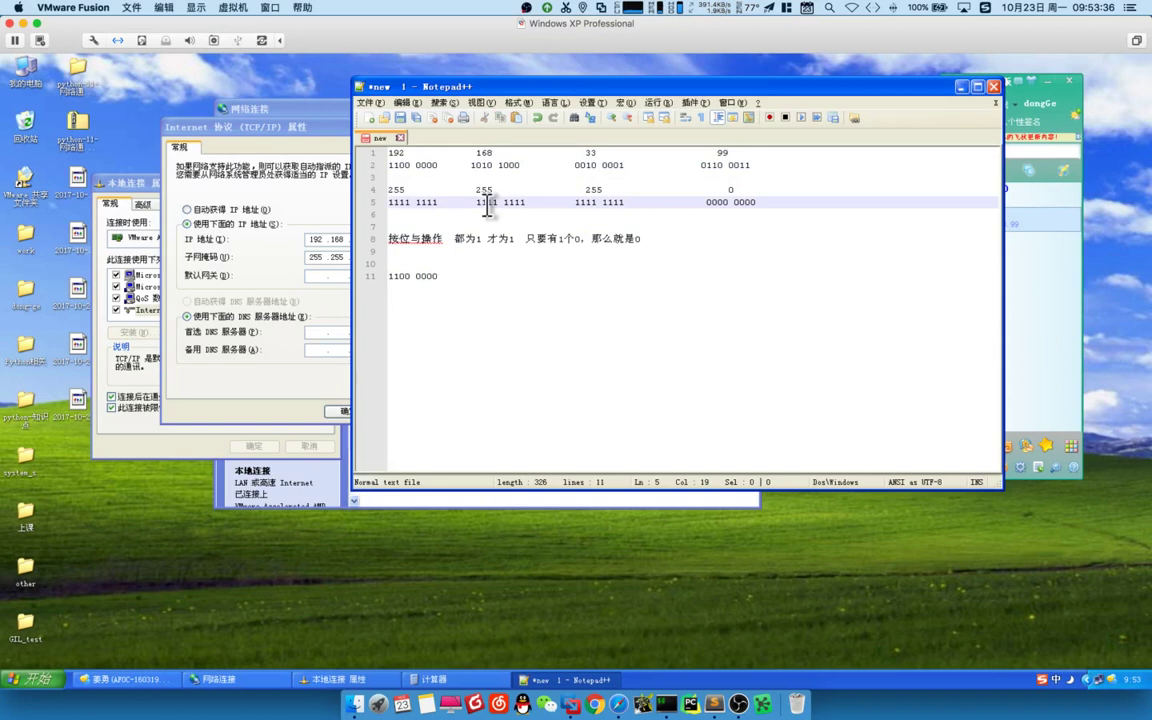
pyautogui.click(546, 273)
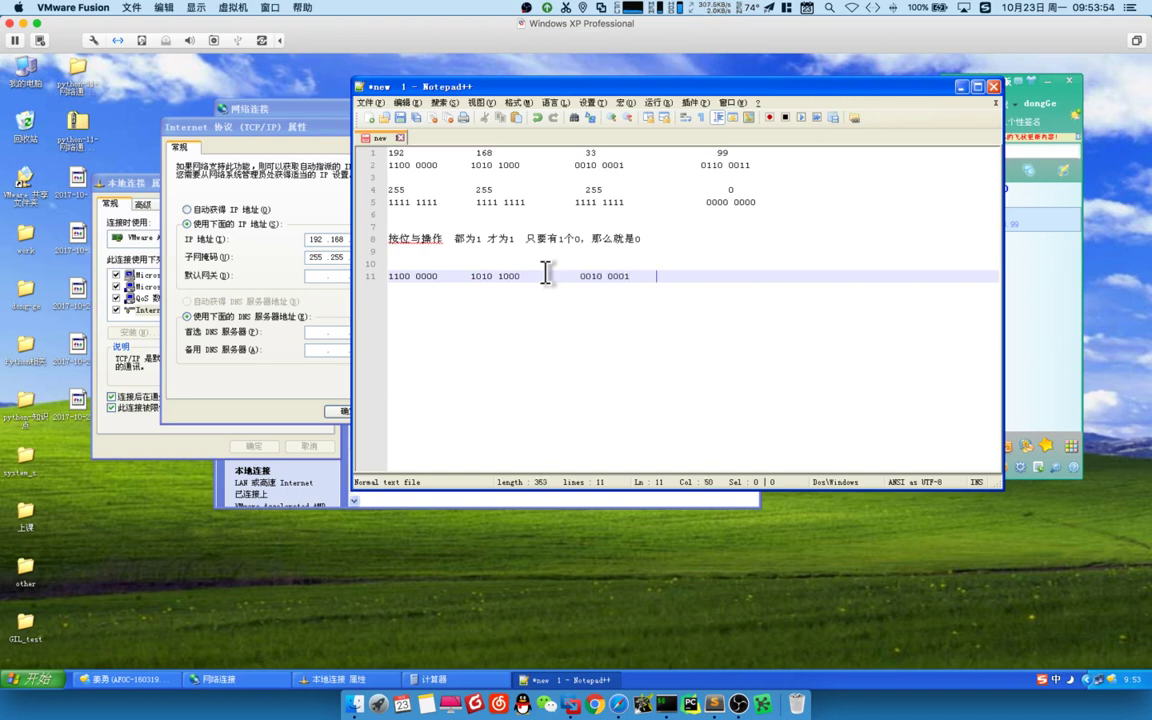
# AND the fourth octets of lines 2 and 5, adding 0000 0000 to line 11 beneath the mask's last octet.
pyautogui.press('Left')
pyautogui.press('Left')
pyautogui.press('Left')
pyautogui.press('Left')
pyautogui.press('Left')
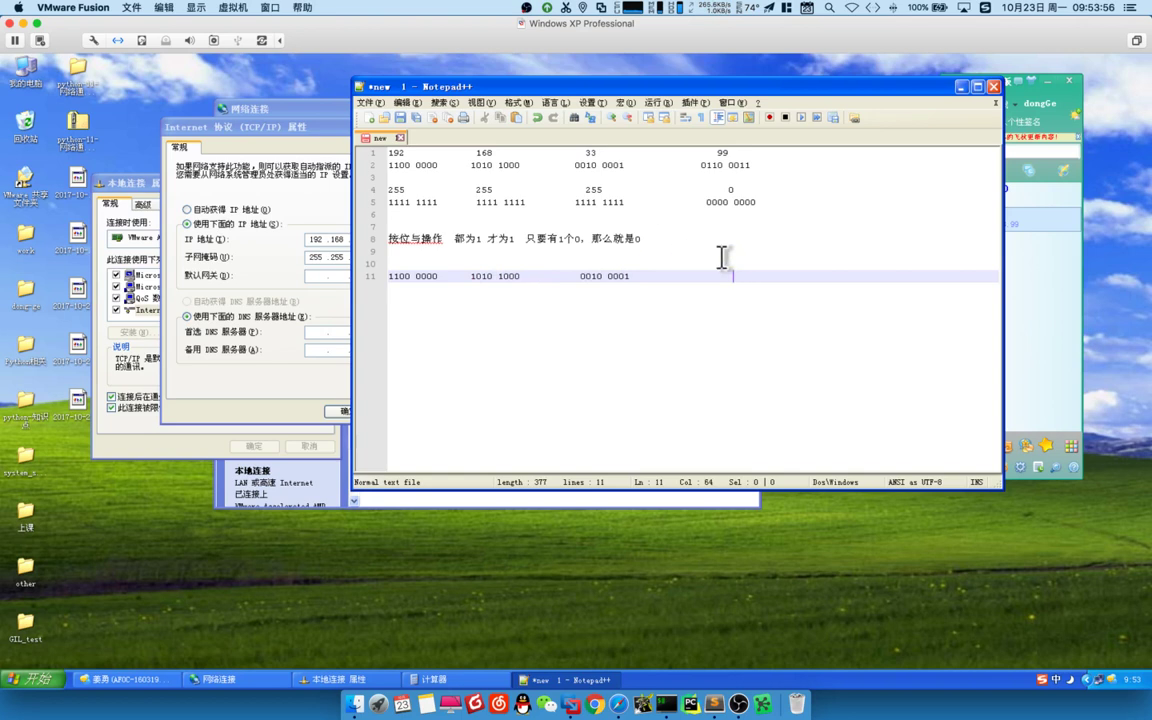
pyautogui.moveTo(704, 203); pyautogui.dragTo(756, 203)
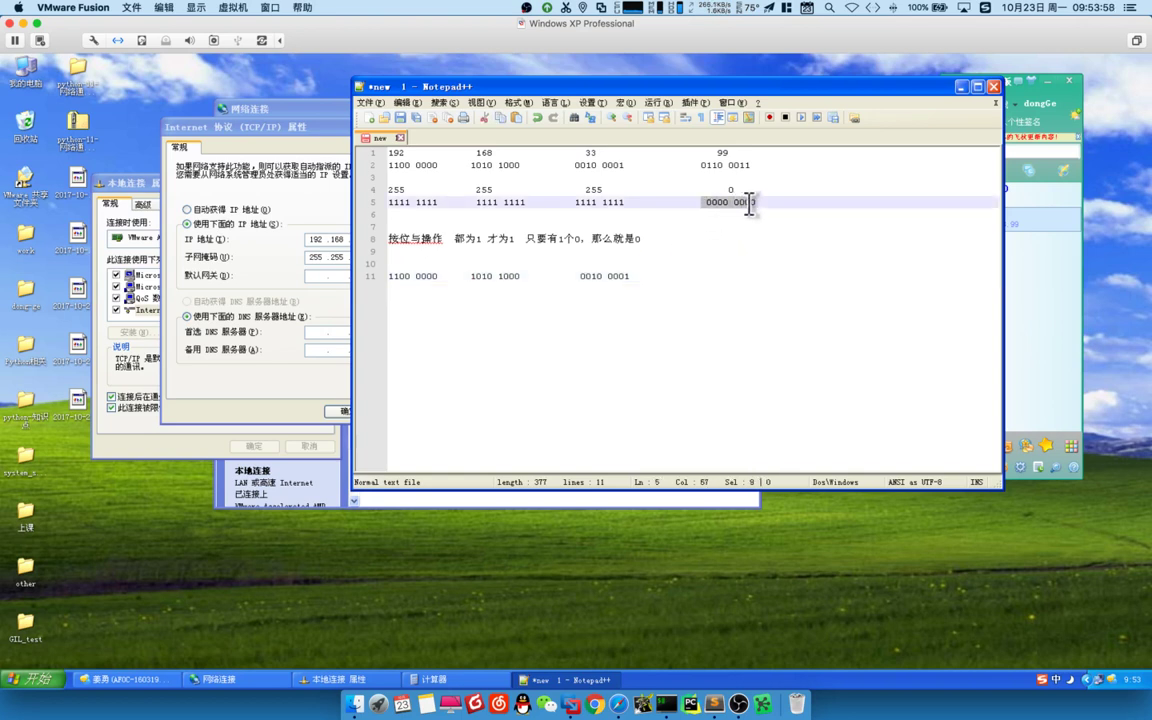
pyautogui.click(694, 164)
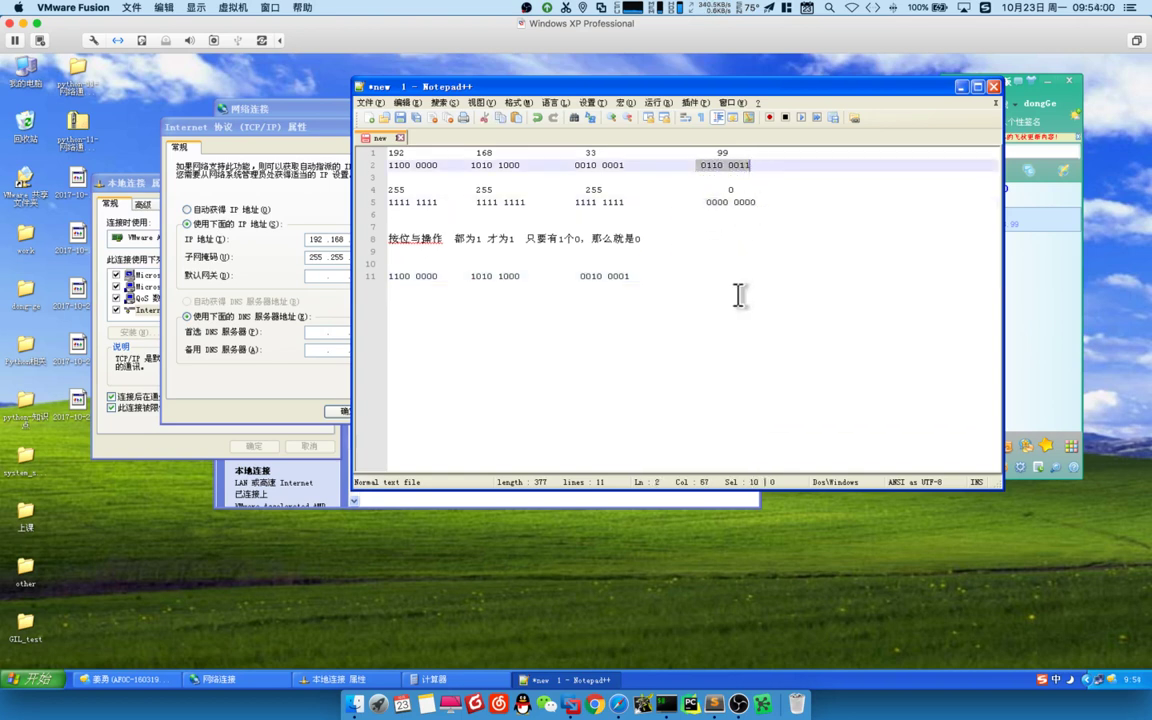
pyautogui.click(716, 279)
pyautogui.press('Left')
pyautogui.press('Left')
pyautogui.press('Left')
pyautogui.press('Left')
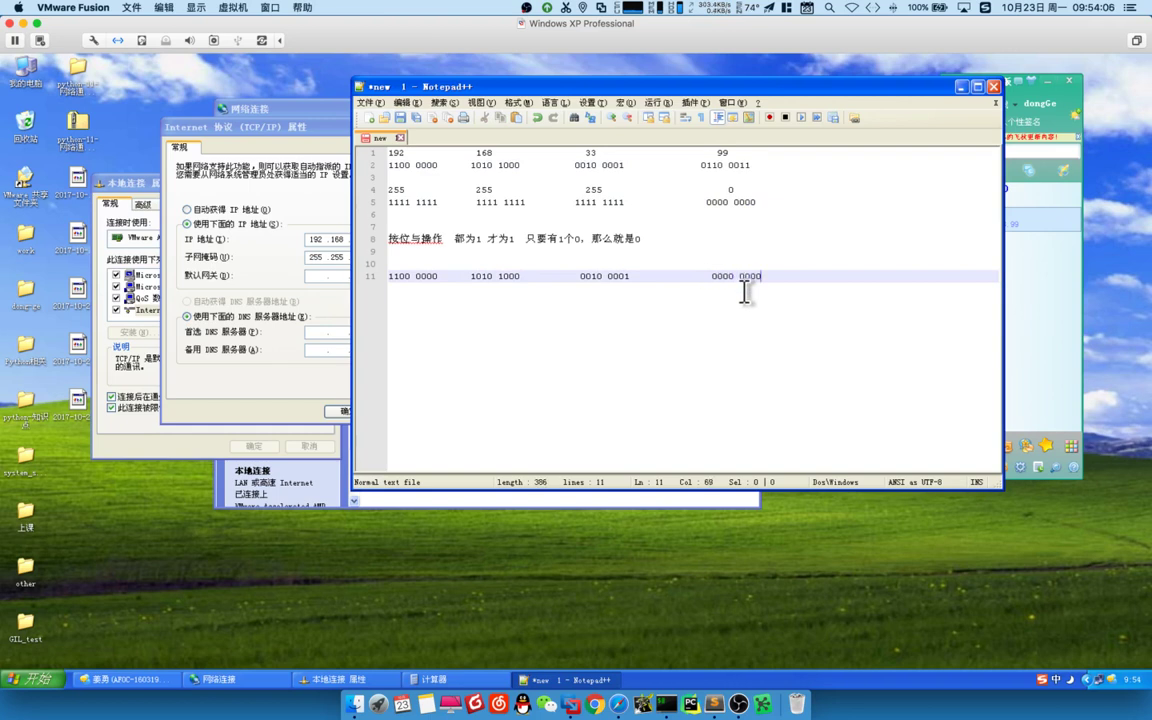
# Write the decimal equivalents 192, 168, 33 and 0 on line 13, spaced out beneath the binary result.
pyautogui.click(579, 278)
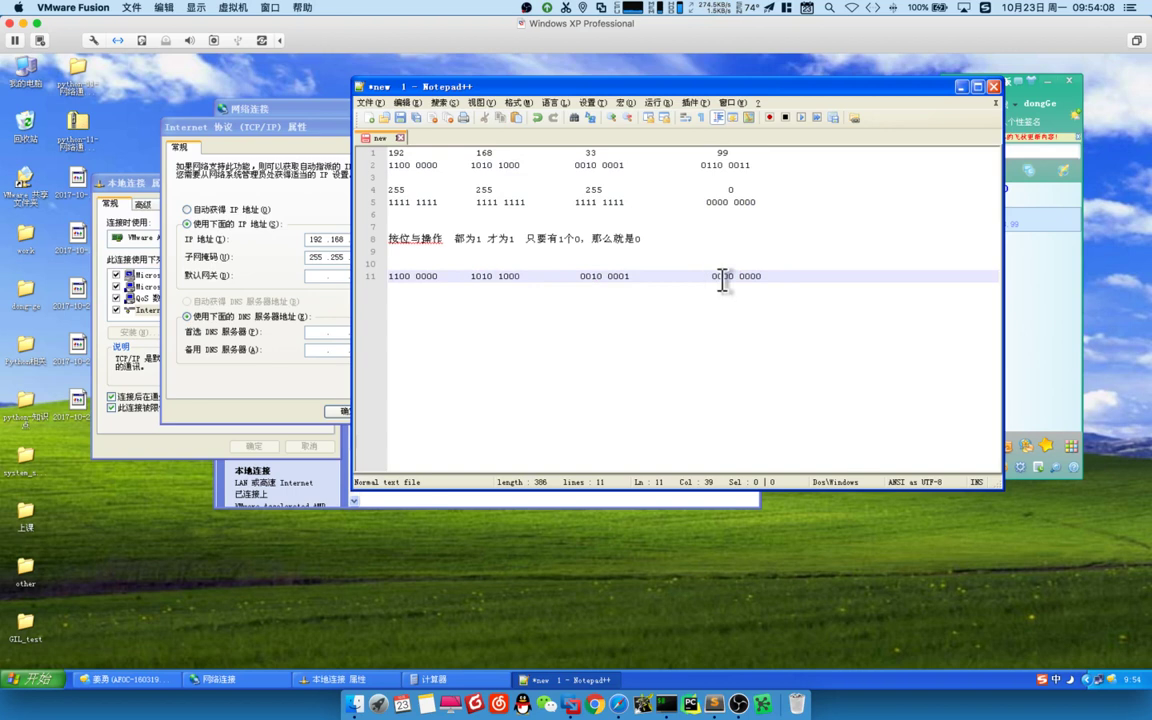
pyautogui.click(786, 279)
pyautogui.press('Return')
pyautogui.press('Return')
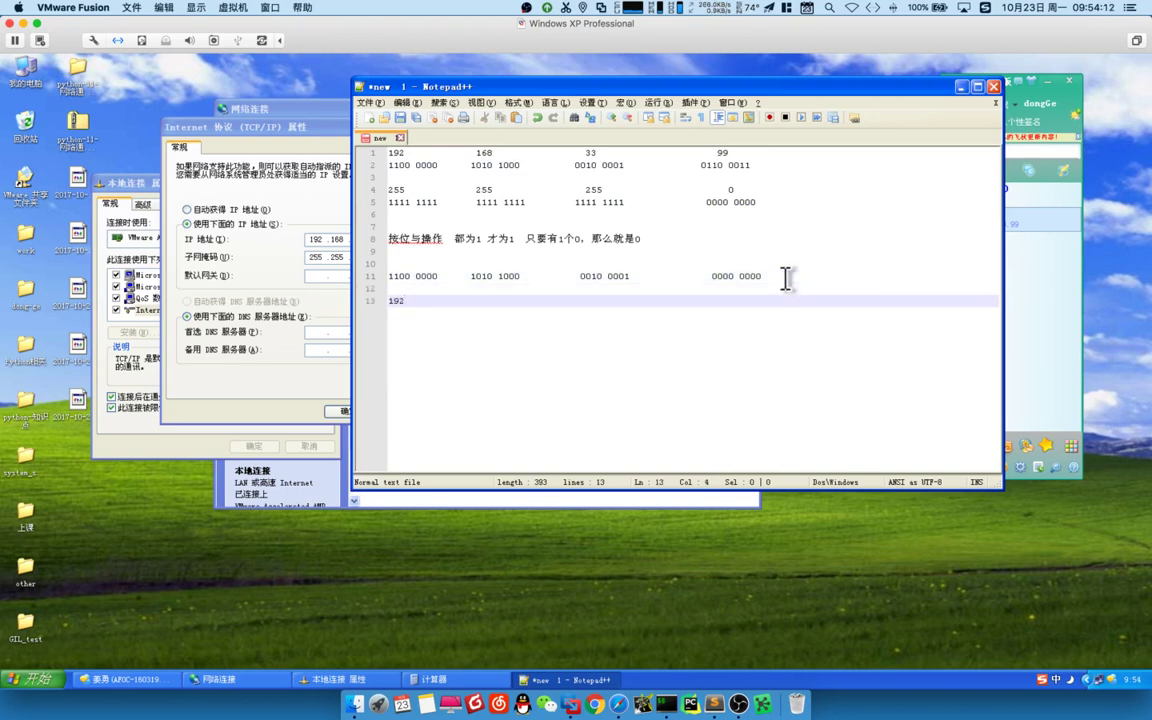
pyautogui.write('192')
# Write the network address 192.168.33.0 on line 15 and select its 192.168.33 part.
pyautogui.press('Return')
pyautogui.press('Return')
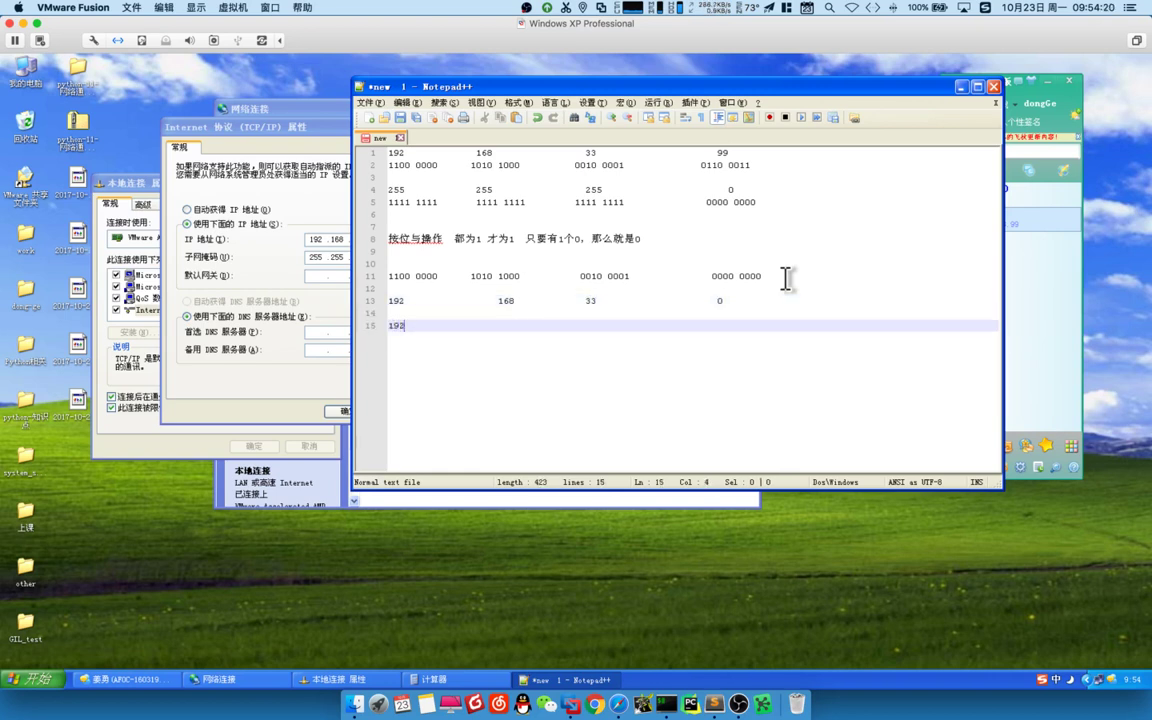
pyautogui.write('192.168.33.0')
pyautogui.click(441, 325)
pyautogui.moveTo(441, 325); pyautogui.dragTo(378, 328)
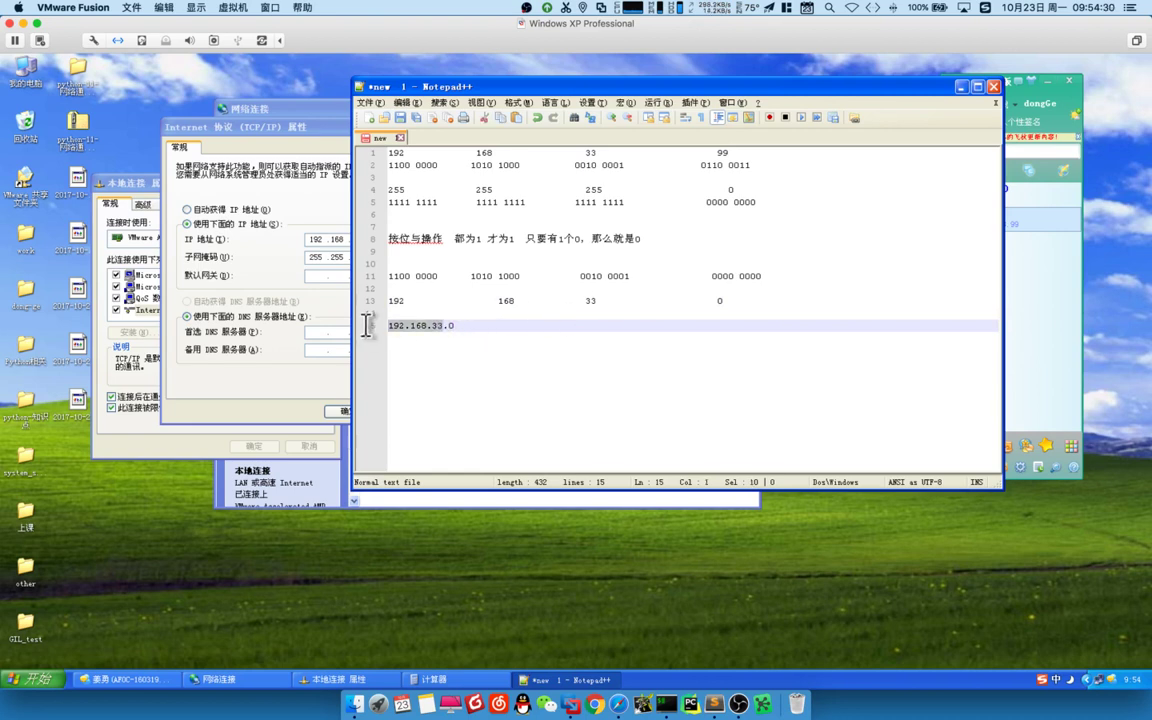
# Highlight the final 0 of 192.168.33.0 on line 15, and move the Notepad++ window lower on the desktop.
pyautogui.click(448, 337)
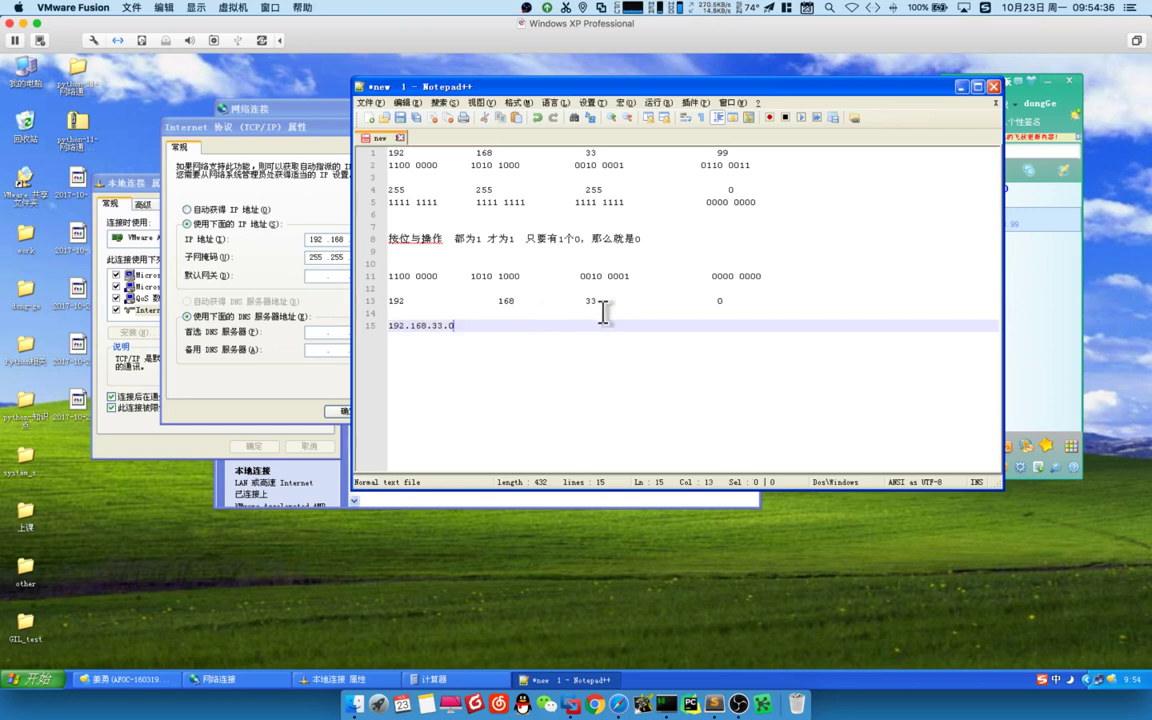
pyautogui.moveTo(447, 326); pyautogui.dragTo(465, 327)
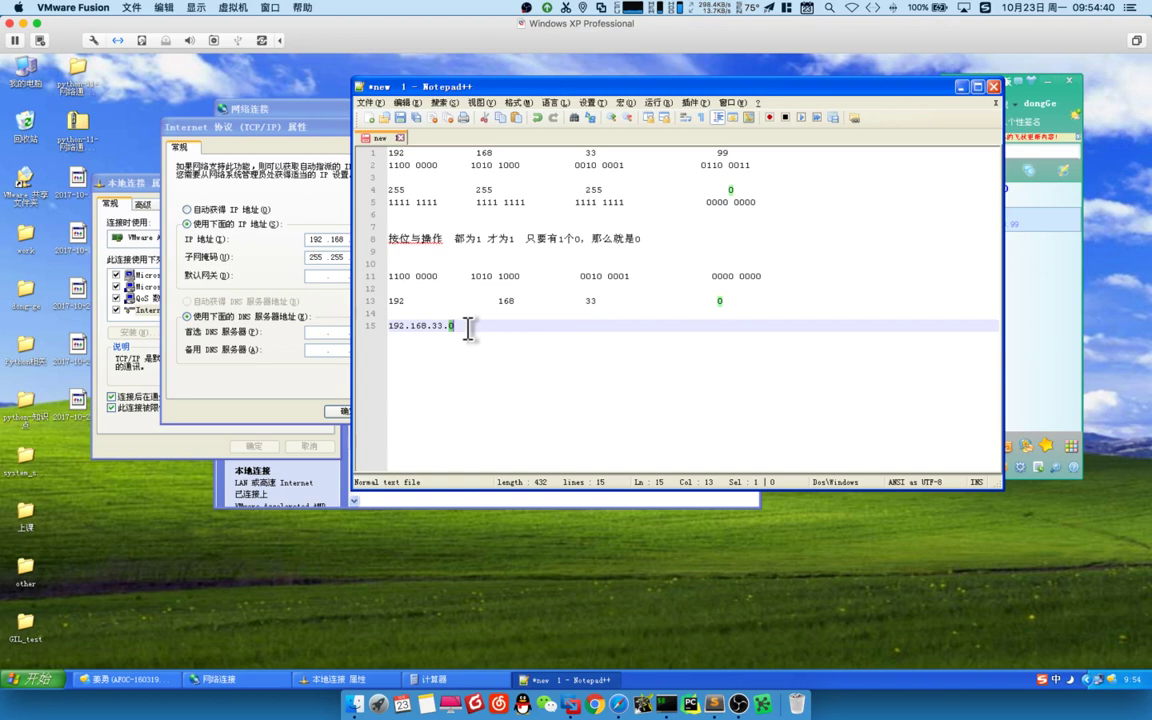
pyautogui.click(468, 327)
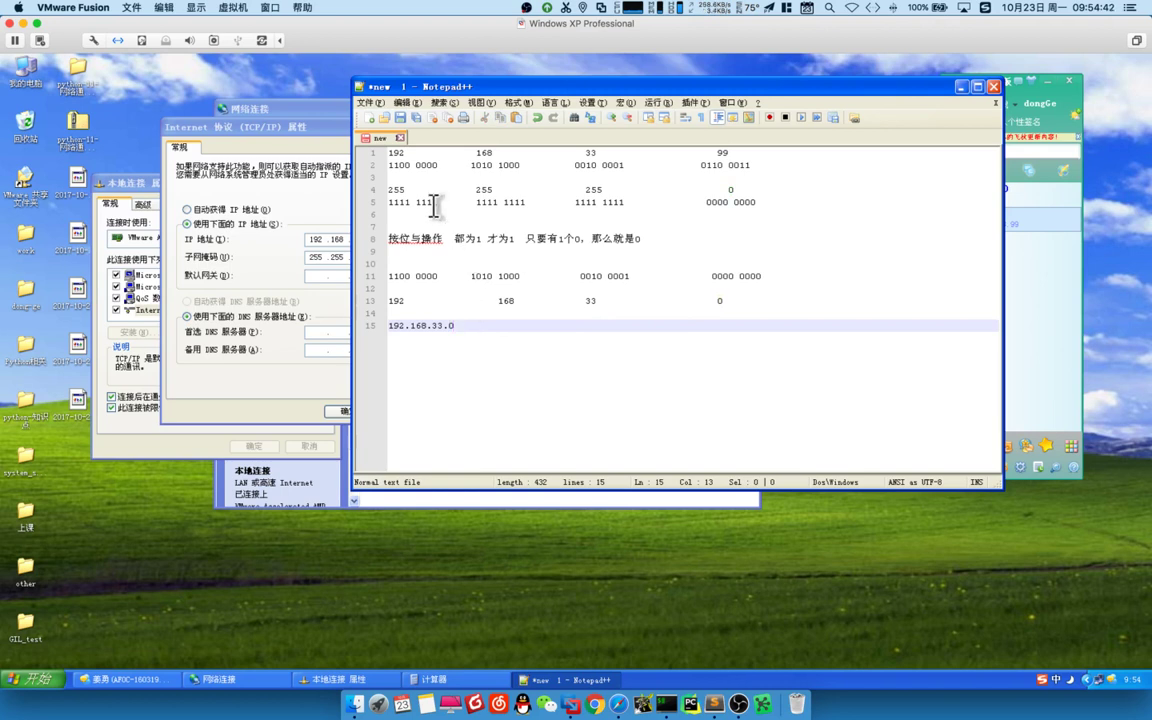
pyautogui.moveTo(398, 85); pyautogui.dragTo(388, 172)
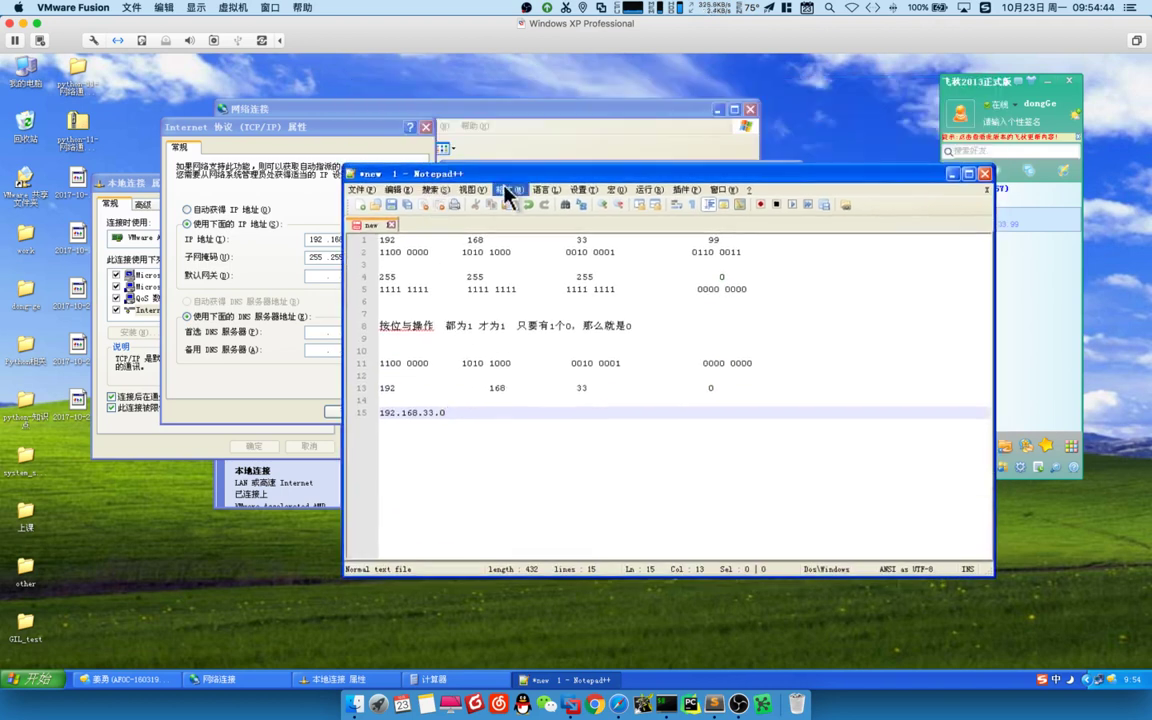
# Switch to Safari and capture a screen region around the PC3–PC4 diagram, ready for freehand drawing with the red pen.
pyautogui.hotkey('ctrl', 'Right')
pyautogui.hscroll(-3, 400, 204)
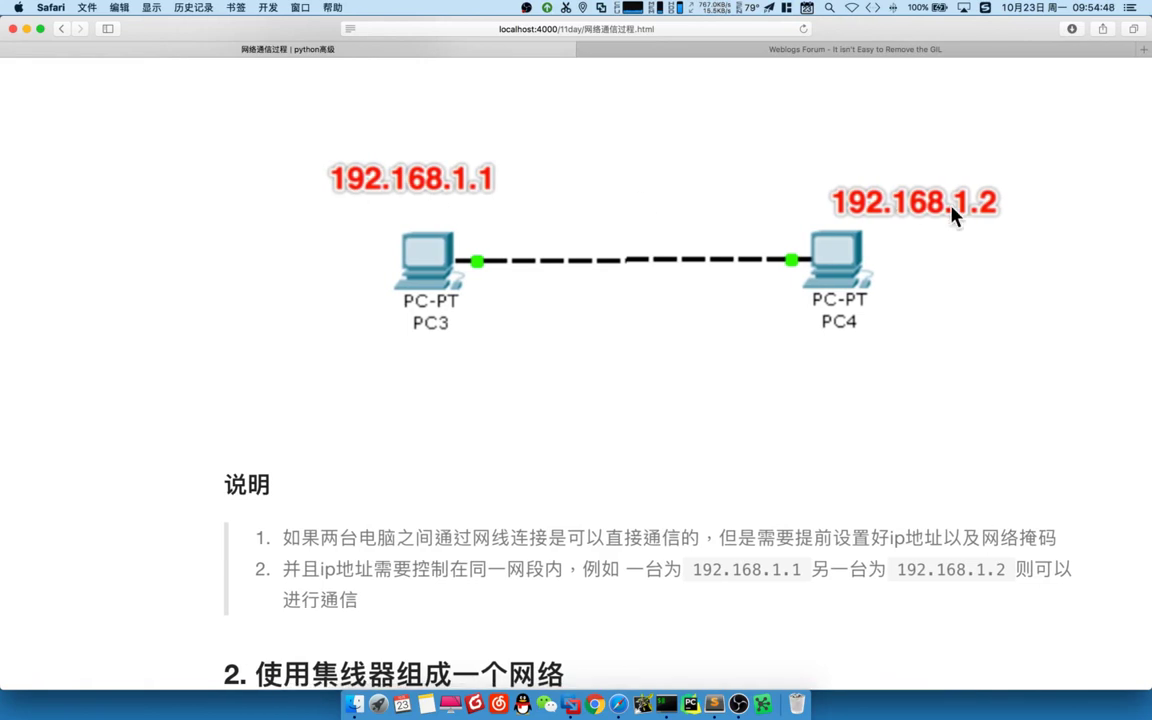
pyautogui.hscroll(-1, 956, 213)
pyautogui.hscroll(-1, 608, 219)
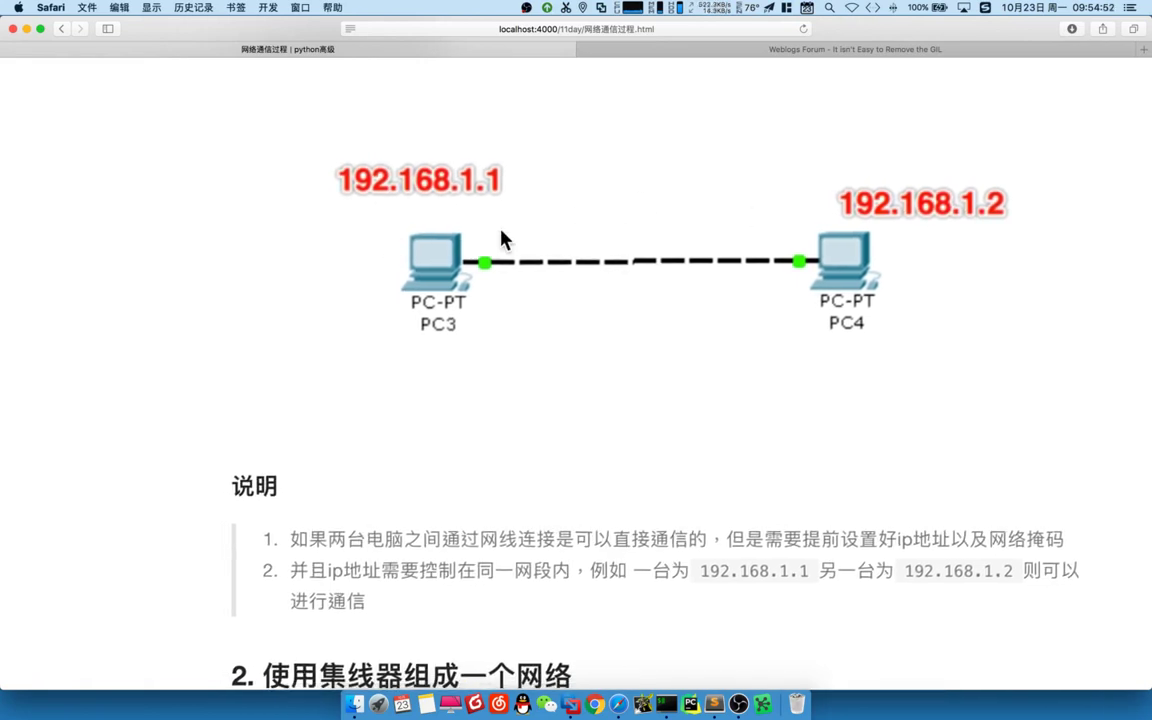
pyautogui.hscroll(5, 504, 241)
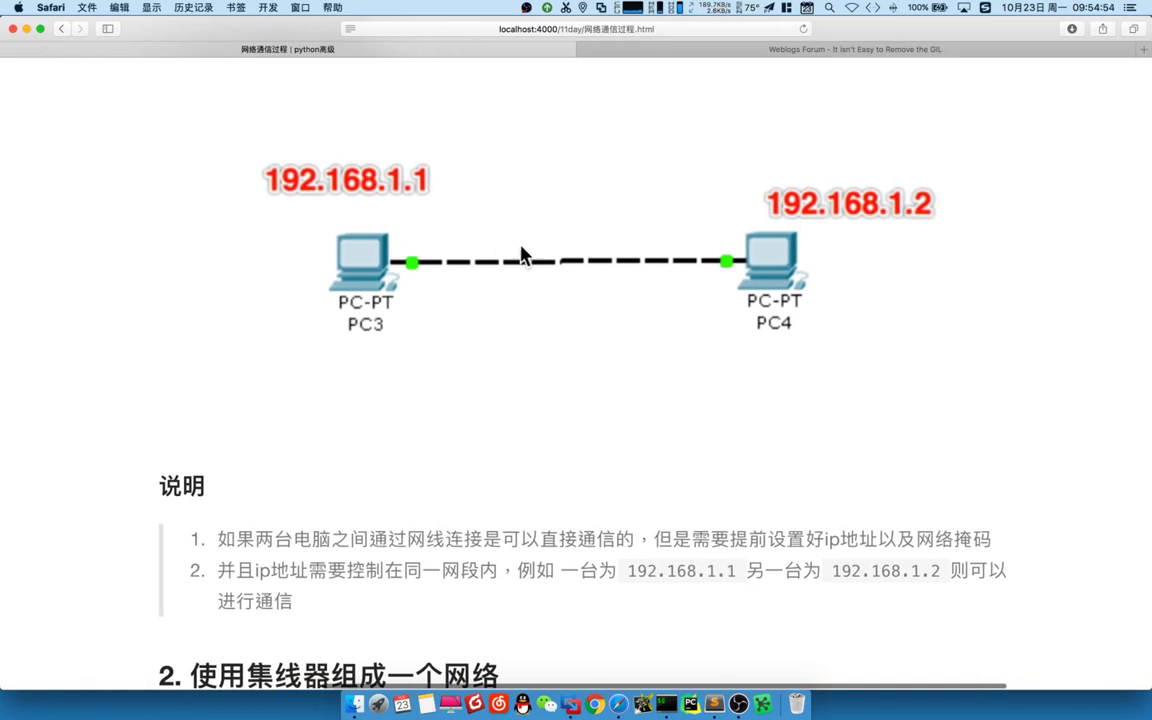
pyautogui.scroll(-2, 510, 256)
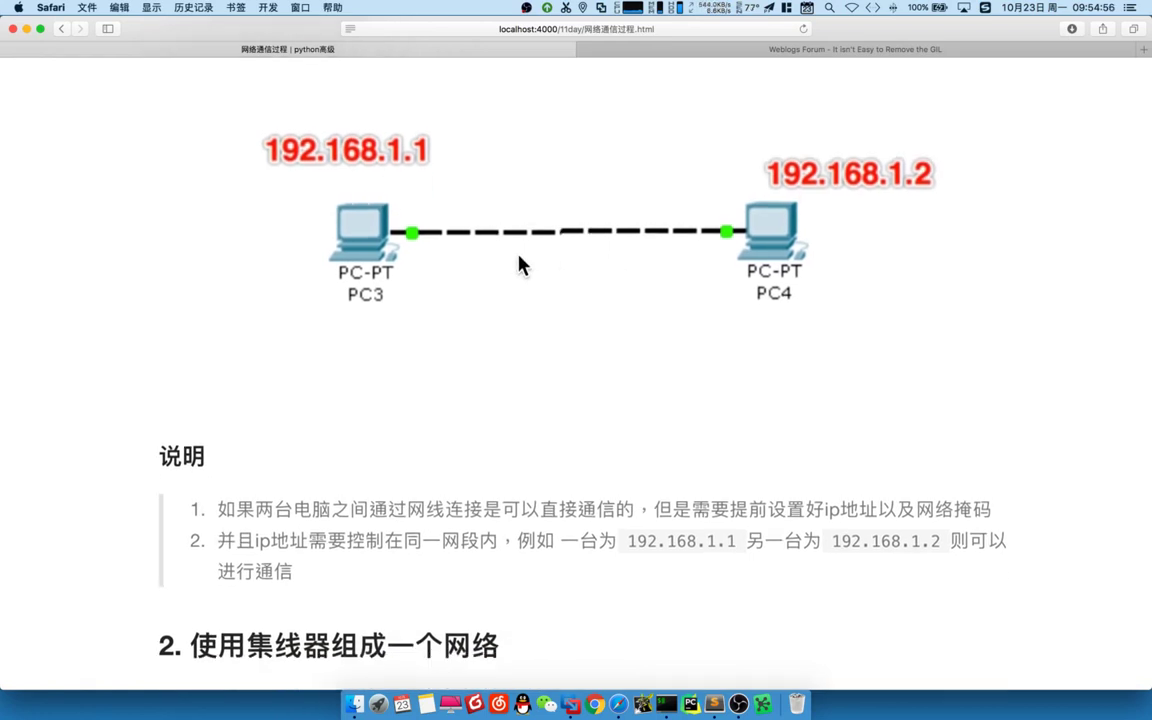
pyautogui.press('ctrl+super+a')
pyautogui.moveTo(1016, 323); pyautogui.dragTo(1114, 377)
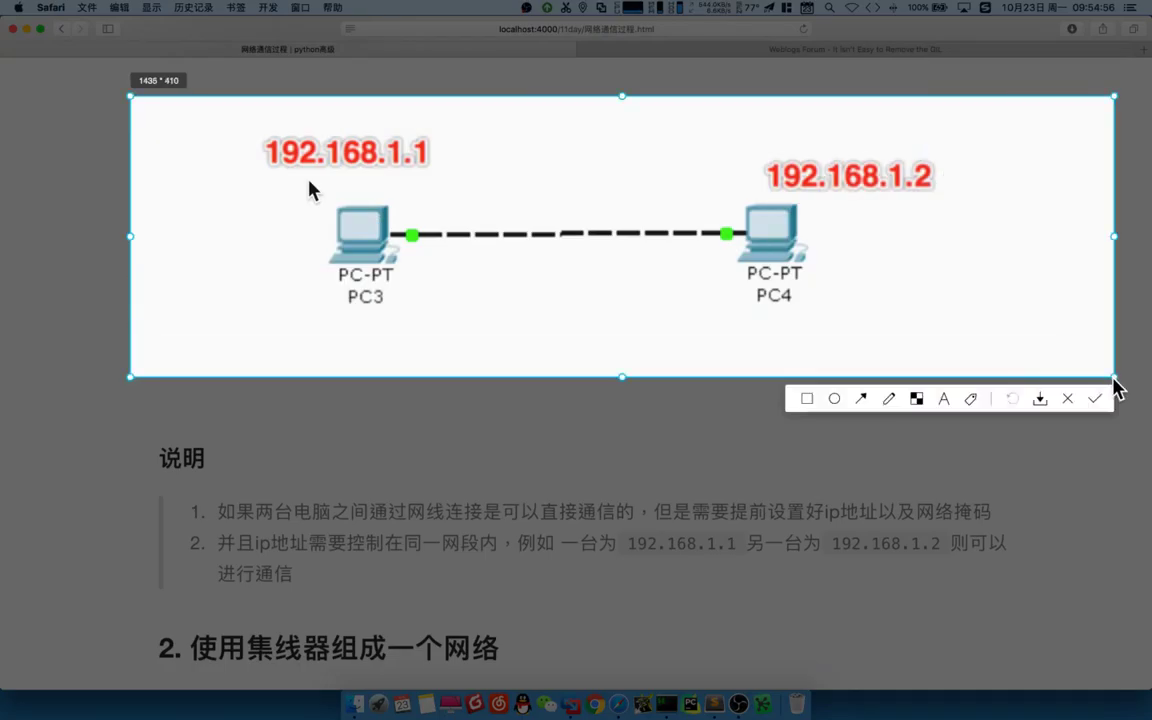
pyautogui.click(888, 398)
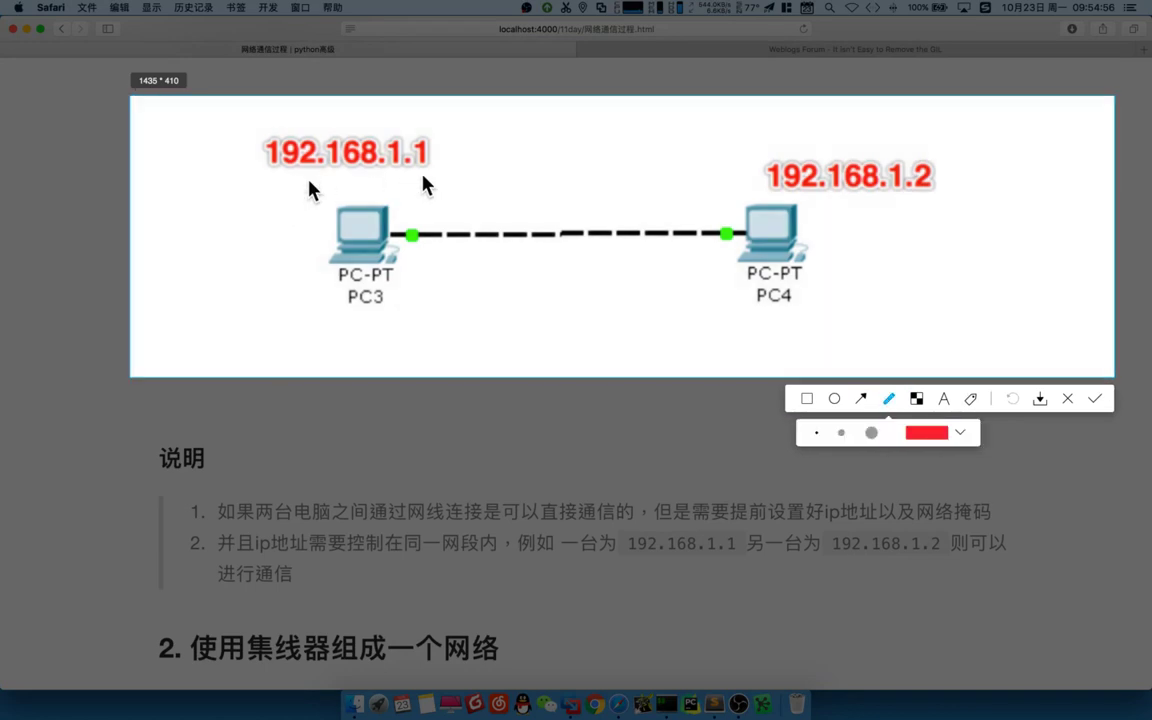
# Strike out the final 2 of 192.168.1.2, and annotate the underlined 192.168.1.1 with the handwritten notes 0~255 and 256.
pyautogui.moveTo(265, 172); pyautogui.dragTo(474, 174)
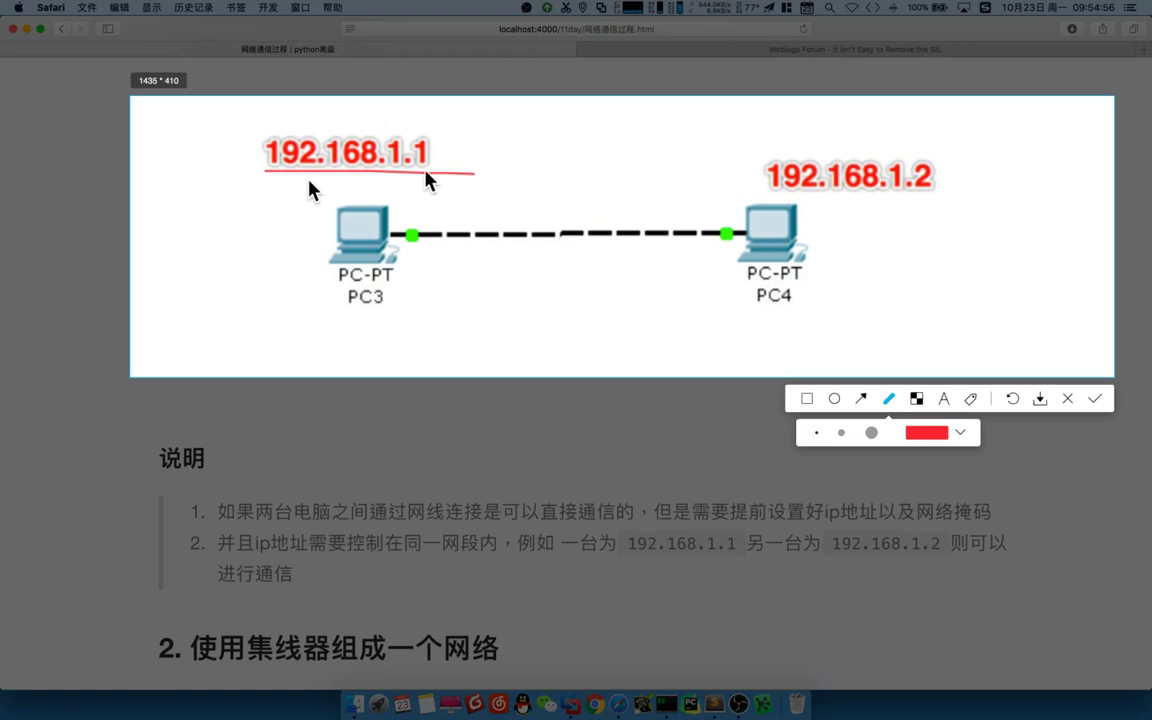
pyautogui.moveTo(899, 151); pyautogui.dragTo(952, 203)
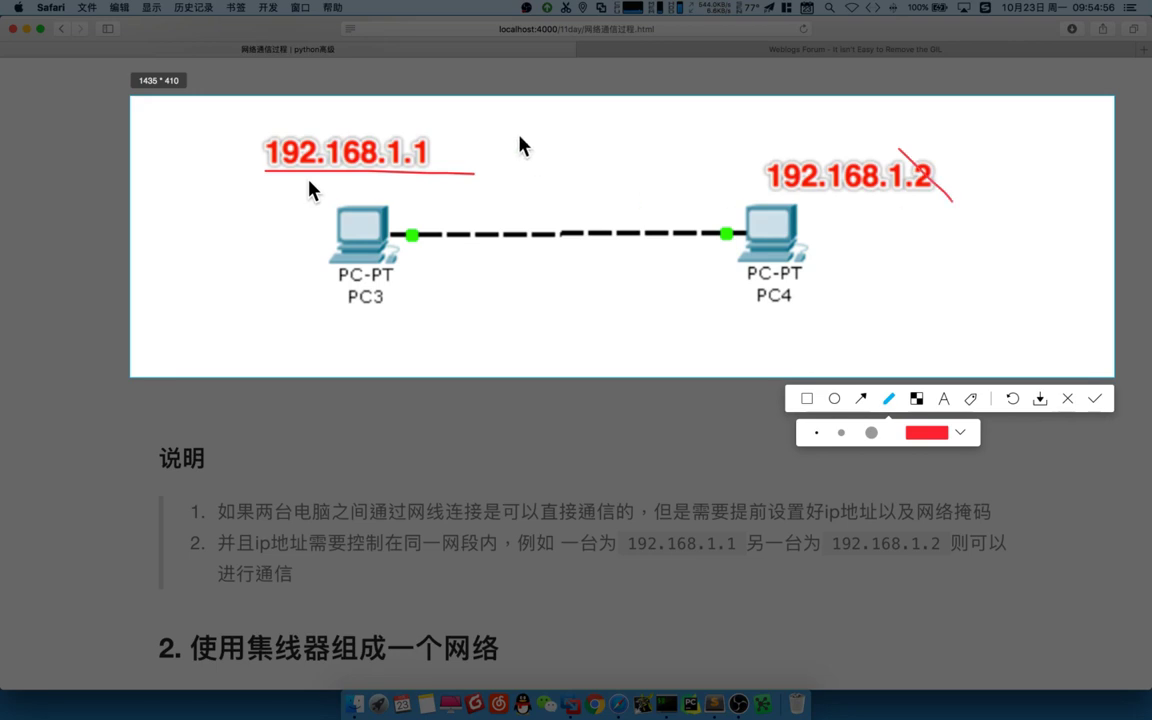
pyautogui.moveTo(512, 128)
pyautogui.mouseDown()
pyautogui.moveTo(514, 160)
pyautogui.moveTo(548, 158)
pyautogui.moveTo(575, 120)
pyautogui.moveTo(595, 158)
pyautogui.moveTo(612, 122)
pyautogui.mouseUp()
pyautogui.moveTo(465, 124)
pyautogui.mouseDown()
pyautogui.moveTo(455, 146)
pyautogui.moveTo(466, 125)
pyautogui.moveTo(494, 144)
pyautogui.moveTo(506, 138)
pyautogui.moveTo(432, 166)
pyautogui.moveTo(446, 172)
pyautogui.mouseUp()
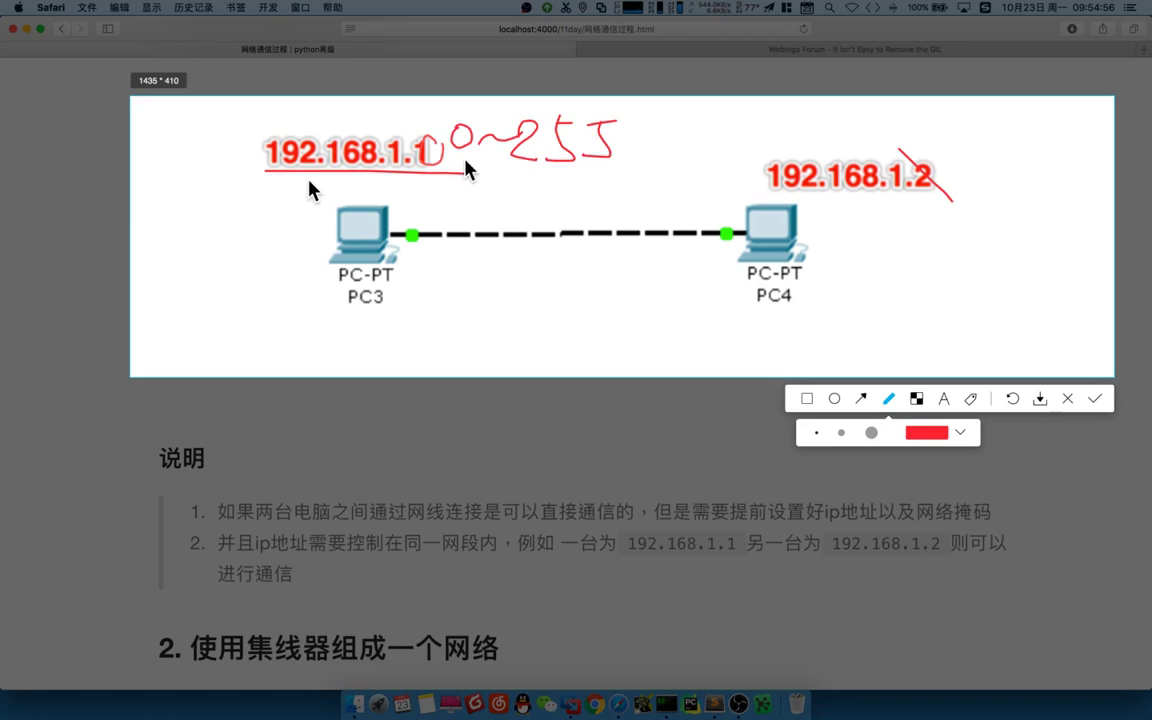
pyautogui.moveTo(447, 208); pyautogui.dragTo(636, 176)
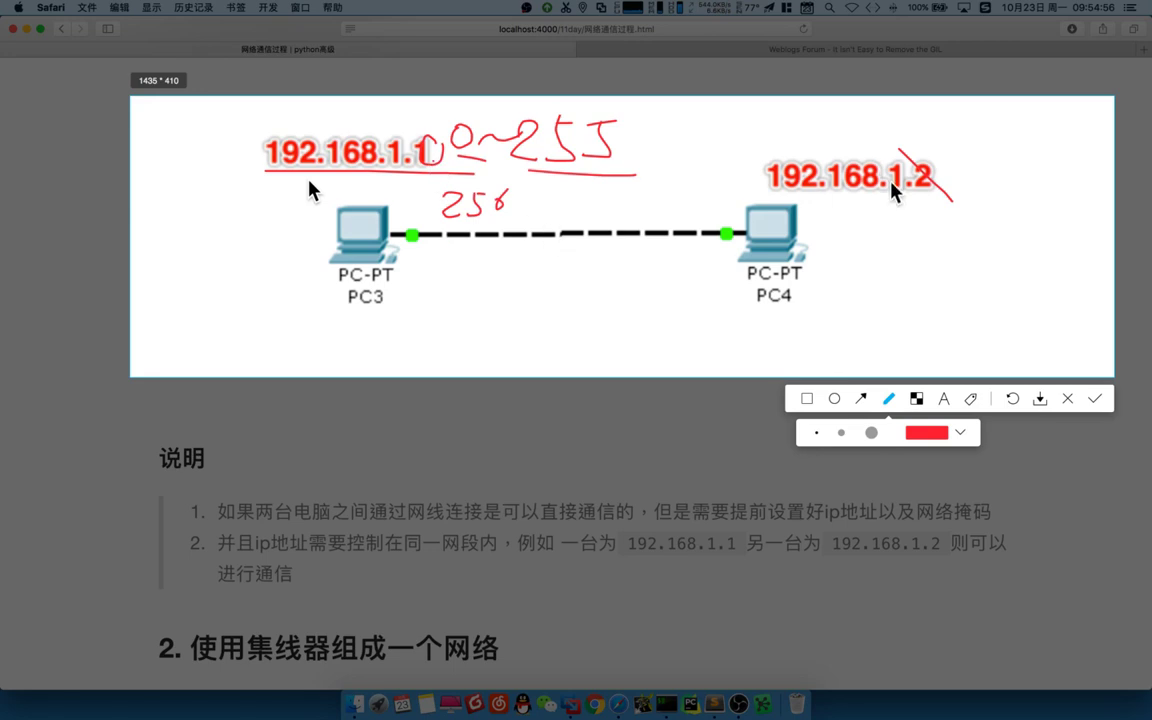
# Handwrite the range 2~254 above PC4's address, and mark the last octet beside 192.168.1.1.
pyautogui.moveTo(935, 128)
pyautogui.mouseDown()
pyautogui.moveTo(948, 150)
pyautogui.moveTo(1030, 150)
pyautogui.moveTo(1042, 131)
pyautogui.moveTo(1040, 158)
pyautogui.mouseUp()
pyautogui.moveTo(1055, 130); pyautogui.dragTo(1062, 160)
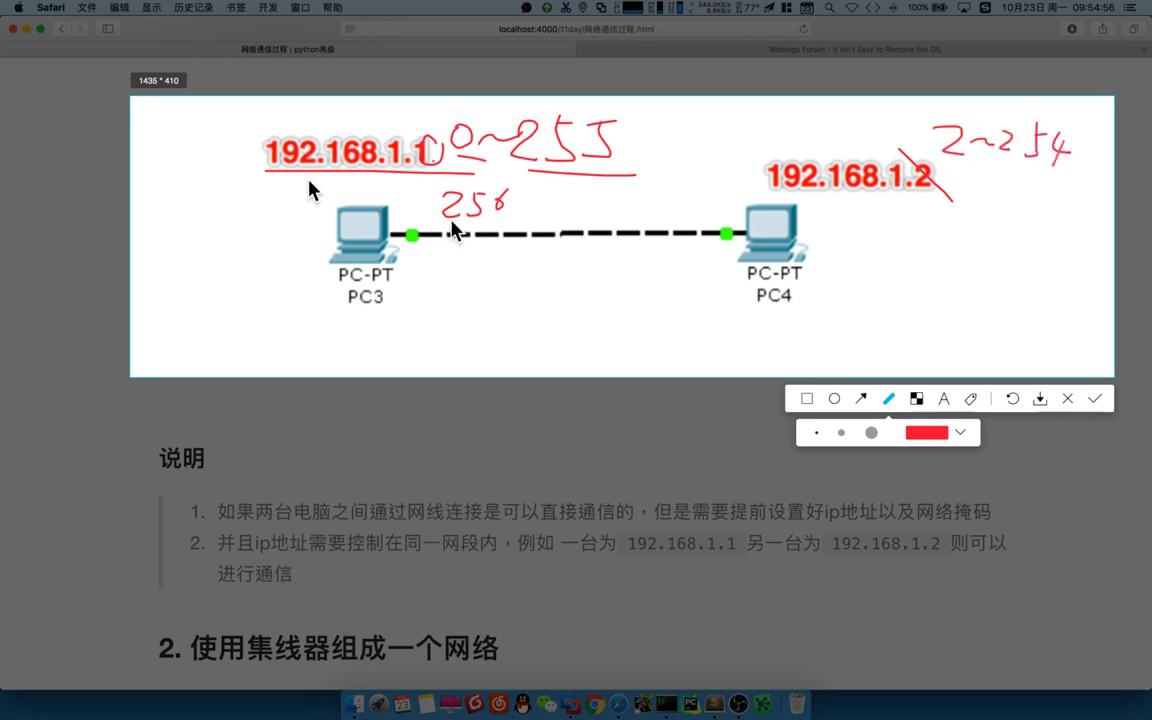
pyautogui.moveTo(435, 152)
pyautogui.mouseDown()
pyautogui.moveTo(419, 160)
pyautogui.moveTo(438, 140)
pyautogui.mouseUp()
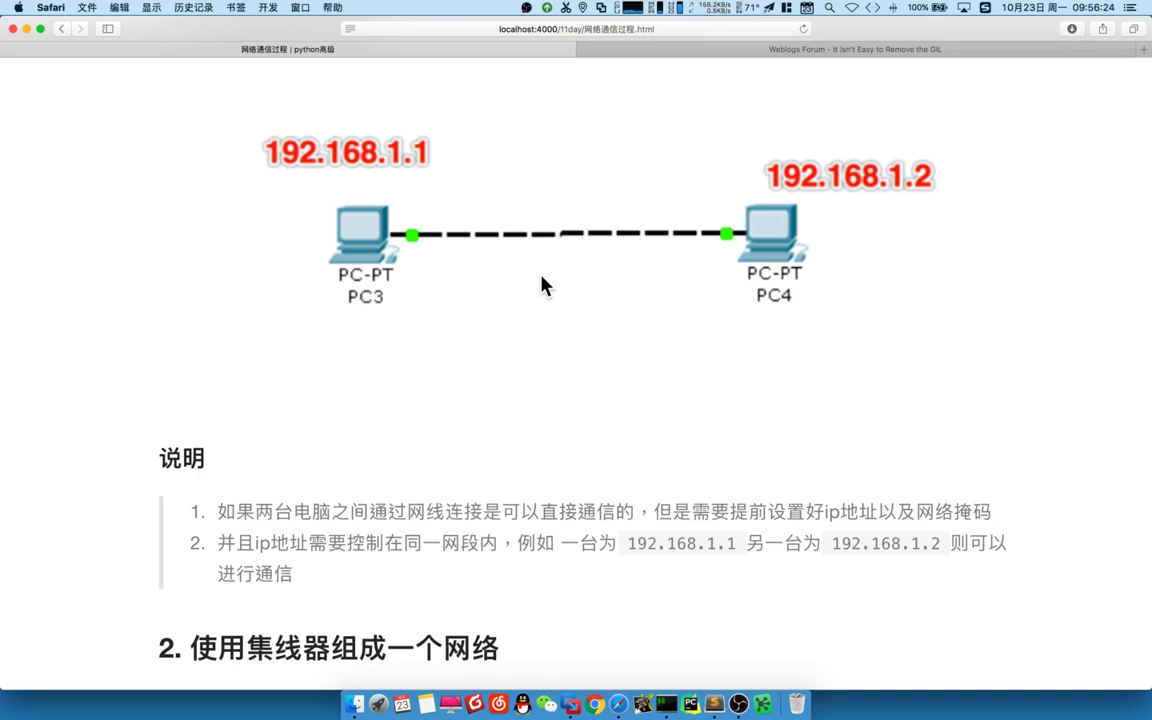
# Return to the Windows XP virtual machine, close the TCP/IP and local connection properties dialogs, and move the network connections window clear of Notepad++.
pyautogui.hotkey('ctrl', 'Left')
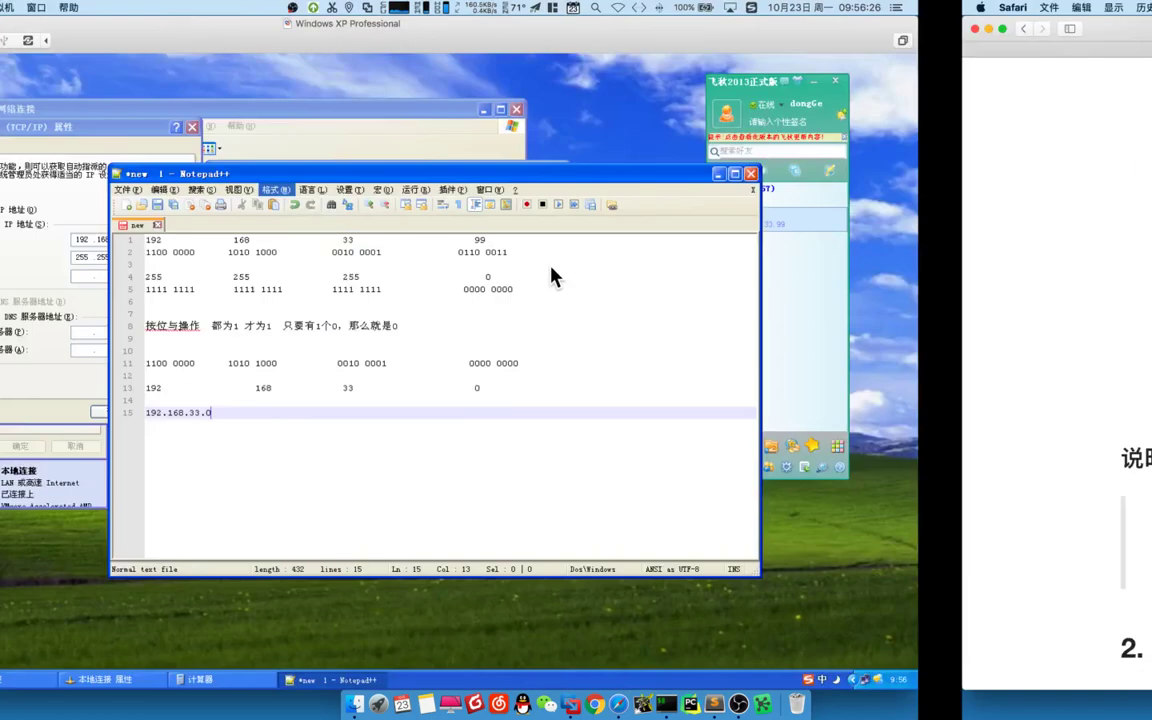
pyautogui.click(360, 128)
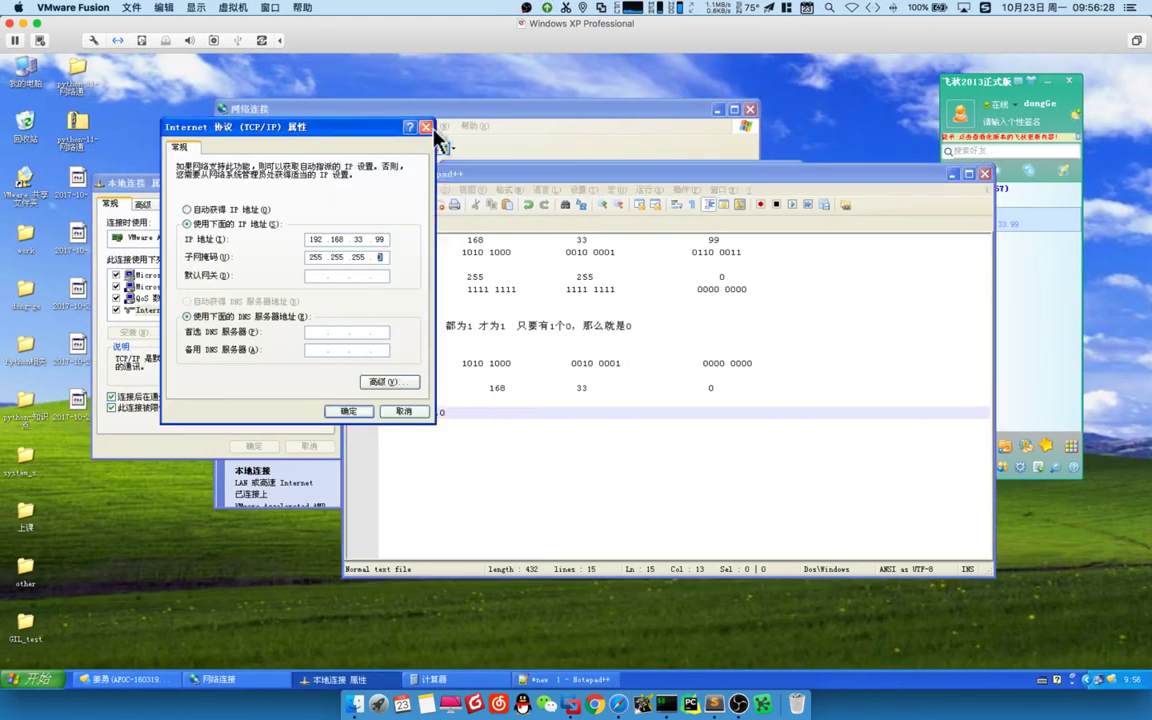
pyautogui.click(426, 127)
pyautogui.click(331, 185)
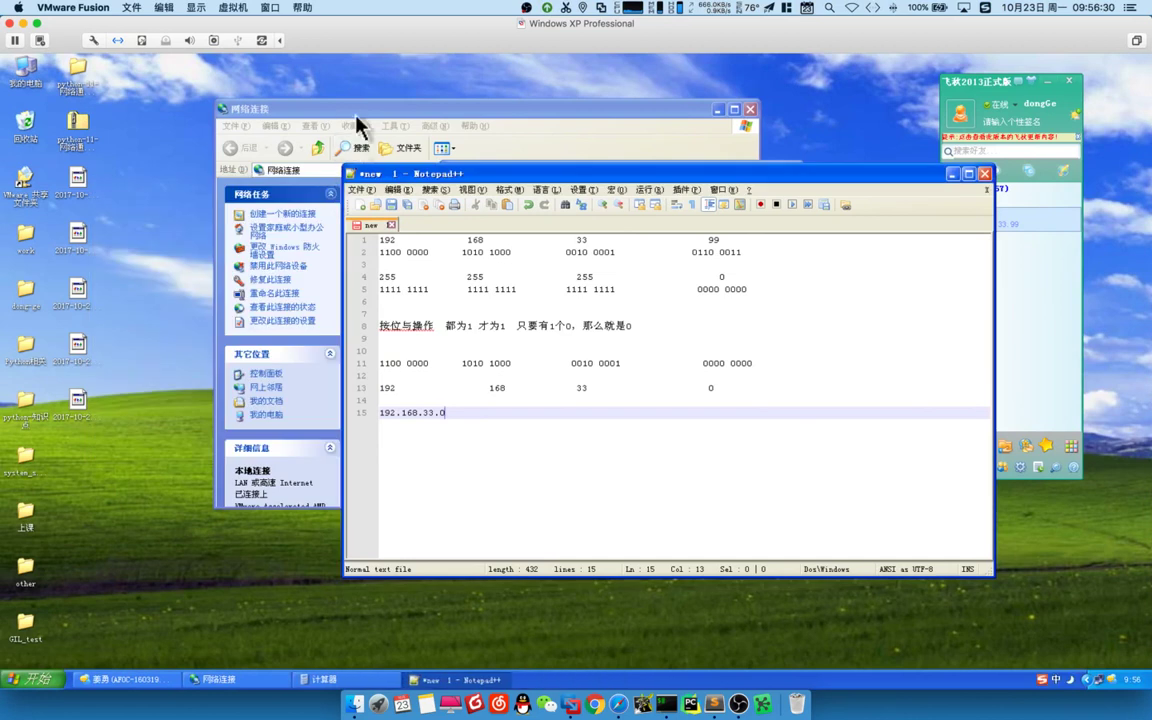
pyautogui.moveTo(360, 116); pyautogui.dragTo(235, 95)
# Open the status of the local area connection and show its network connection details.
pyautogui.doubleClick(318, 203)
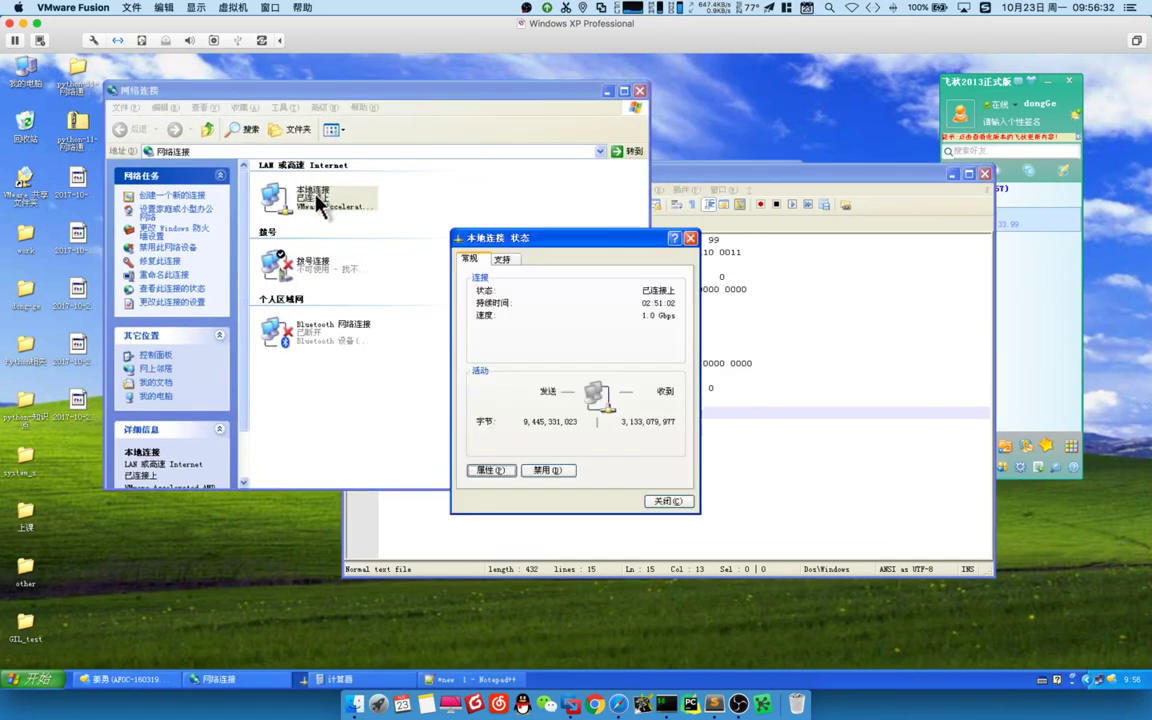
pyautogui.click(515, 262)
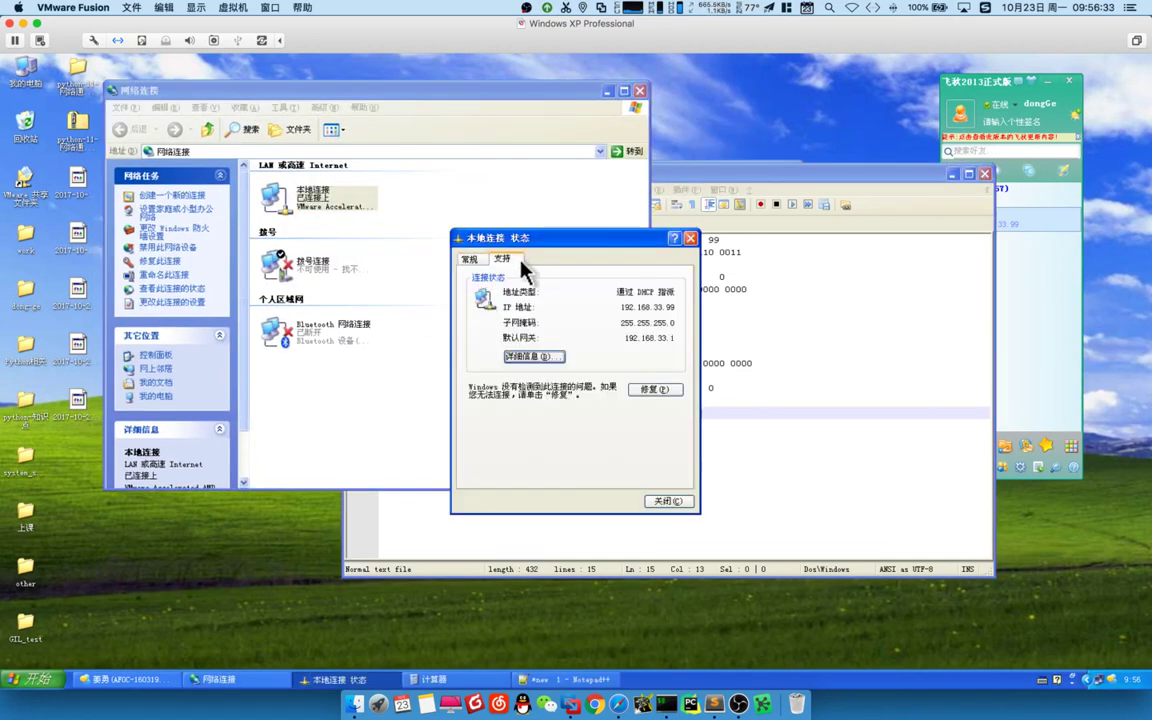
pyautogui.click(531, 357)
# Examine the IP address and subnet mask entries in the connection details, comparing the two rows.
pyautogui.click(583, 305)
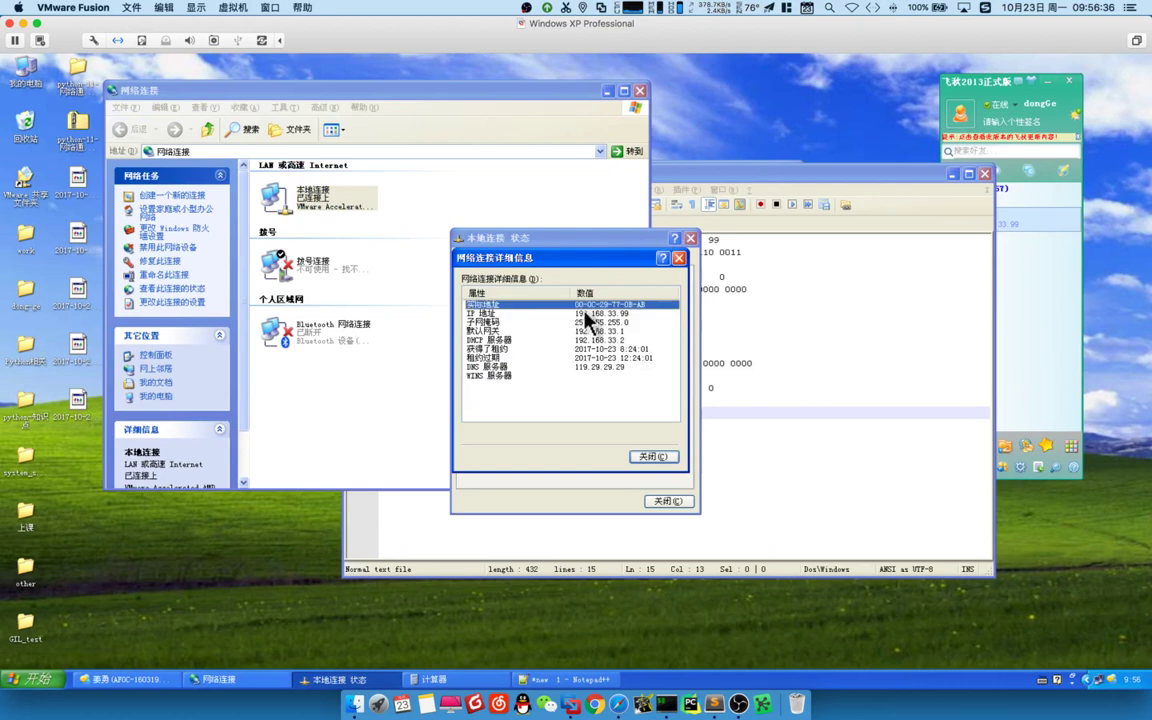
pyautogui.click(626, 314)
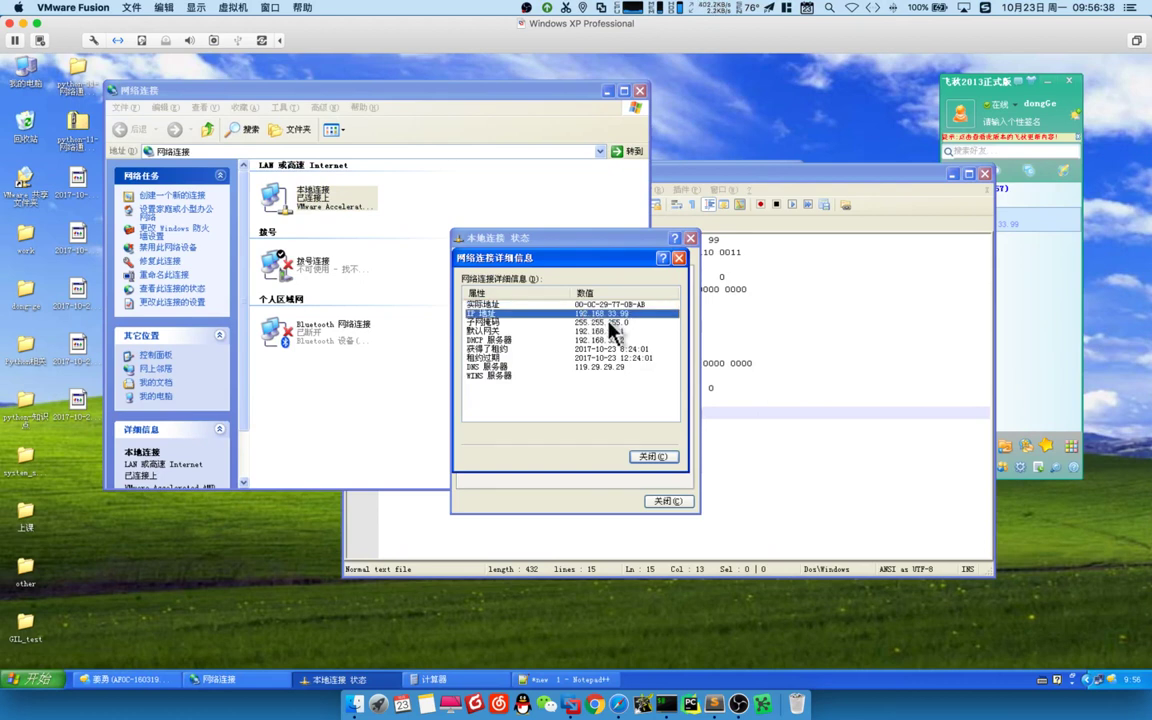
pyautogui.click(611, 323)
pyautogui.click(616, 313)
pyautogui.click(615, 321)
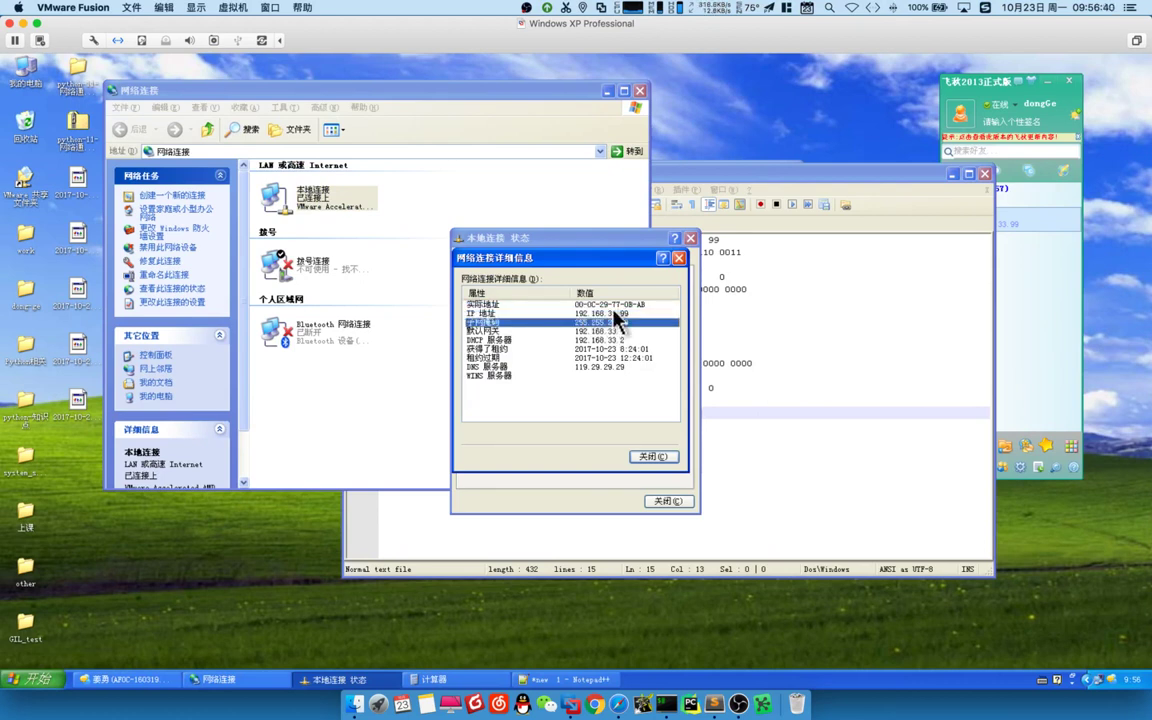
pyautogui.click(614, 313)
pyautogui.click(614, 320)
pyautogui.click(614, 312)
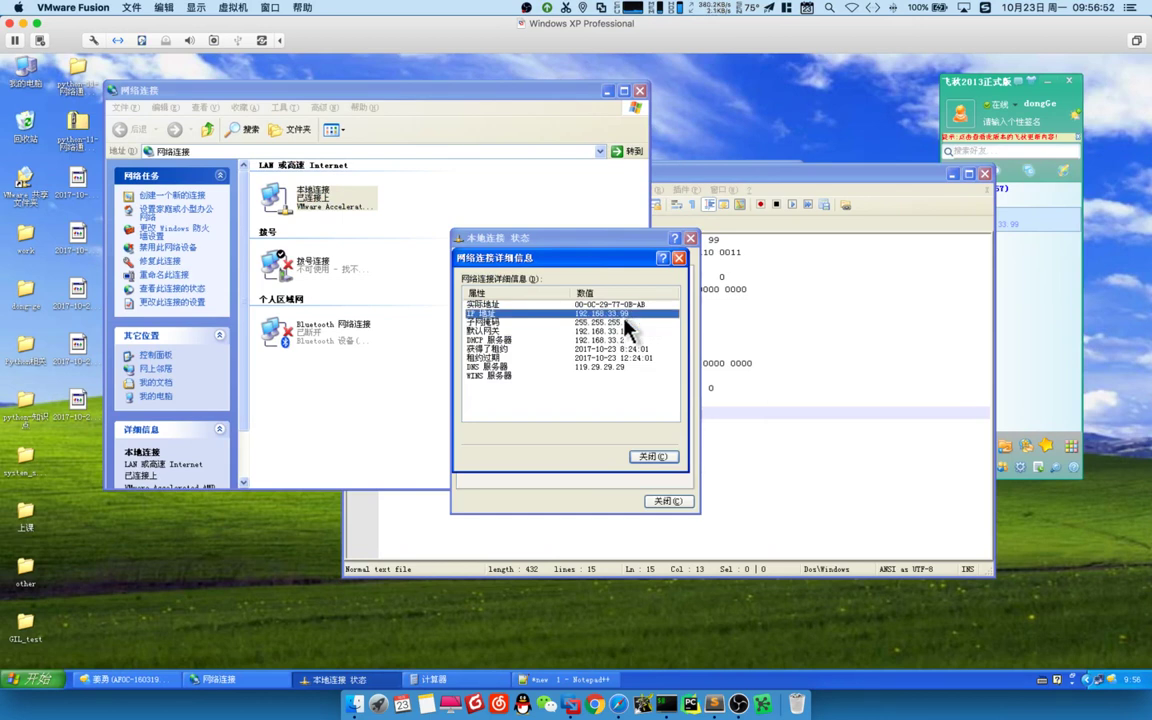
pyautogui.hotkey('ctrl', 'Right')
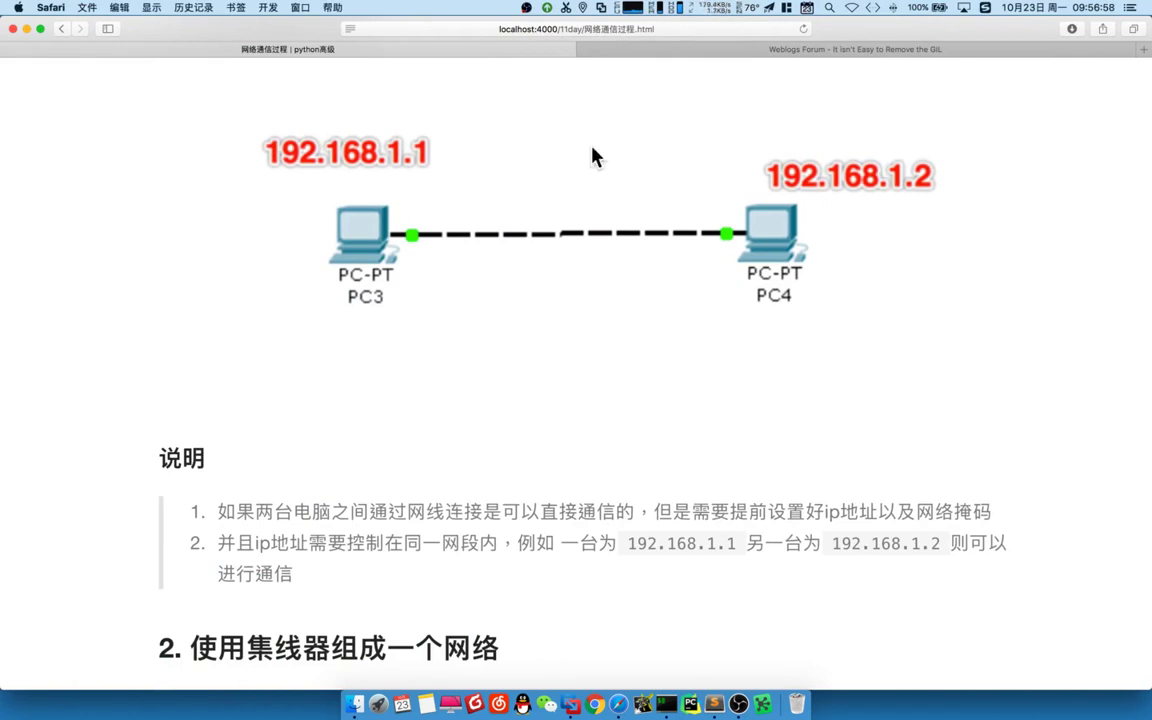
pyautogui.click(526, 8)
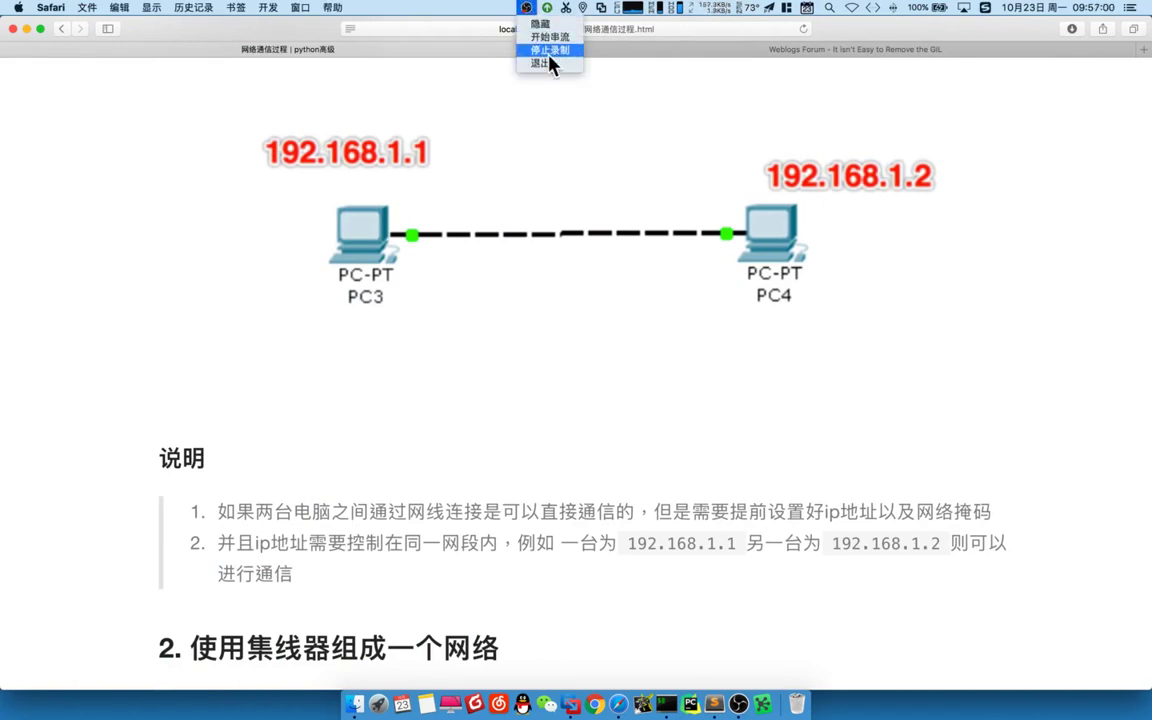